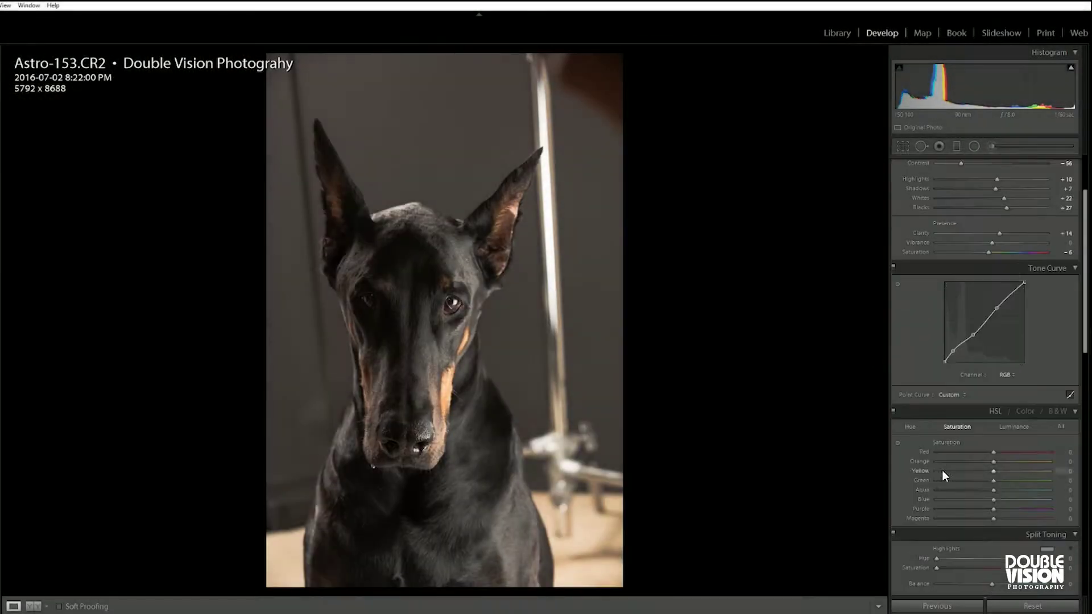
Lift the tone curve black point and set the split-toning highlight hue to 33
{"action": "left_click_drag", "start_coordinate": [944, 362], "coordinate": [944, 365]}
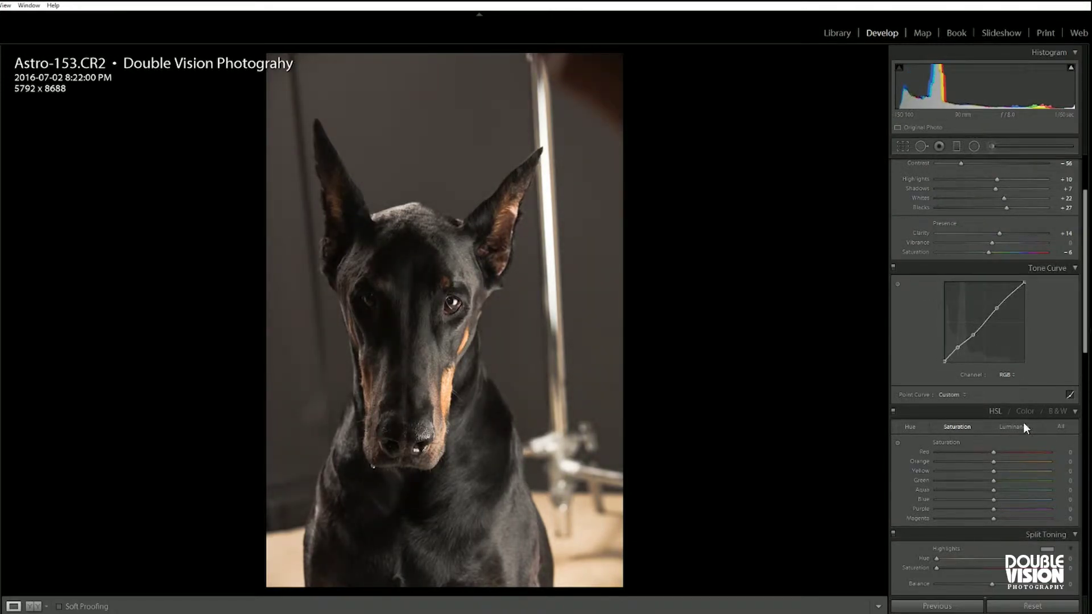
{"action": "scroll", "coordinate": [966, 307], "scroll_direction": "down", "scroll_amount": 5}
{"action": "left_click_drag", "start_coordinate": [973, 283], "coordinate": [946, 283]}
{"action": "left_click_drag", "start_coordinate": [936, 342], "coordinate": [940, 342]}
Raise sharpening and noise reduction, and enable lens profile corrections
{"action": "scroll", "coordinate": [966, 341], "scroll_direction": "down", "scroll_amount": 3}
{"action": "mouse_move", "coordinate": [937, 414]}
{"action": "left_mouse_down"}
{"action": "mouse_move", "coordinate": [984, 413]}
{"action": "mouse_move", "coordinate": [969, 403]}
{"action": "left_mouse_up"}
{"action": "mouse_move", "coordinate": [937, 439]}
{"action": "left_mouse_down"}
{"action": "mouse_move", "coordinate": [949, 439]}
{"action": "mouse_move", "coordinate": [949, 457]}
{"action": "left_mouse_up"}
{"action": "left_click_drag", "start_coordinate": [963, 474], "coordinate": [969, 474]}
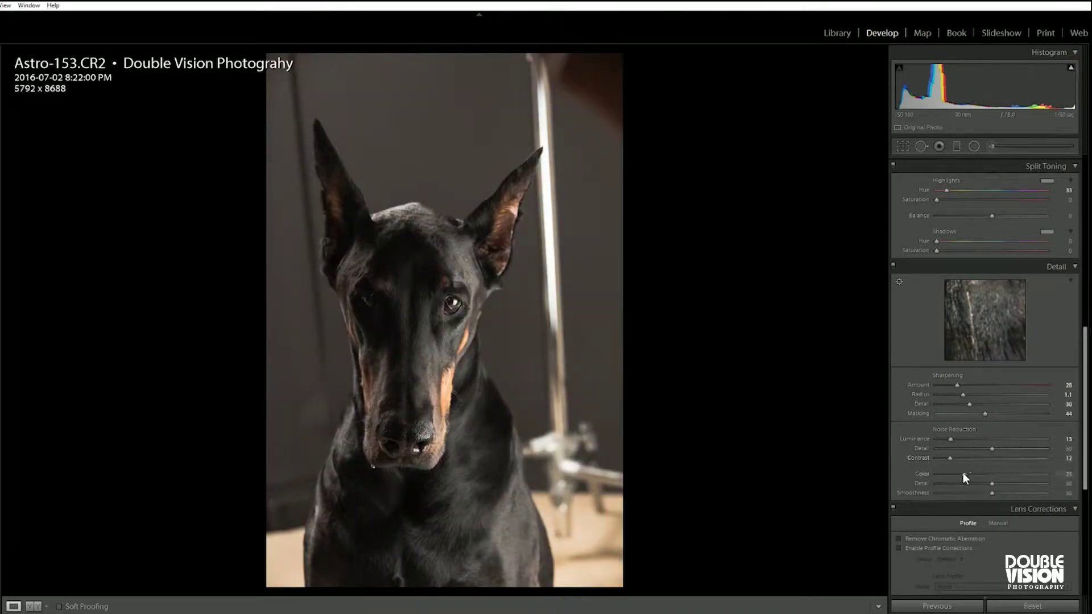
{"action": "scroll", "coordinate": [967, 466], "scroll_direction": "down", "scroll_amount": 5}
{"action": "left_click", "coordinate": [898, 272]}
Reduce the grain size to 30 and make the grain rougher
{"action": "key", "text": "z"}
{"action": "left_click_drag", "start_coordinate": [1005, 540], "coordinate": [970, 539]}
{"action": "left_click_drag", "start_coordinate": [992, 549], "coordinate": [984, 551]}
{"action": "key", "text": "z"}
Switch to the Adjustment Brush and undo its last stroke
{"action": "scroll", "coordinate": [998, 195], "scroll_direction": "up", "scroll_amount": 10}
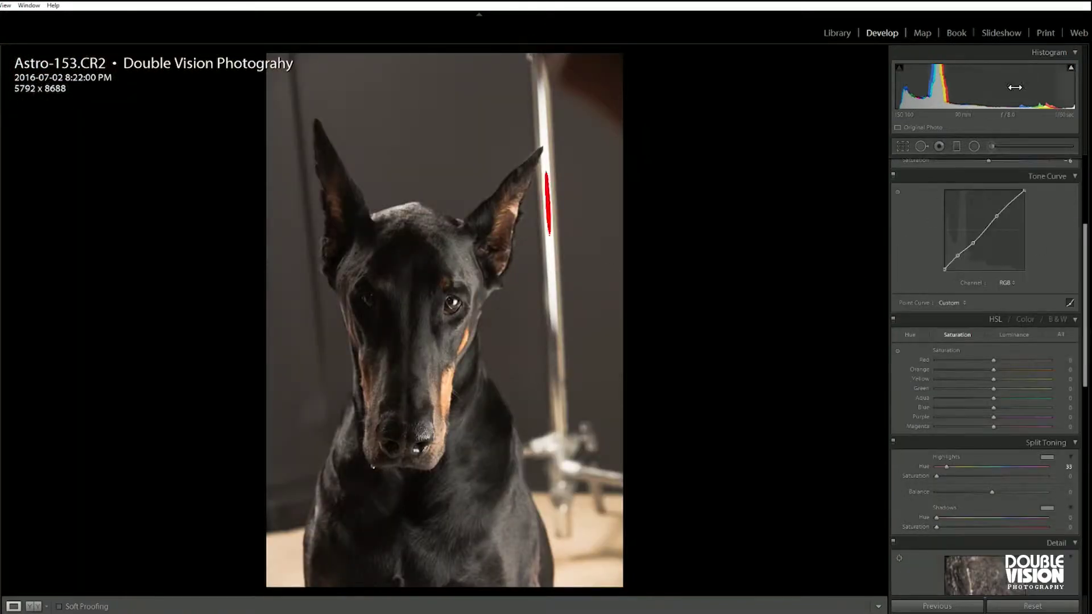
{"action": "key", "text": "k"}
{"action": "key", "text": "ctrl+z"}
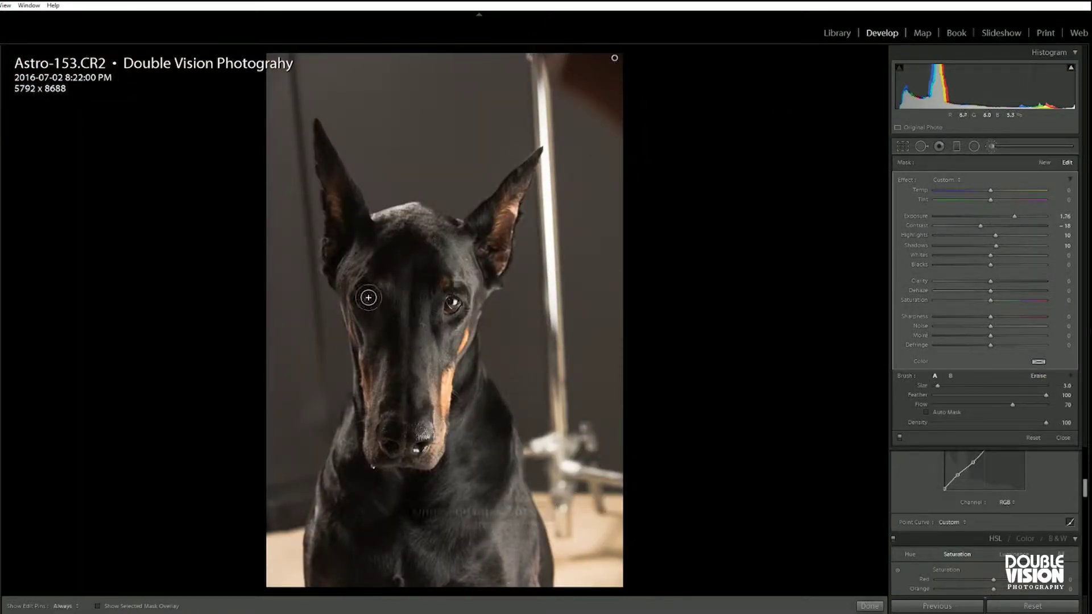
Undo another brush stroke and heal the muzzle speck from clean fur below
{"action": "key", "text": "ctrl+z"}
{"action": "key", "text": "z"}
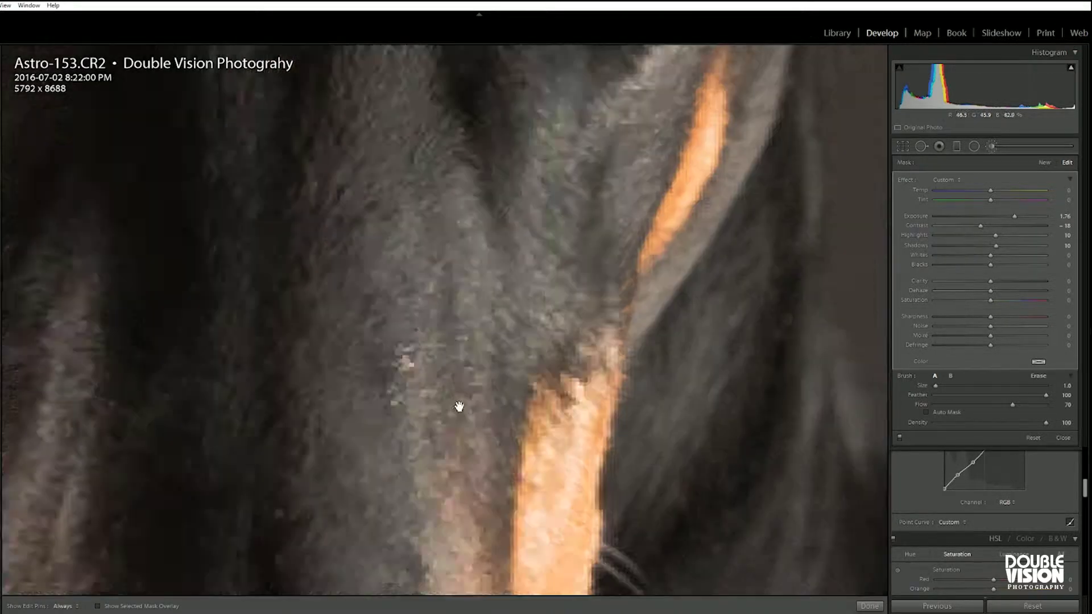
{"action": "key", "text": "q"}
{"action": "left_click_drag", "start_coordinate": [392, 353], "coordinate": [388, 407]}
{"action": "left_click_drag", "start_coordinate": [488, 203], "coordinate": [395, 490]}
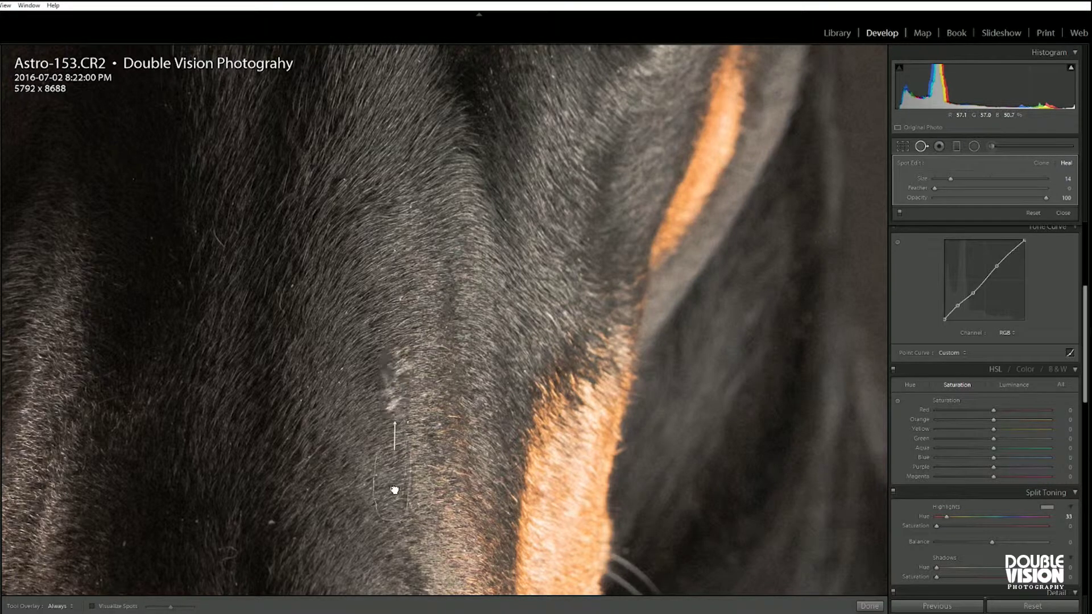
Inspect the nose up close, toggling Spot Removal off and back on
{"action": "left_click", "coordinate": [991, 146]}
{"action": "key", "text": "z"}
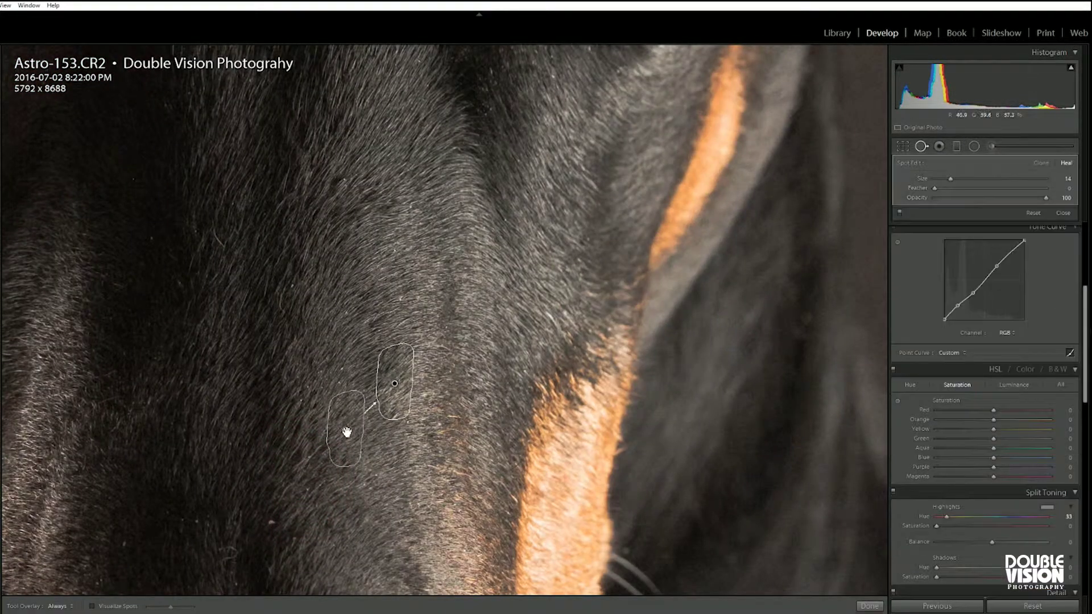
{"action": "key", "text": "z"}
{"action": "key", "text": "q"}
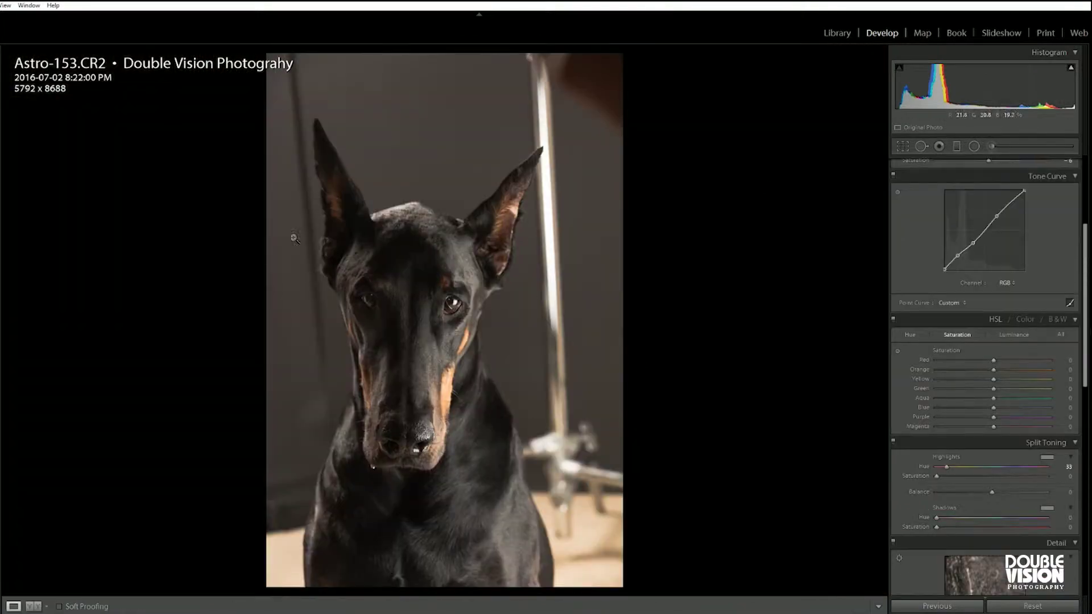
{"action": "left_click", "coordinate": [446, 439]}
{"action": "key", "text": "q"}
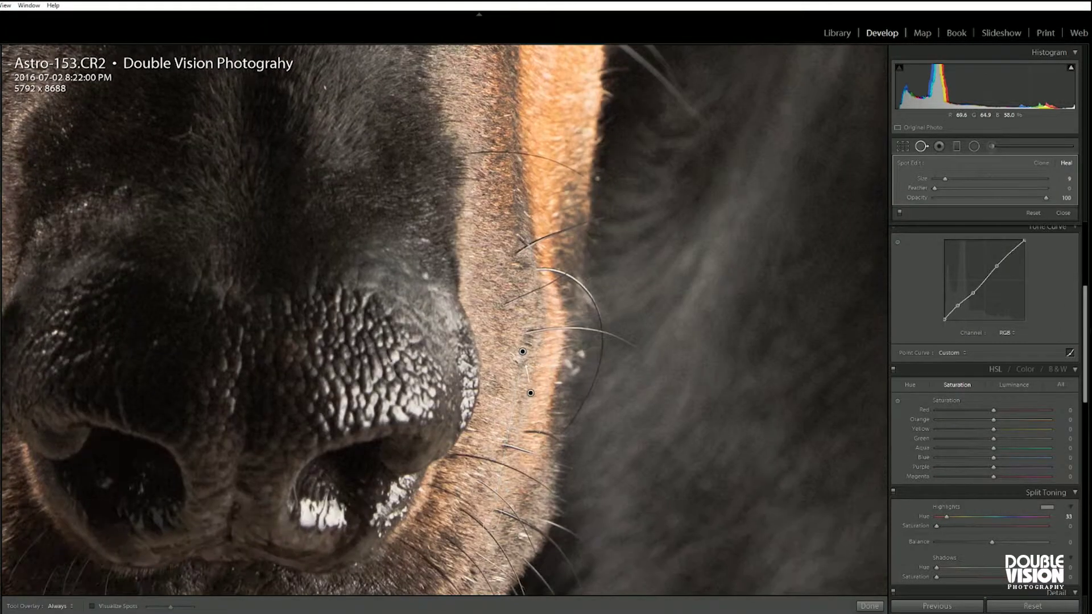
Zoom into the forehead fur and heal a speck there
{"action": "key", "text": "z"}
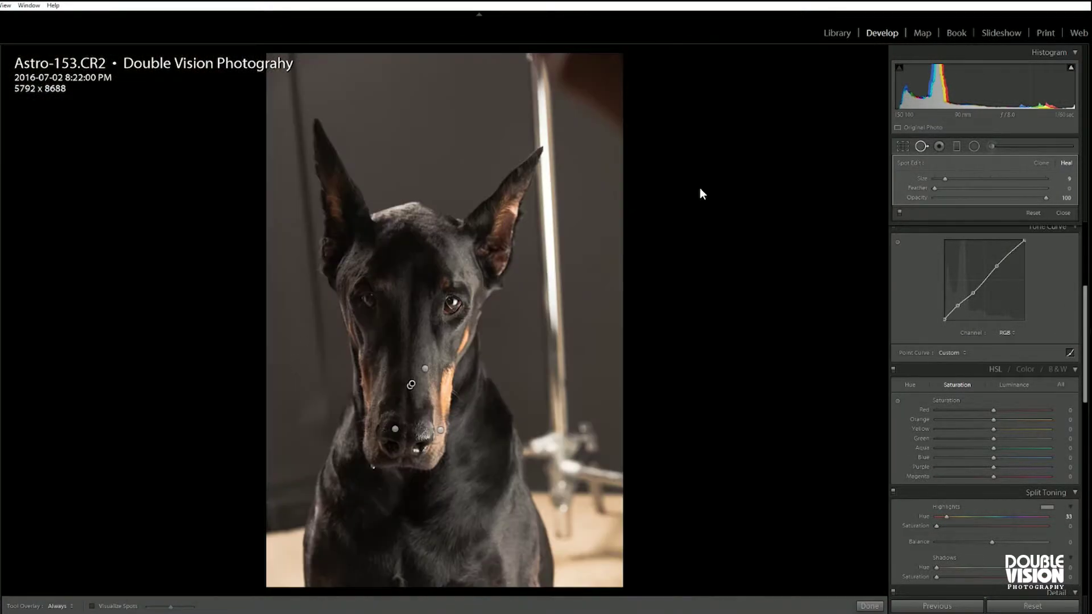
{"action": "left_click", "coordinate": [480, 254]}
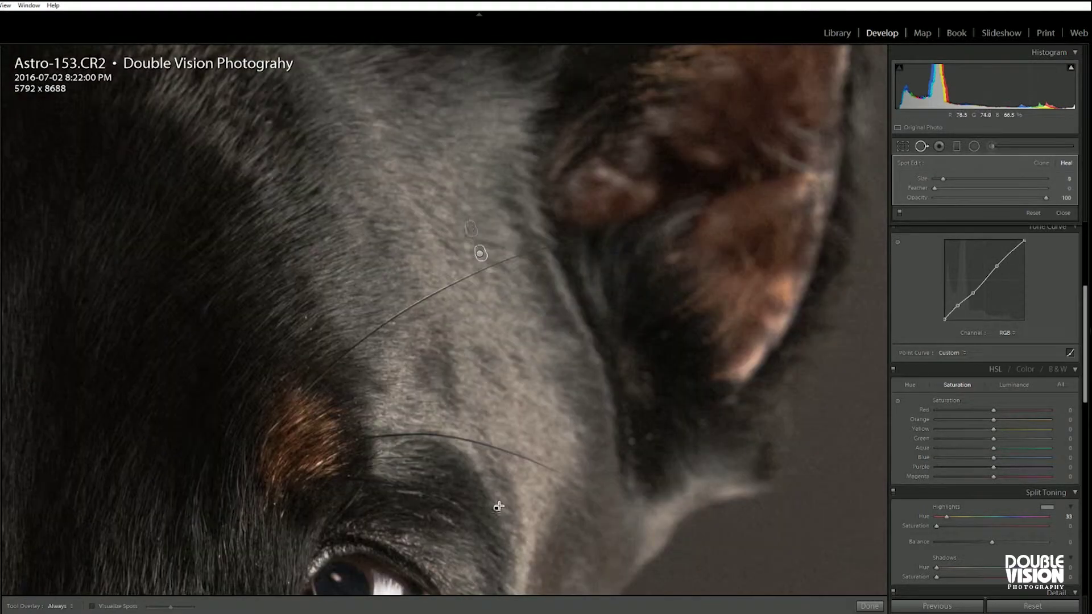
{"action": "left_click", "coordinate": [388, 346], "text": "ctrl"}
{"action": "scroll", "coordinate": [392, 243], "scroll_direction": "up", "scroll_amount": 3}
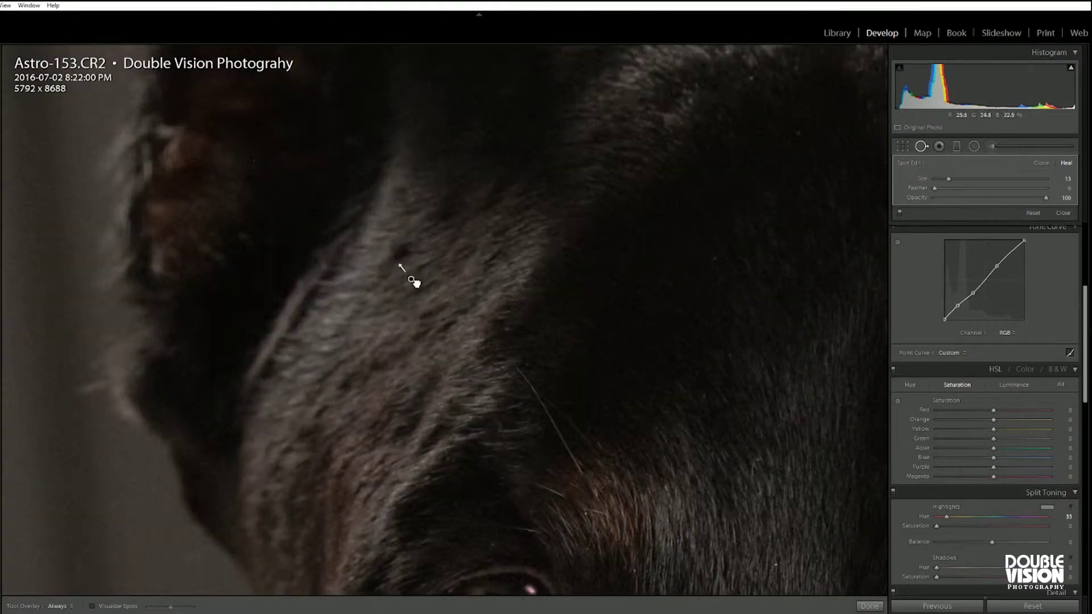
{"action": "left_click", "coordinate": [413, 241]}
Heal the specks between the eyes with a smaller healing spot
{"action": "key", "text": "z"}
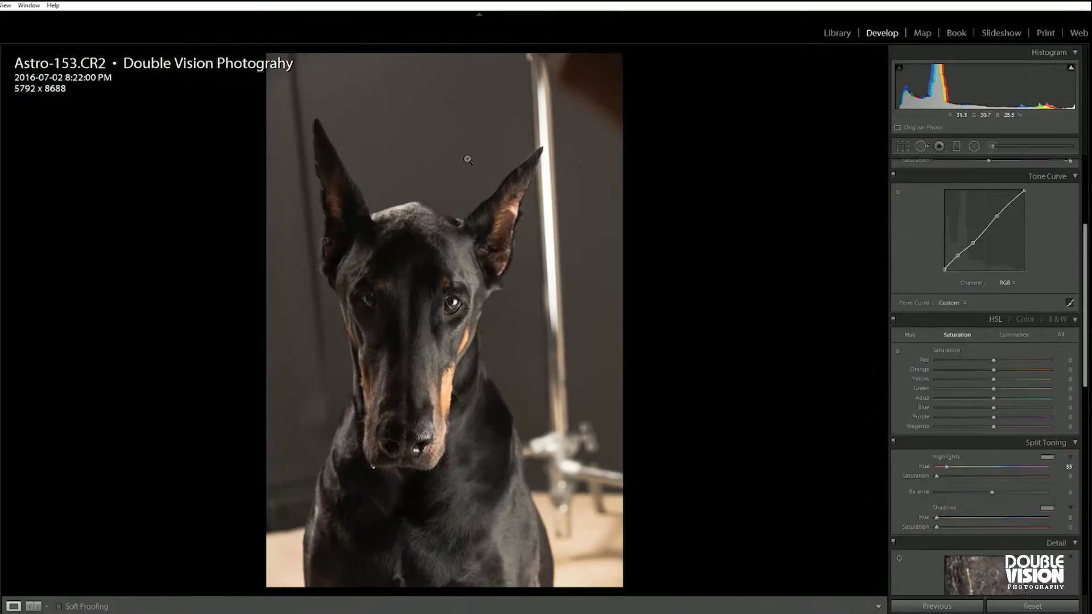
{"action": "key", "text": "z"}
{"action": "scroll", "coordinate": [410, 303], "scroll_direction": "down", "scroll_amount": 5}
{"action": "left_click", "coordinate": [413, 305]}
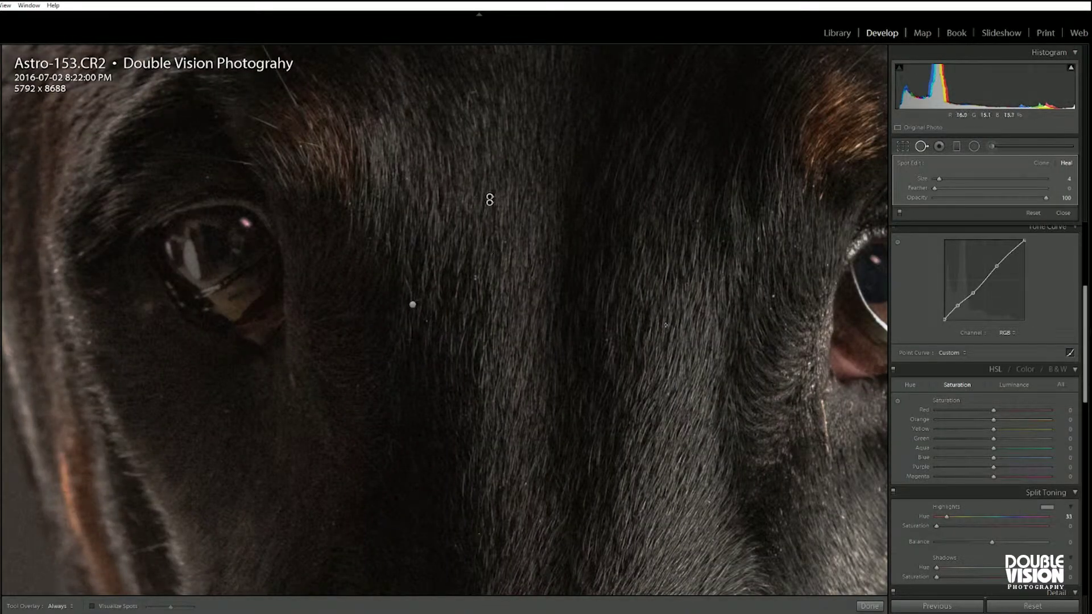
{"action": "key", "text": "z"}
Select the eye's brush adjustment pin, undo a stroke and show its red mask overlay
{"action": "key", "text": "k"}
{"action": "left_click", "coordinate": [614, 59]}
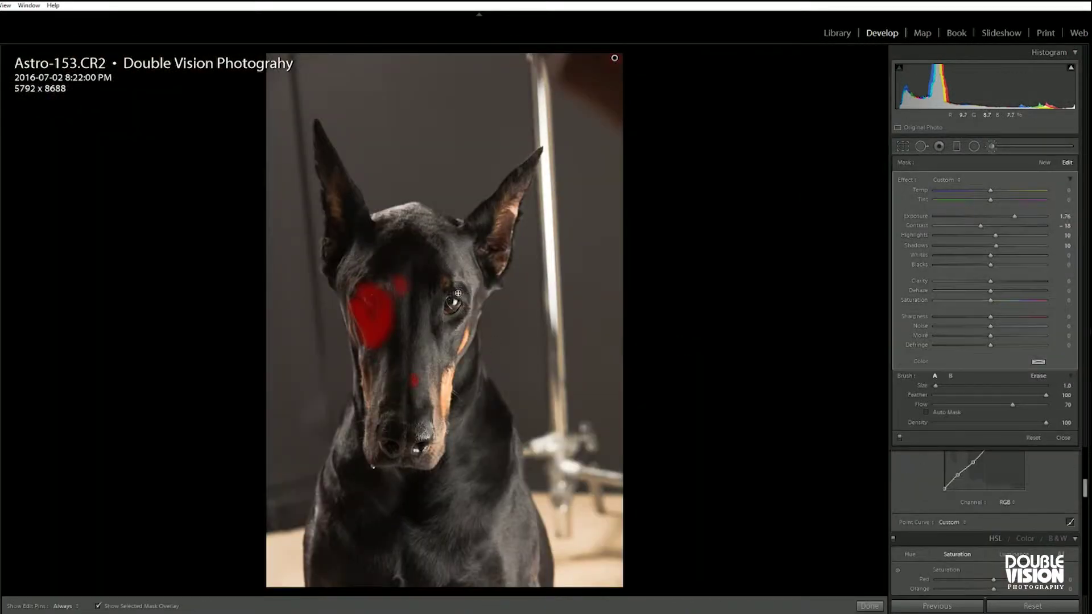
{"action": "key", "text": "ctrl+z"}
{"action": "key", "text": "ctrl+z"}
{"action": "key", "text": "ctrl+z"}
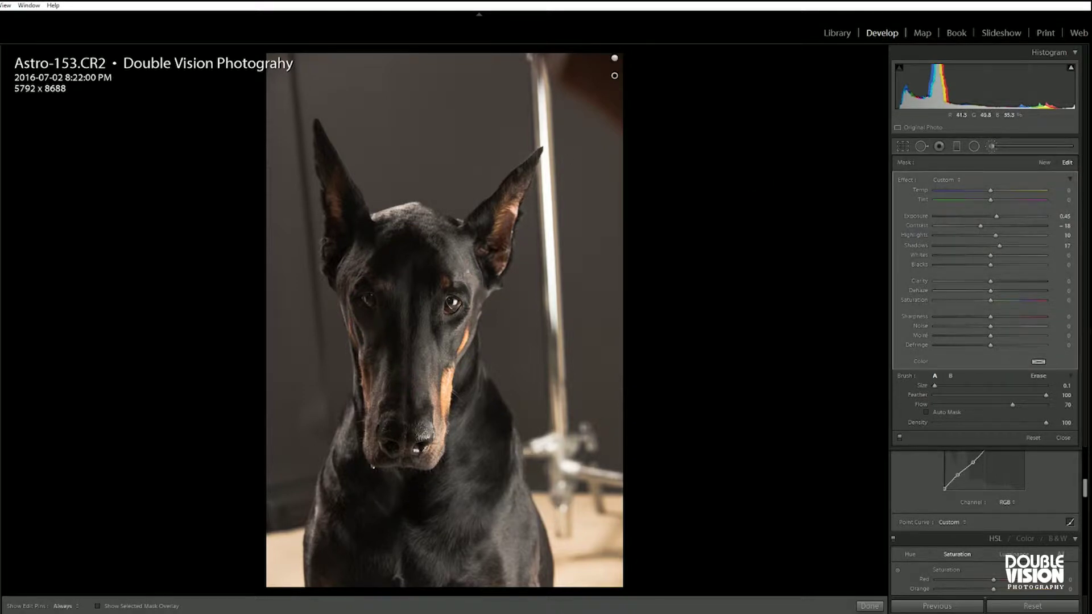
{"action": "left_click", "coordinate": [97, 606]}
{"action": "key", "text": "z"}
{"action": "key", "text": "h"}
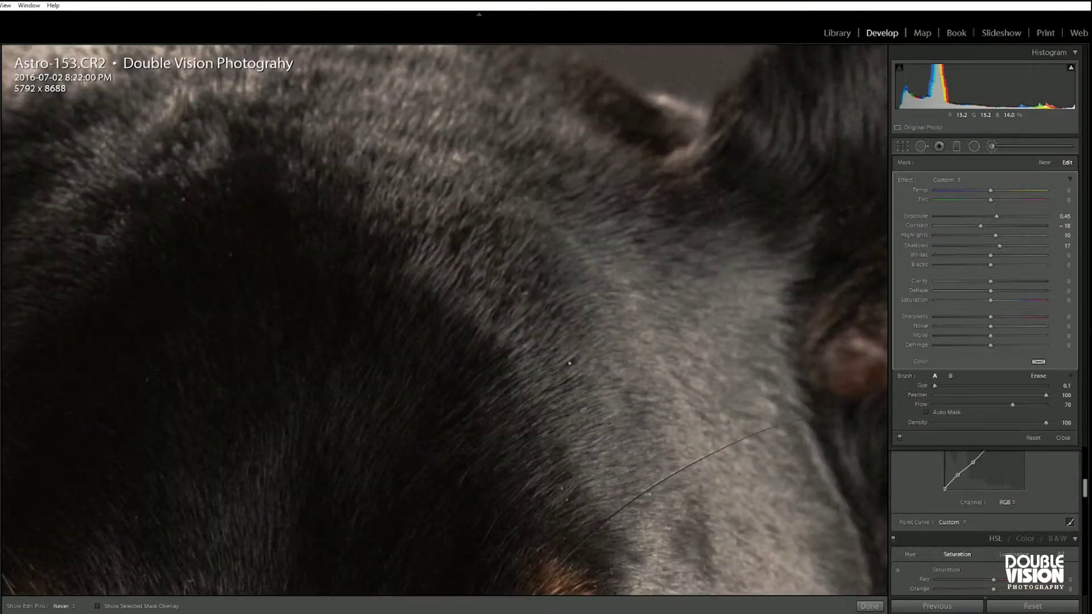
{"action": "key", "text": "z"}
{"action": "key", "text": "h"}
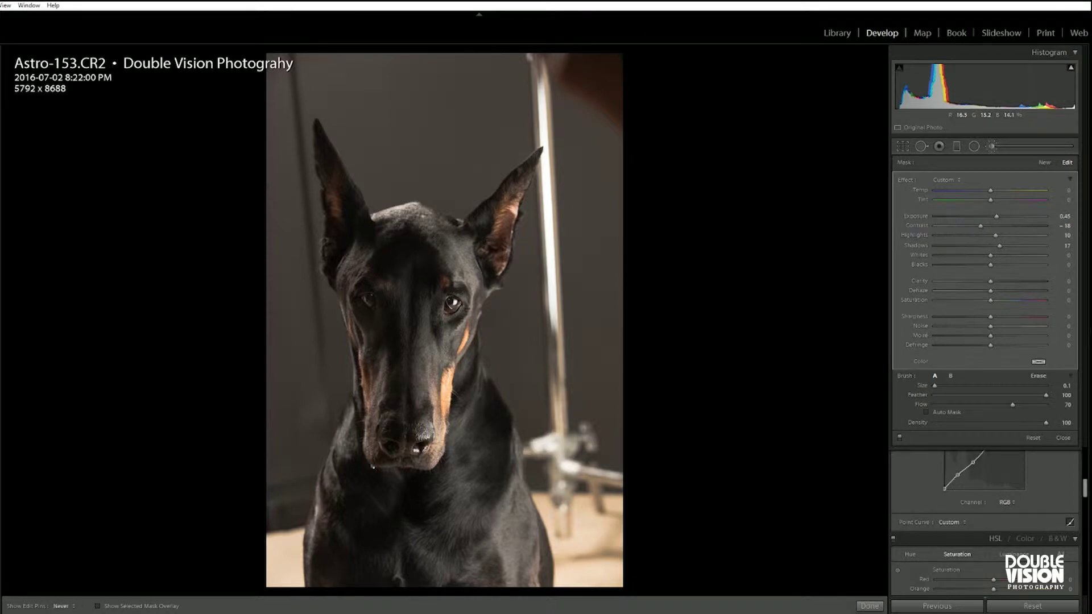
Undo two more eye brush strokes, compare with the before view, and close the brush settings
{"action": "key", "text": "z"}
{"action": "key", "text": "z"}
{"action": "key", "text": "ctrl+z"}
{"action": "key", "text": "h"}
{"action": "key", "text": "ctrl+z"}
{"action": "key", "text": "backslash"}
{"action": "key", "text": "backslash"}
{"action": "left_click", "coordinate": [1062, 437]}
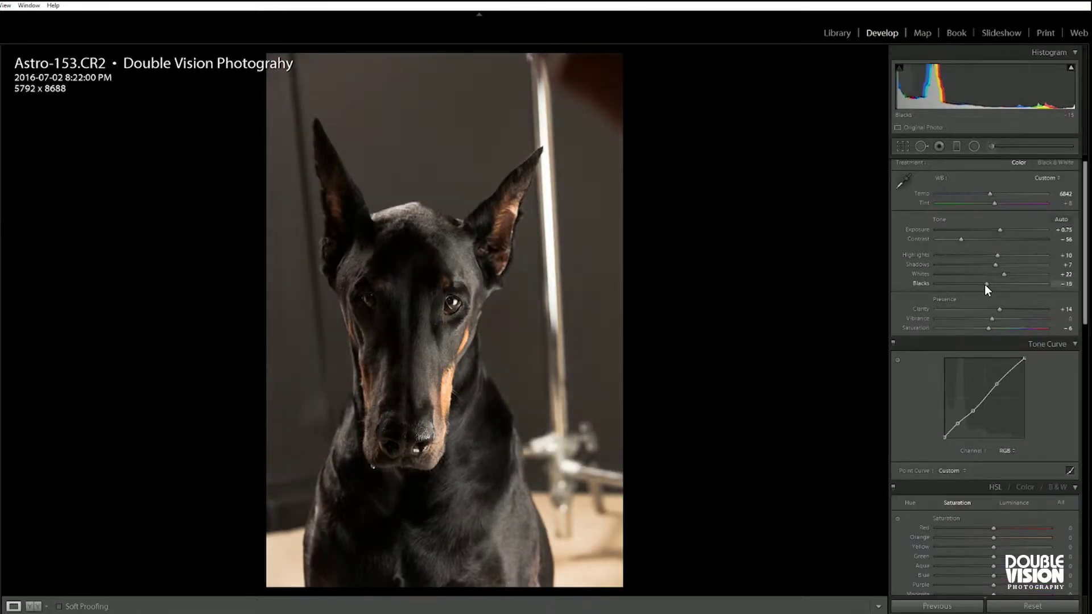
Start a new brush mask (Exposure 0.45, Contrast −18, Highlights 10, Shadows 37) and paint the face
{"action": "left_click", "coordinate": [995, 149]}
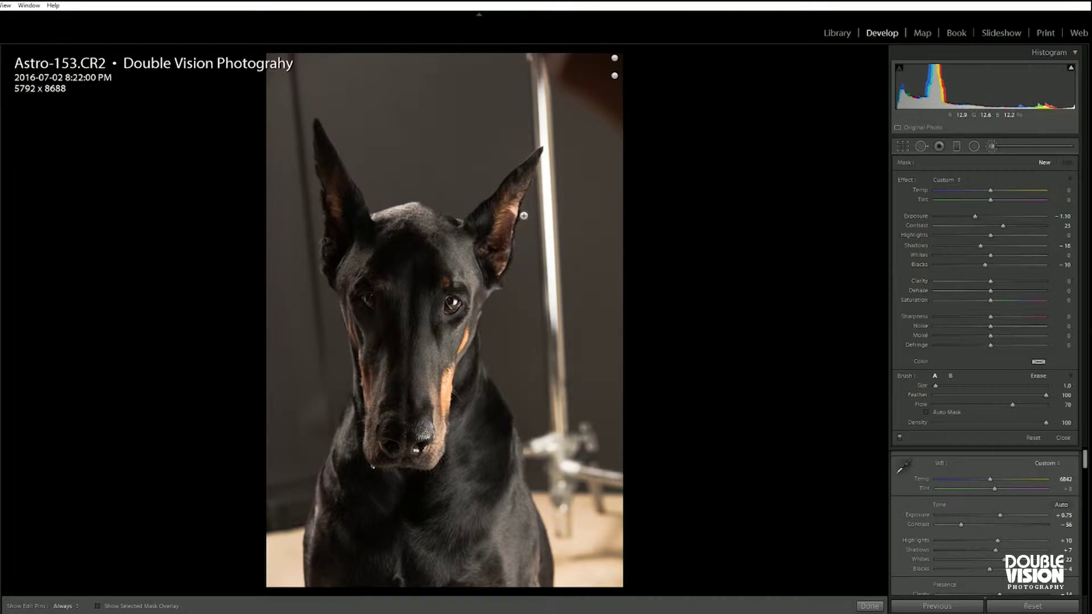
{"action": "key", "text": "bracketright"}
{"action": "left_click_drag", "start_coordinate": [403, 326], "coordinate": [431, 323]}
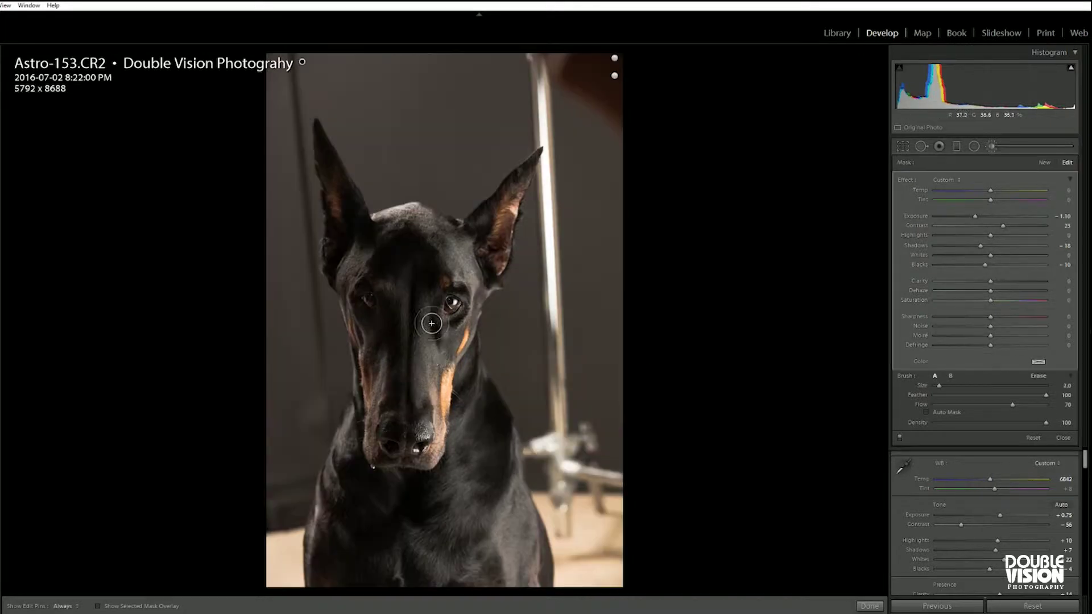
{"action": "key", "text": "bracketright"}
{"action": "key", "text": "h"}
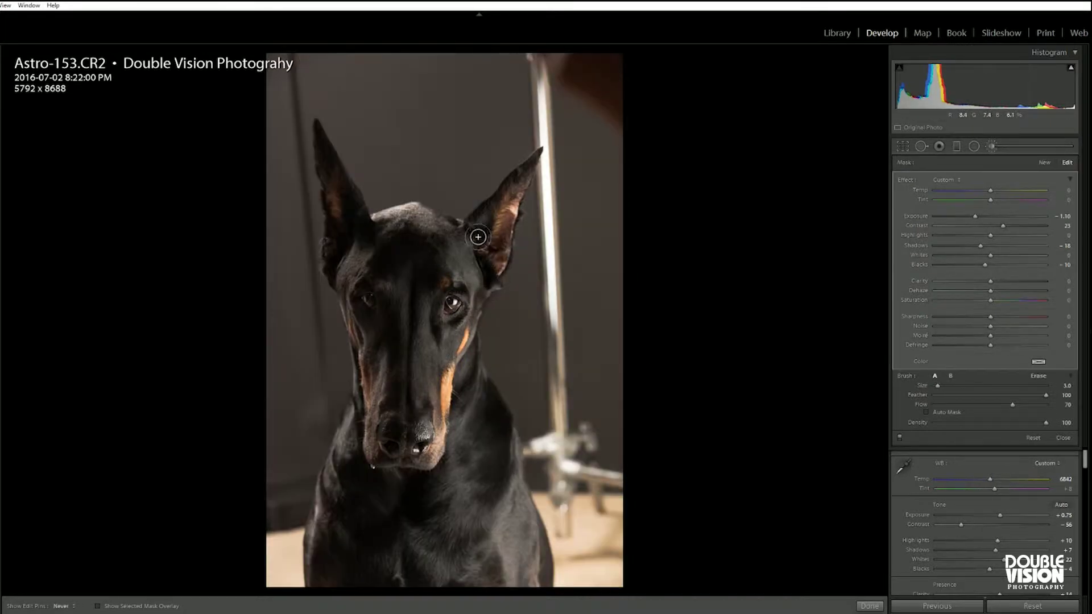
{"action": "key", "text": "h"}
{"action": "key", "text": "bracketleft"}
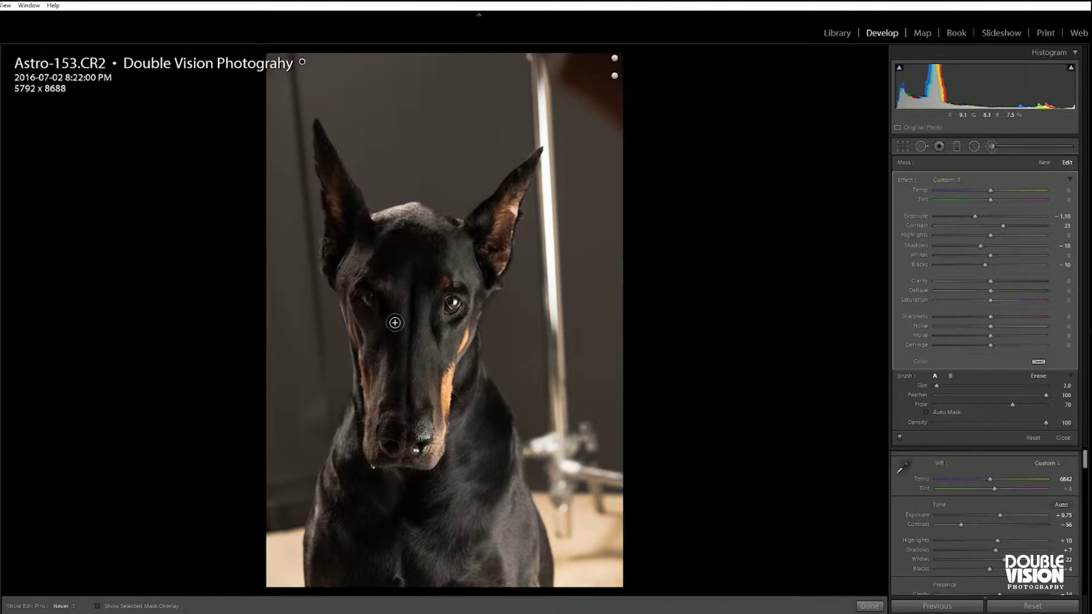
{"action": "key", "text": "h"}
{"action": "key", "text": "h"}
{"action": "key", "text": "h"}
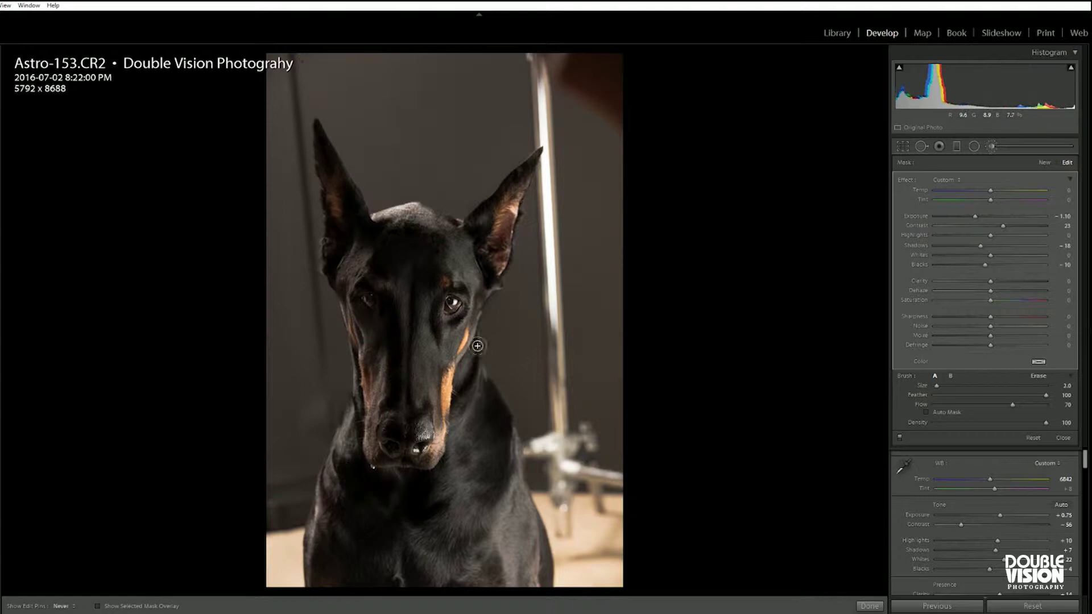
{"action": "key", "text": "h"}
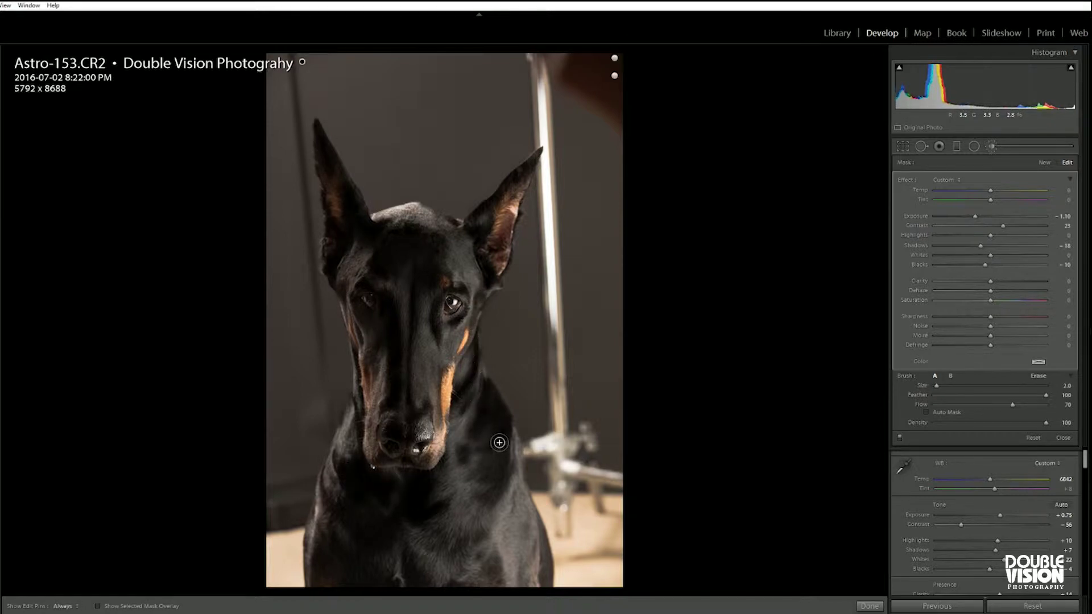
Continue painting the head and chest, resizing the brush and toggling pins
{"action": "key", "text": "h"}
{"action": "key", "text": "bracketright"}
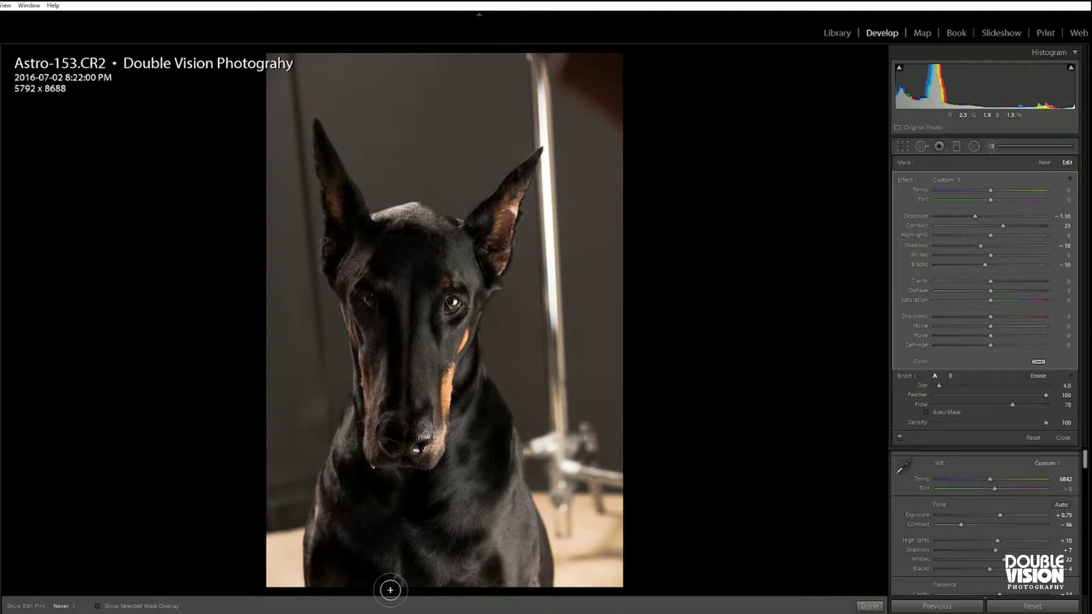
{"action": "key", "text": "bracketleft"}
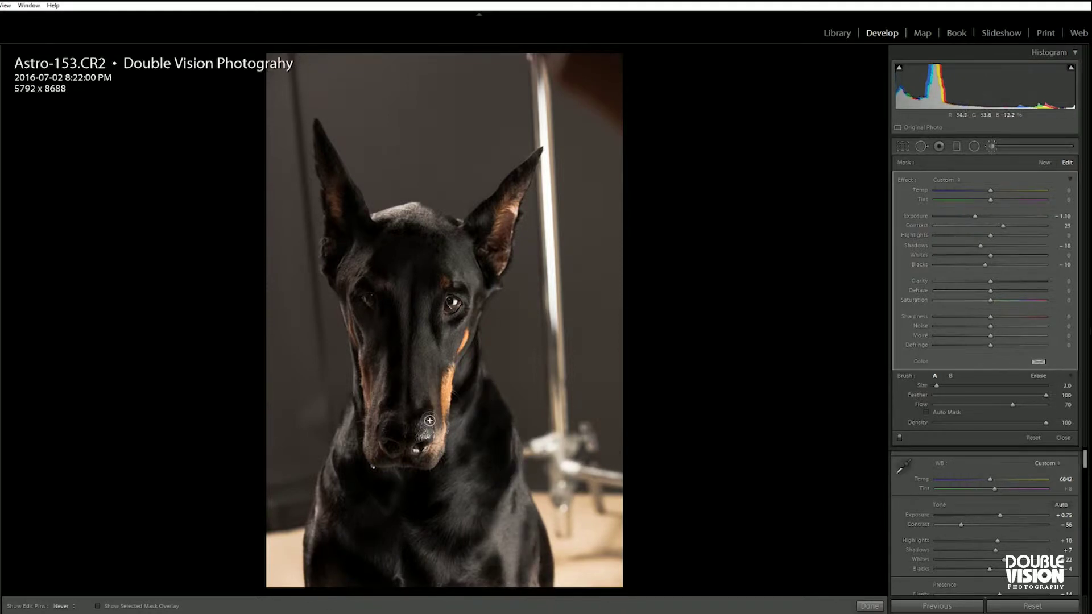
{"action": "key", "text": "h"}
{"action": "key", "text": "h"}
{"action": "key", "text": "h"}
{"action": "key", "text": "h"}
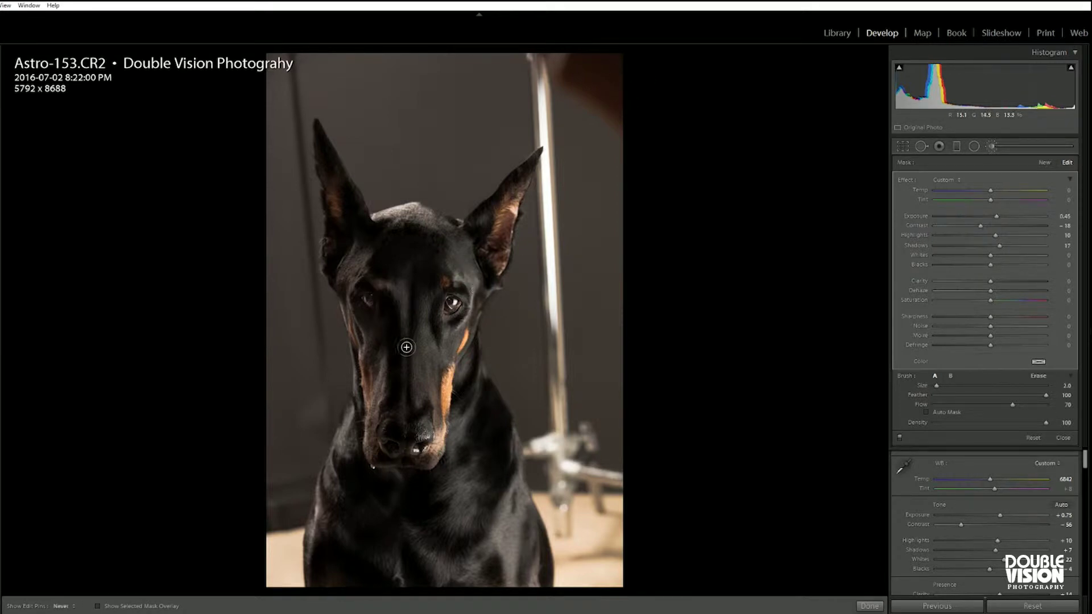
{"action": "key", "text": "bracketleft"}
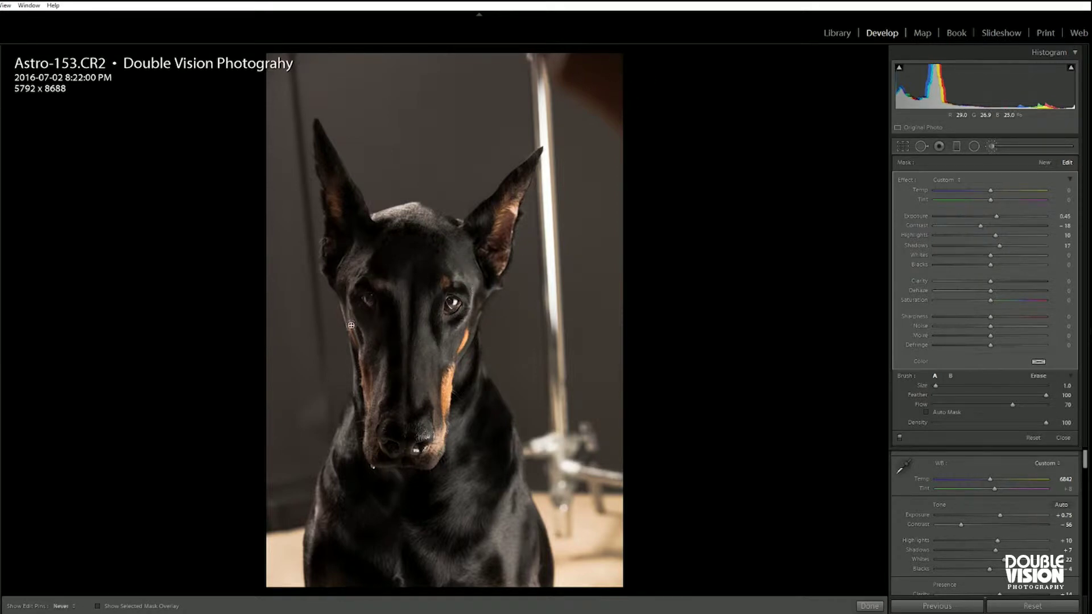
{"action": "key", "text": "h"}
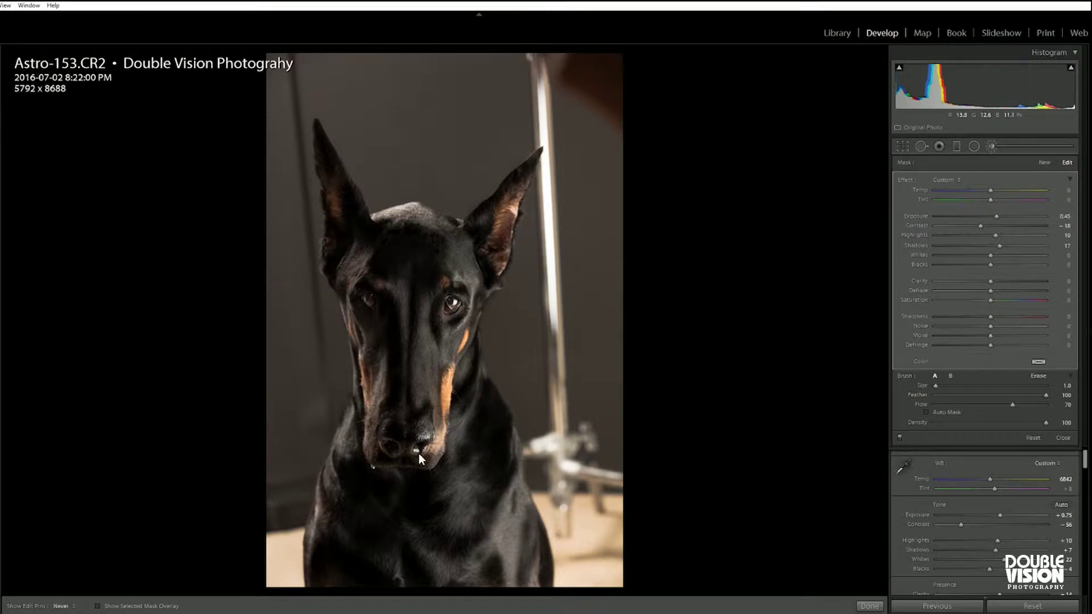
{"action": "key", "text": "h"}
{"action": "key", "text": "bracketleft"}
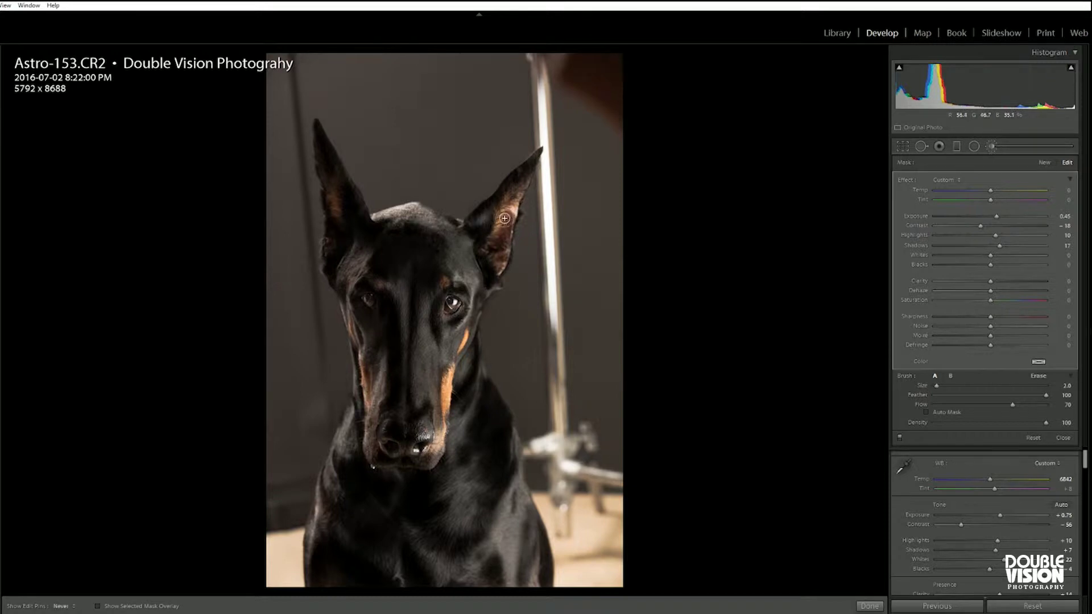
{"action": "key", "text": "h"}
{"action": "key", "text": "bracketright"}
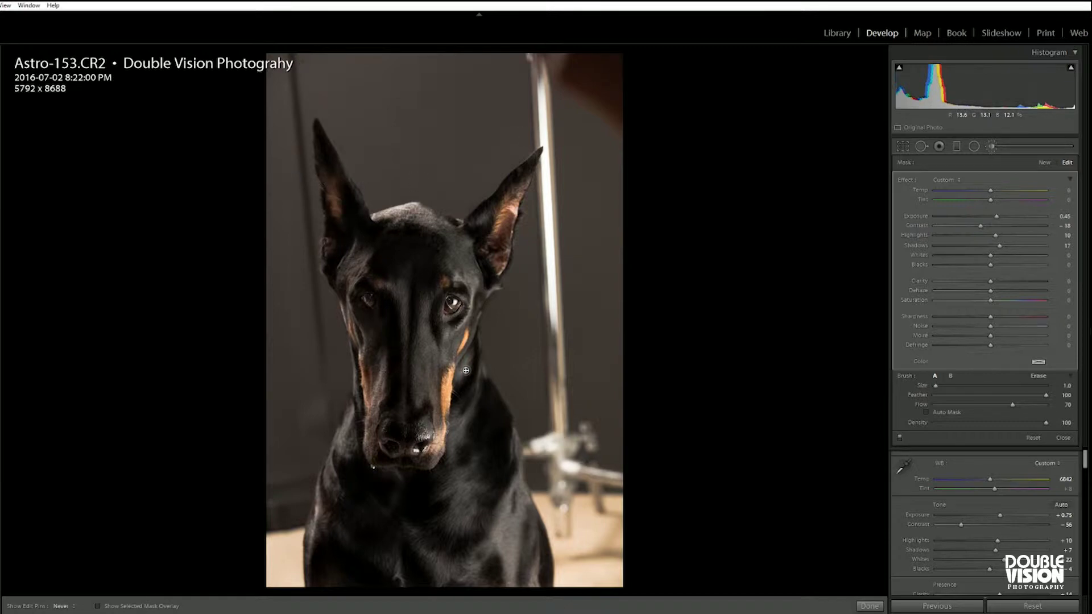
{"action": "key", "text": "bracketright"}
{"action": "key", "text": "bracketright"}
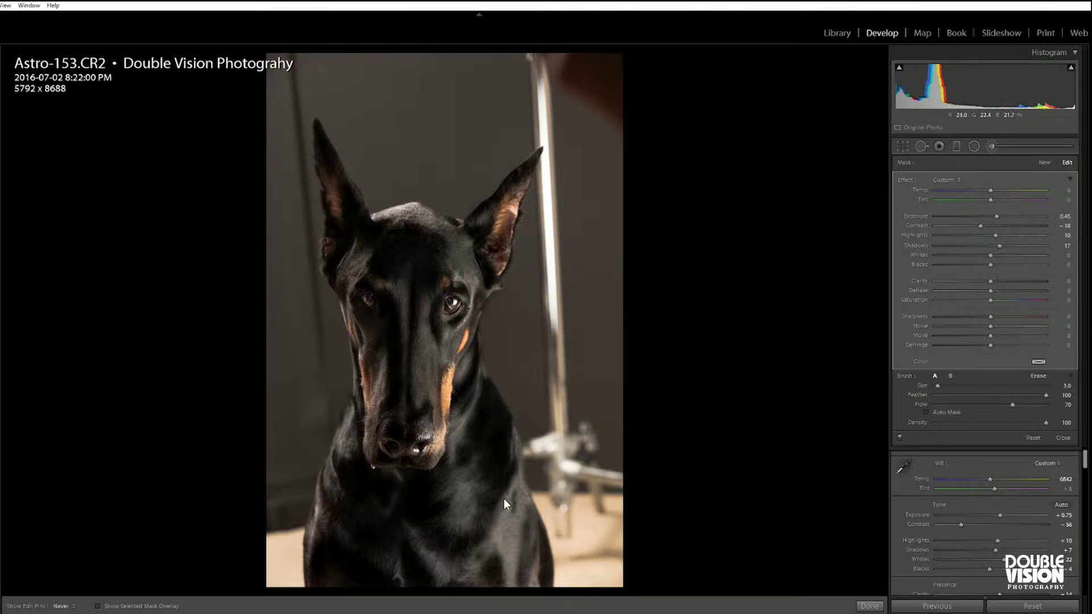
{"action": "key", "text": "bracketleft"}
{"action": "key", "text": "bracketleft"}
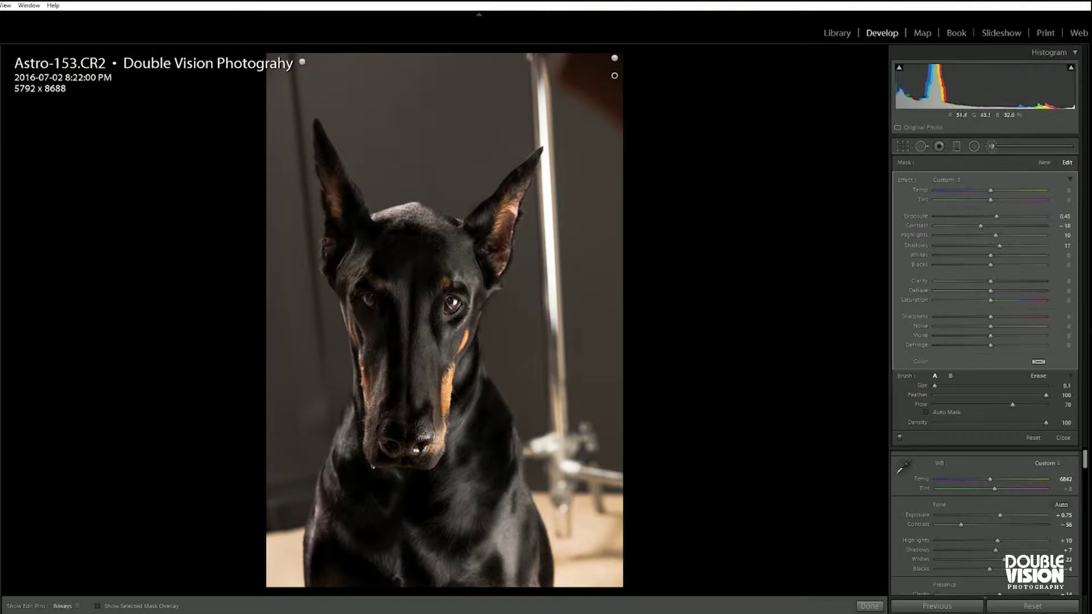
{"action": "key", "text": "h"}
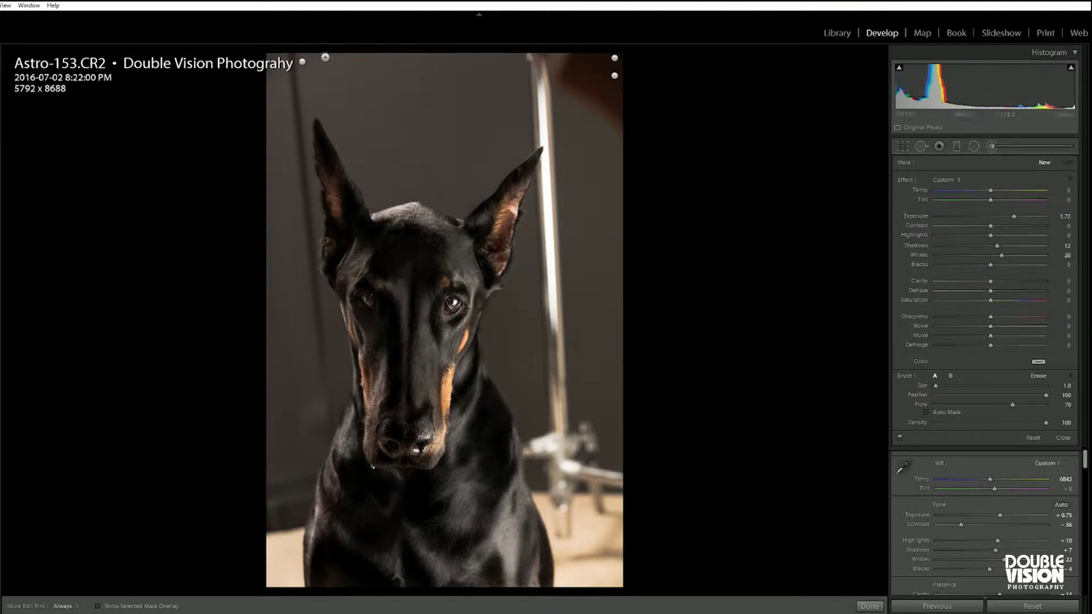
Undo the first stroke, set Exposure 0.78 and paint the forehead with varying brush sizes
{"action": "key", "text": "ctrl+z"}
{"action": "left_click_drag", "start_coordinate": [998, 216], "coordinate": [1000, 216]}
{"action": "key", "text": "h"}
{"action": "key", "text": "bracketleft"}
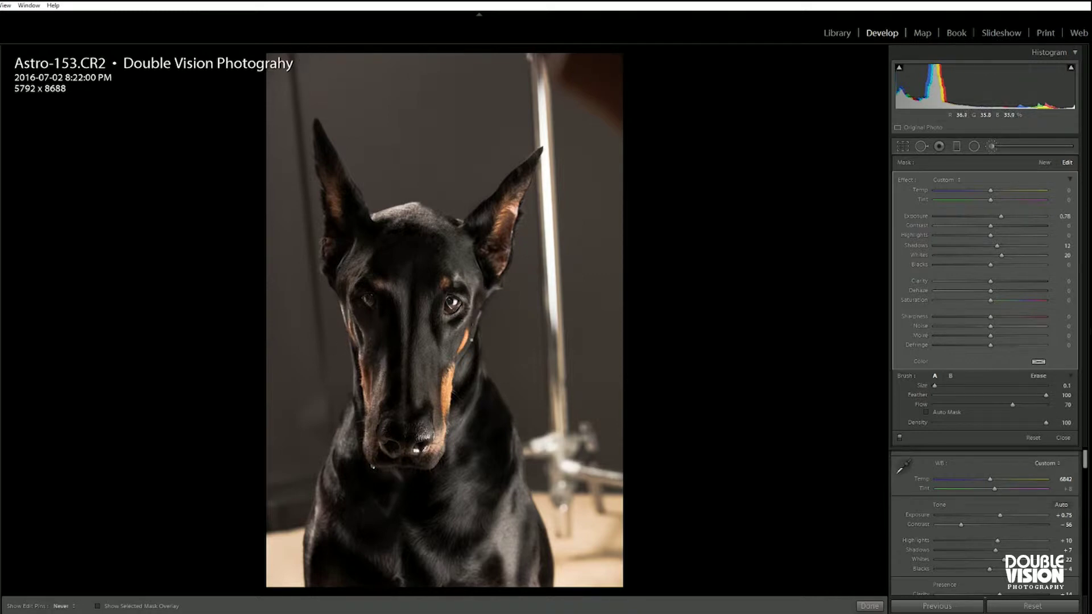
{"action": "key", "text": "h"}
{"action": "key", "text": "bracketright"}
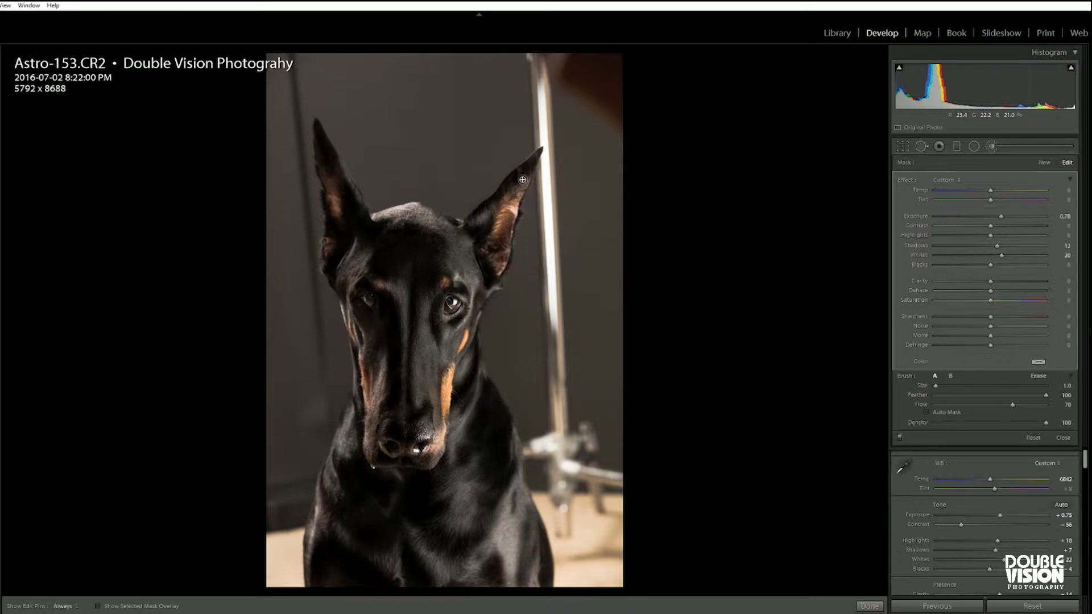
{"action": "key", "text": "h"}
{"action": "key", "text": "bracketright"}
Send the photo from Lightroom to Photoshop via Edit In
{"action": "key", "text": "h"}
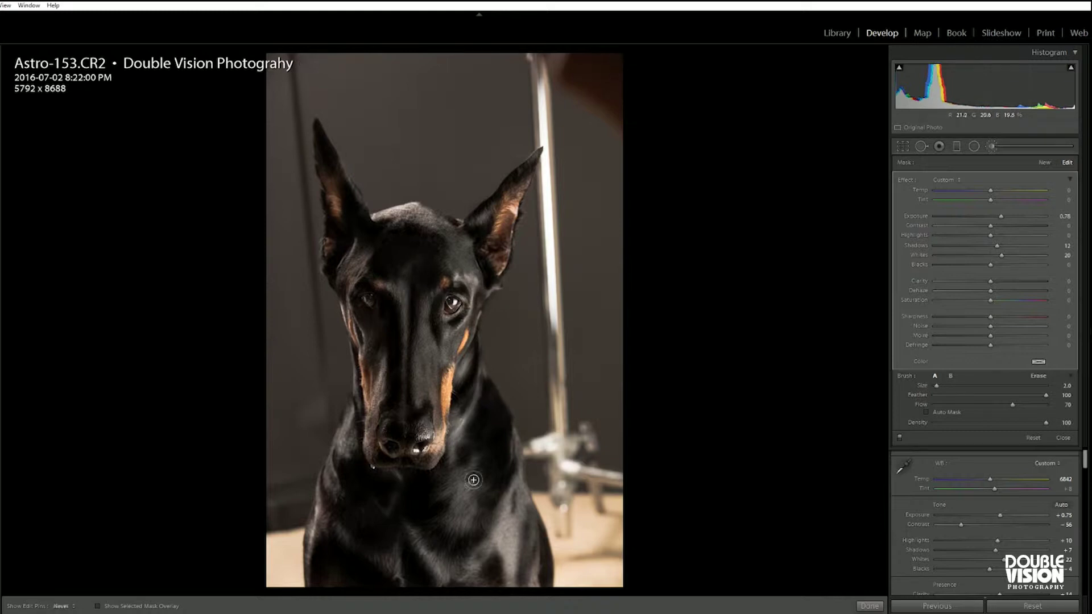
{"action": "key", "text": "h"}
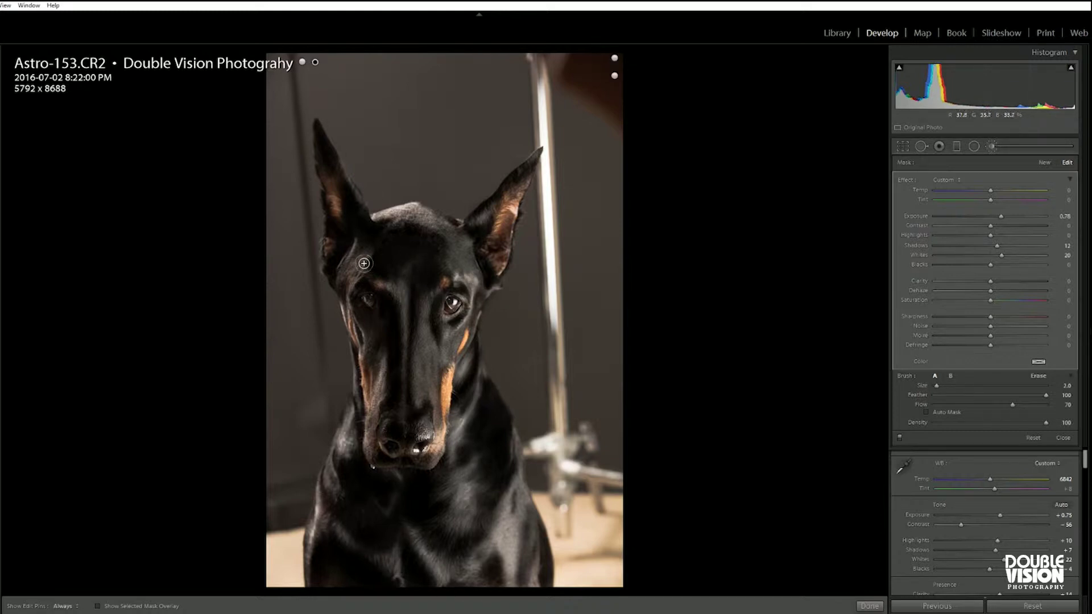
{"action": "right_click", "coordinate": [767, 398]}
{"action": "left_click", "coordinate": [683, 480]}
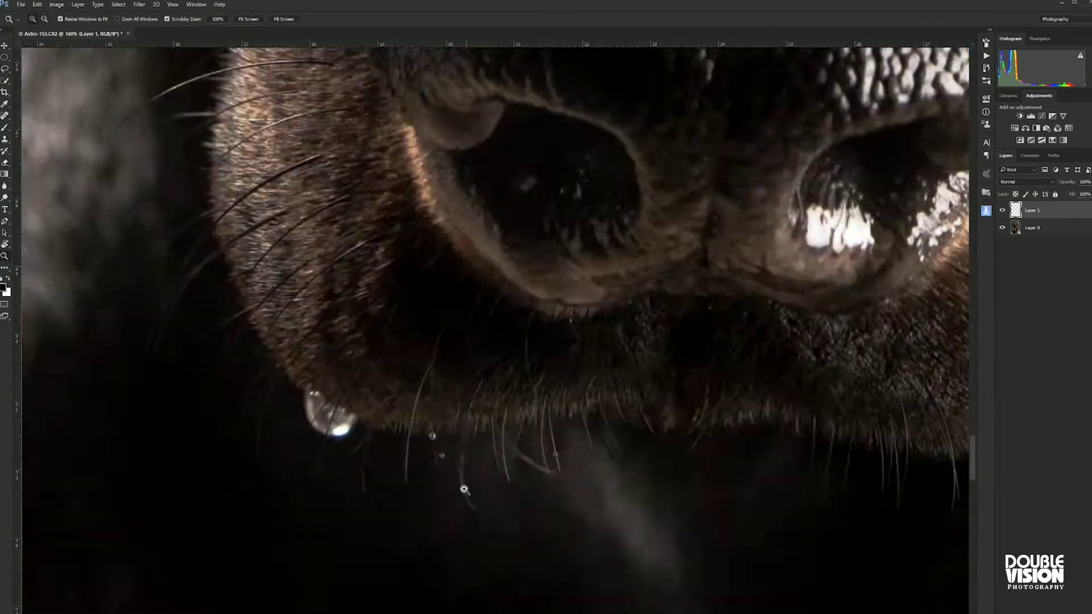
Pick a smaller Spot Healing Brush and pan over the muzzle
{"action": "key", "text": "j"}
{"action": "left_click_drag", "start_coordinate": [689, 360], "coordinate": [733, 426]}
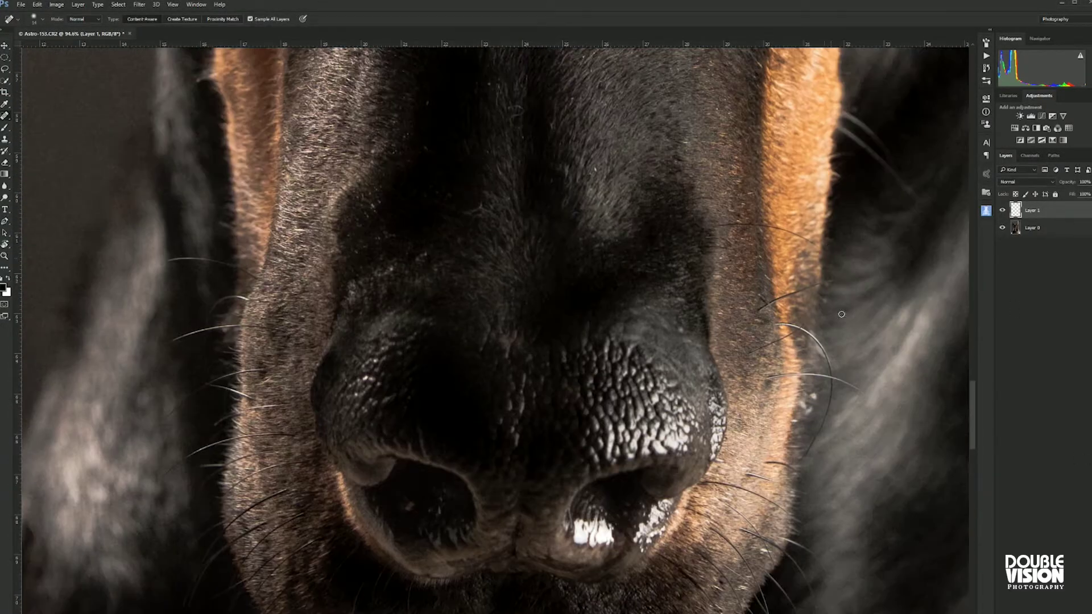
{"action": "scroll", "coordinate": [802, 404], "scroll_direction": "up", "scroll_amount": 4}
{"action": "scroll", "coordinate": [375, 450], "scroll_direction": "up", "scroll_amount": 2}
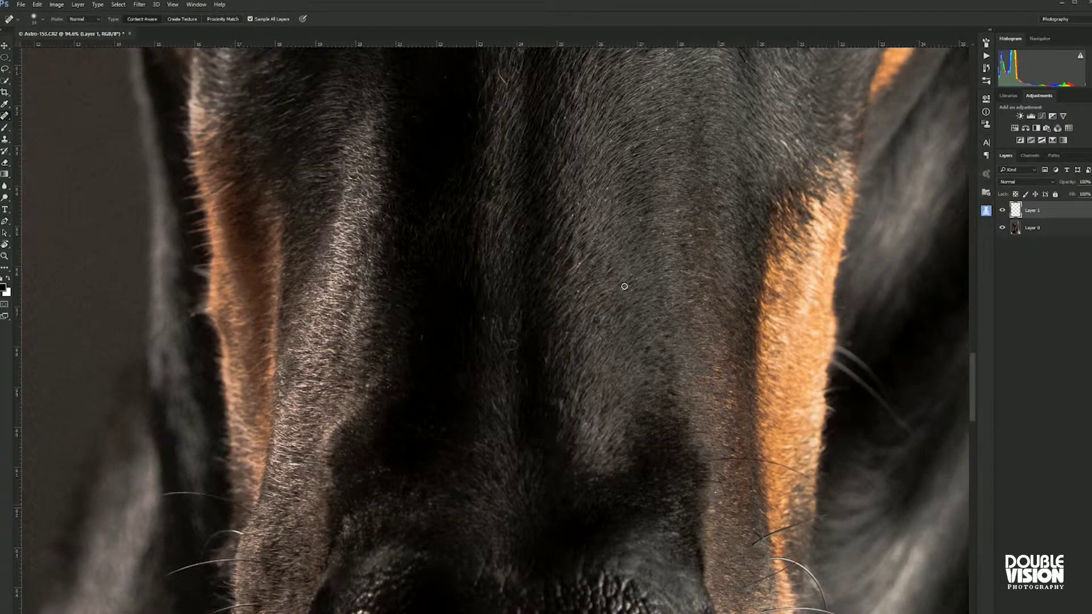
{"action": "key", "text": "bracketleft"}
{"action": "key", "text": "bracketleft"}
{"action": "key", "text": "bracketleft"}
{"action": "scroll", "coordinate": [635, 321], "scroll_direction": "up", "scroll_amount": 5}
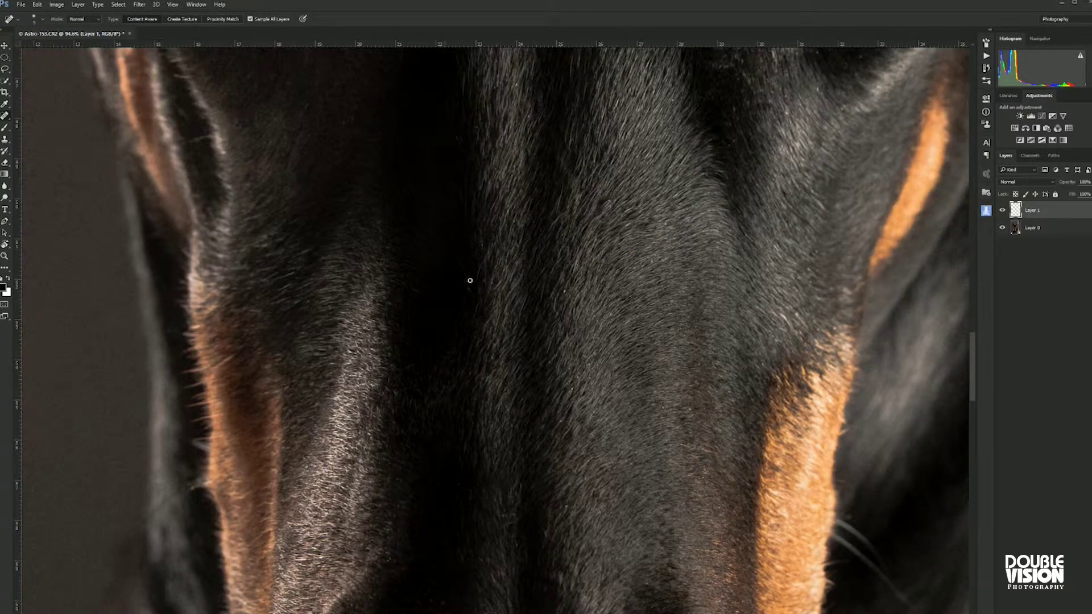
{"action": "scroll", "coordinate": [443, 249], "scroll_direction": "up", "scroll_amount": 5}
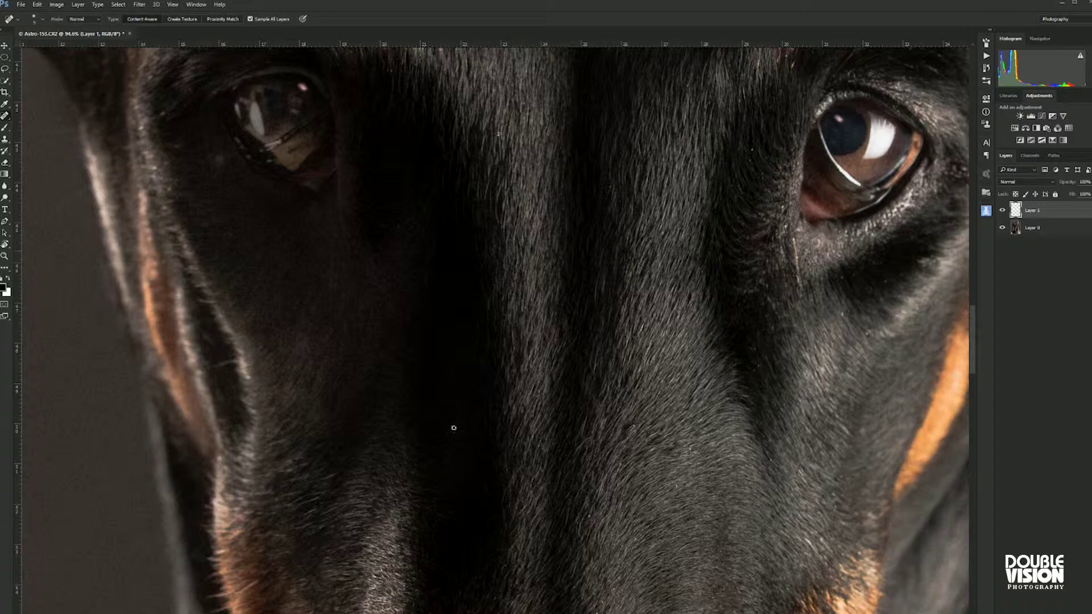
{"action": "scroll", "coordinate": [428, 409], "scroll_direction": "up", "scroll_amount": 5}
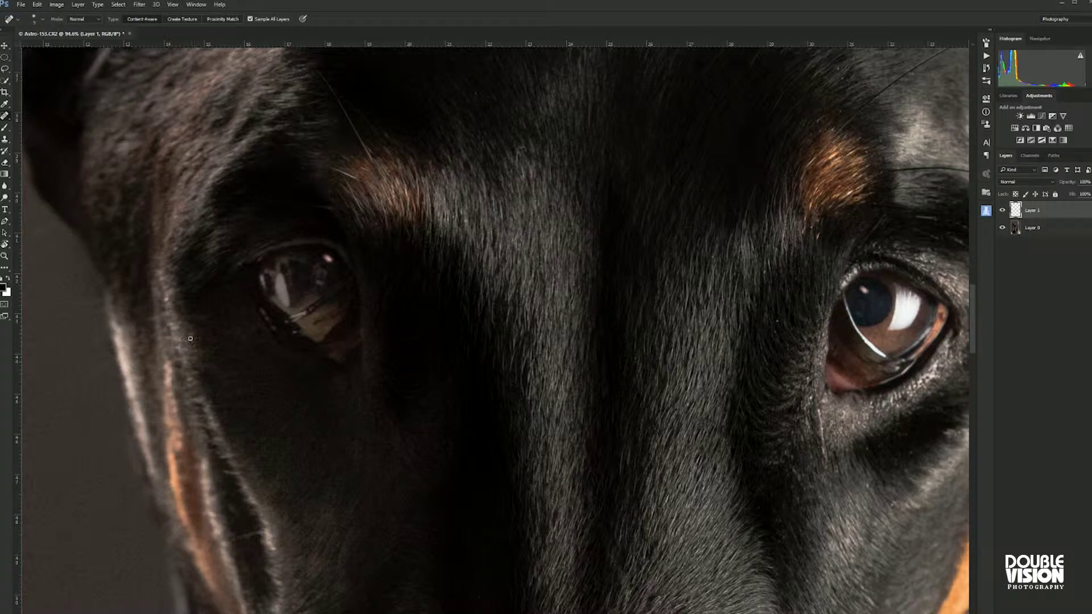
Inspect the forehead and eyes, then sample a Clone Stamp source near the eye
{"action": "scroll", "coordinate": [285, 478], "scroll_direction": "down", "scroll_amount": 4}
{"action": "scroll", "coordinate": [267, 386], "scroll_direction": "up", "scroll_amount": 7}
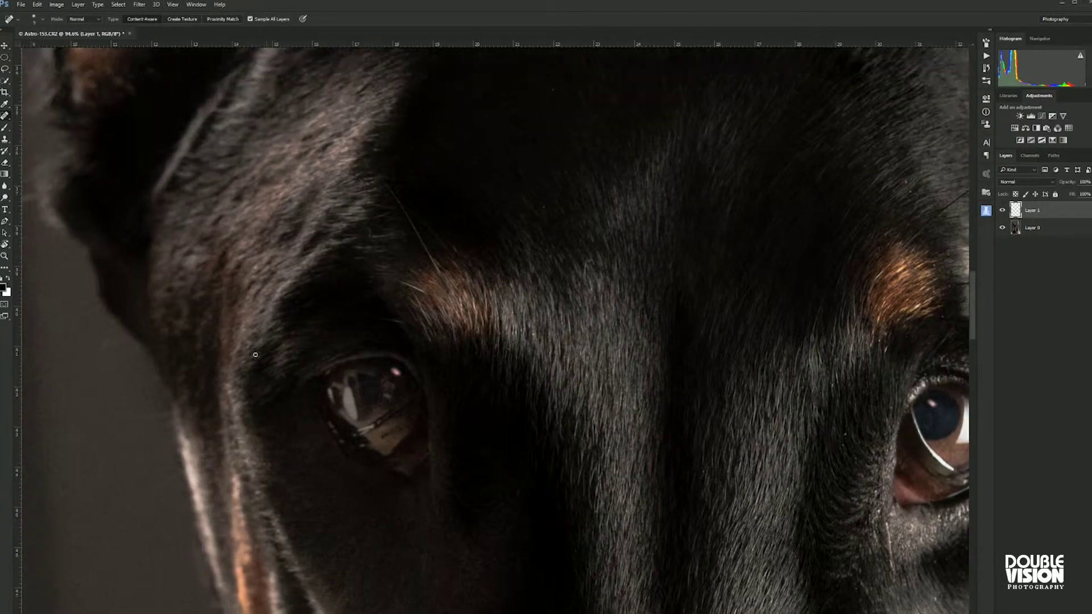
{"action": "scroll", "coordinate": [491, 278], "scroll_direction": "up", "scroll_amount": 3}
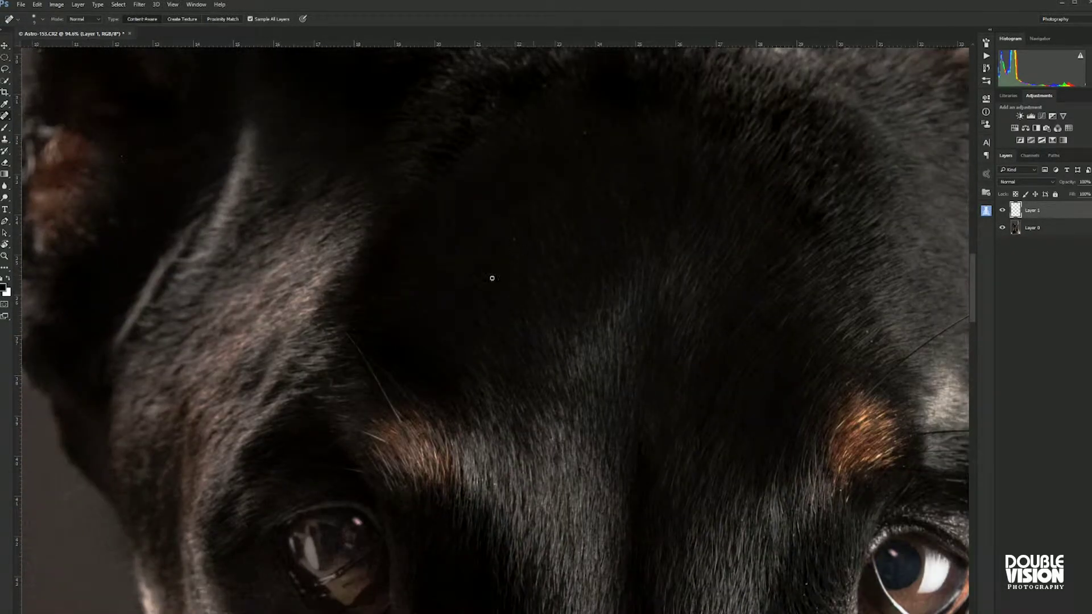
{"action": "scroll", "coordinate": [576, 142], "scroll_direction": "up", "scroll_amount": 2}
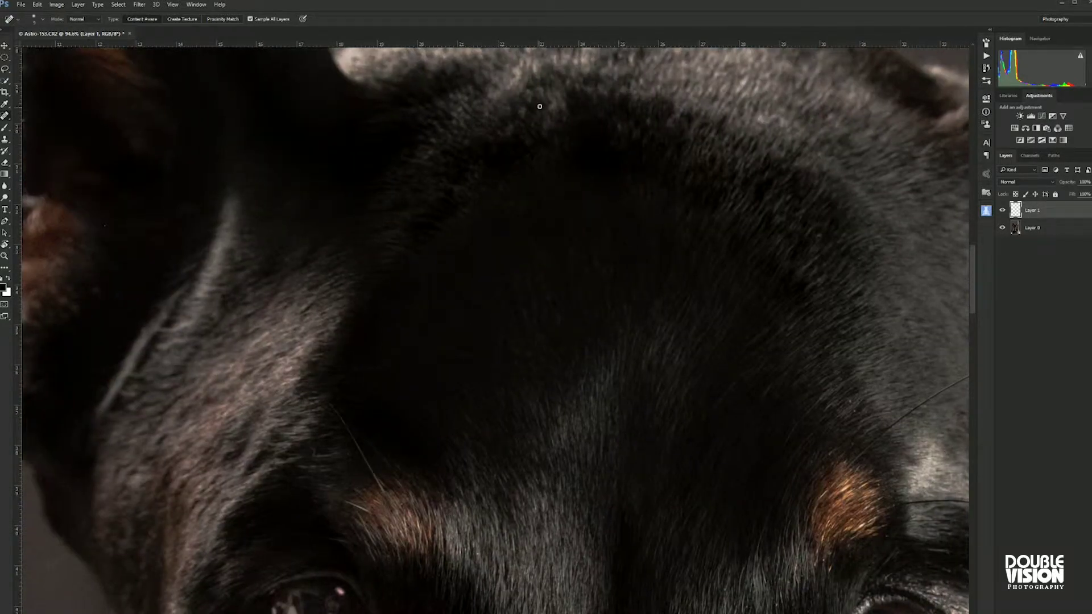
{"action": "scroll", "coordinate": [508, 323], "scroll_direction": "right", "scroll_amount": 8}
{"action": "scroll", "coordinate": [507, 323], "scroll_direction": "down", "scroll_amount": 3}
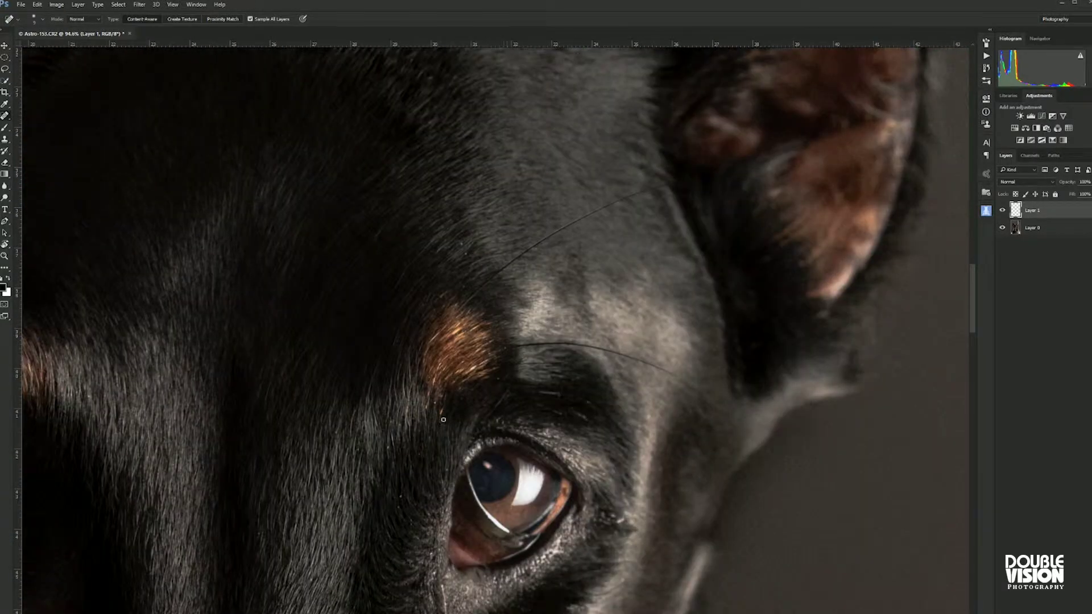
{"action": "scroll", "coordinate": [647, 237], "scroll_direction": "down", "scroll_amount": 4}
{"action": "scroll", "coordinate": [647, 238], "scroll_direction": "left", "scroll_amount": 1}
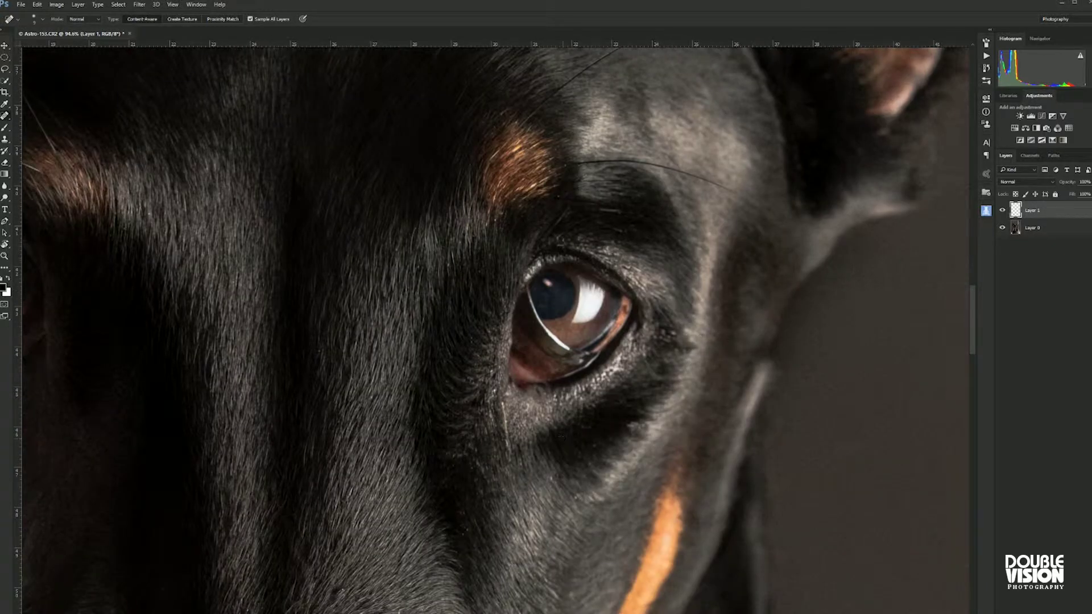
{"action": "scroll", "coordinate": [635, 329], "scroll_direction": "up", "scroll_amount": 5}
{"action": "key", "text": "s"}
{"action": "left_click", "coordinate": [621, 348], "text": "alt"}
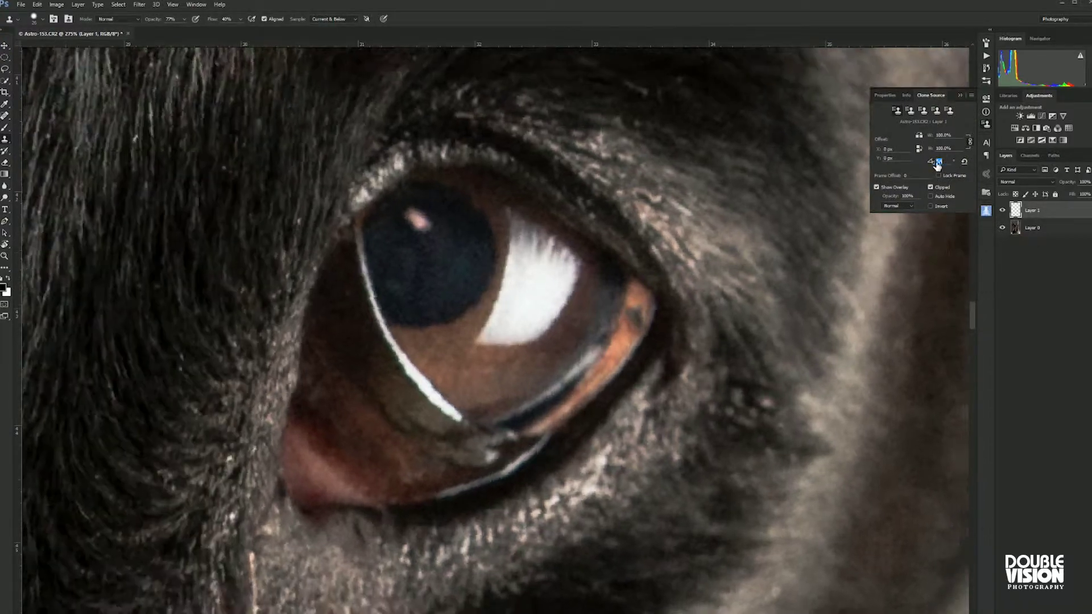
Rotate the clone source to −10.1°, then return to Spot Healing with the whole dog in view
{"action": "left_click", "coordinate": [636, 320]}
{"action": "type", "text": "-10.1"}
{"action": "key", "text": "Return"}
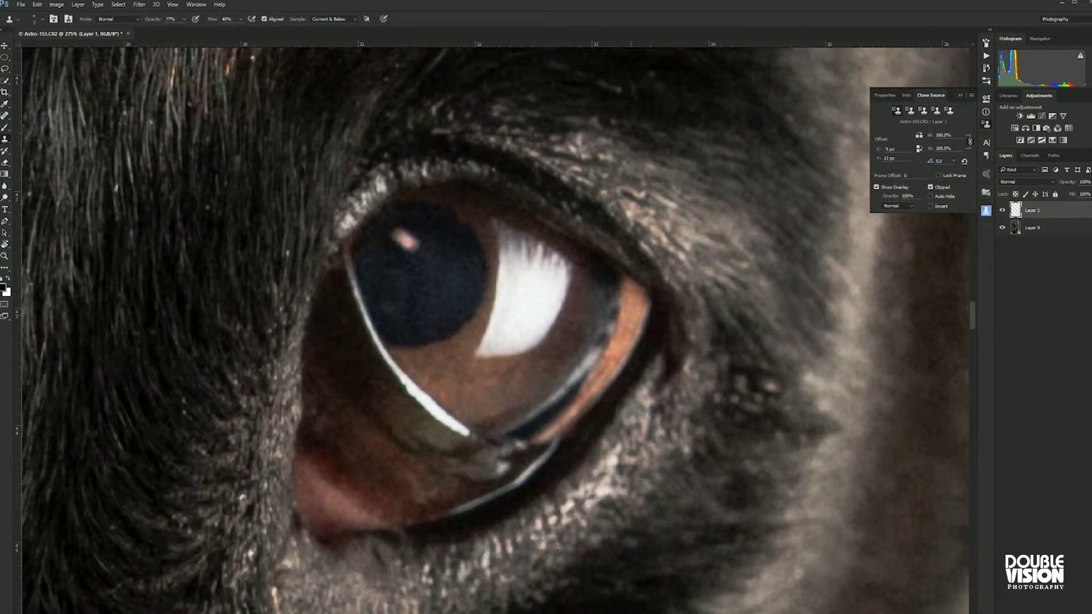
{"action": "key", "text": "j"}
{"action": "key", "text": "ctrl+0"}
{"action": "scroll", "coordinate": [526, 516], "scroll_direction": "up", "scroll_amount": 5}
{"action": "scroll", "coordinate": [360, 533], "scroll_direction": "down", "scroll_amount": 3}
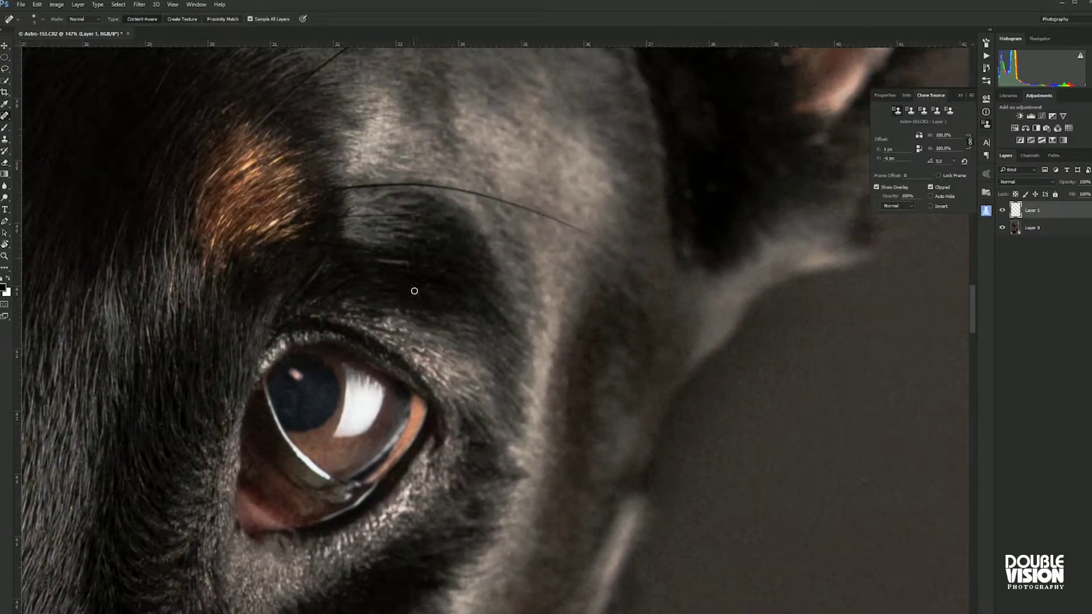
Zoom out and pan to view the whole dog photo
{"action": "key", "text": "ctrl+0"}
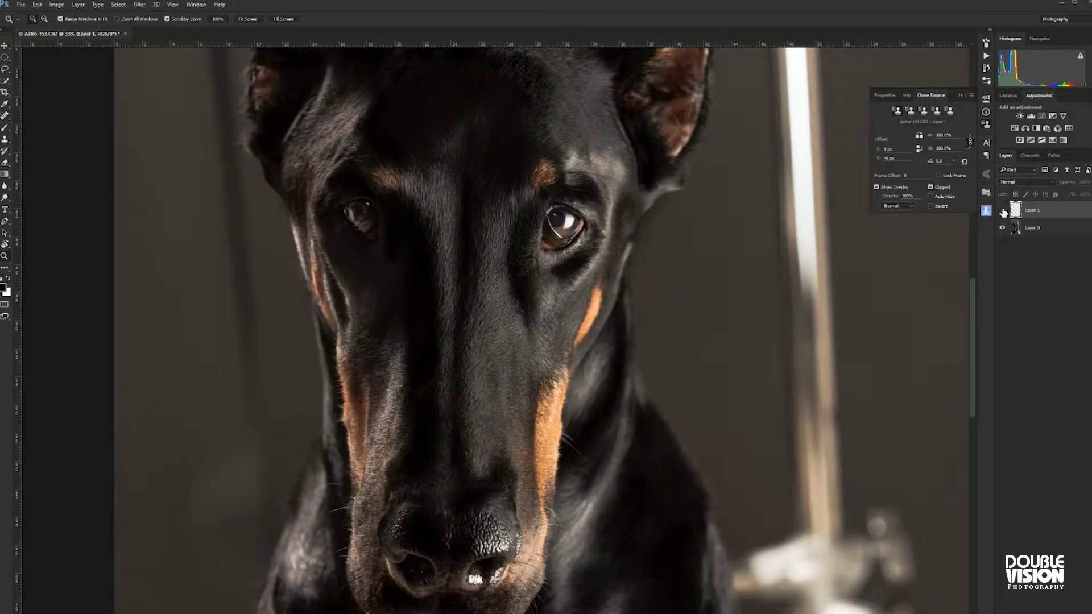
{"action": "scroll", "coordinate": [590, 238], "scroll_direction": "up", "scroll_amount": 8}
{"action": "scroll", "coordinate": [333, 255], "scroll_direction": "down", "scroll_amount": 3}
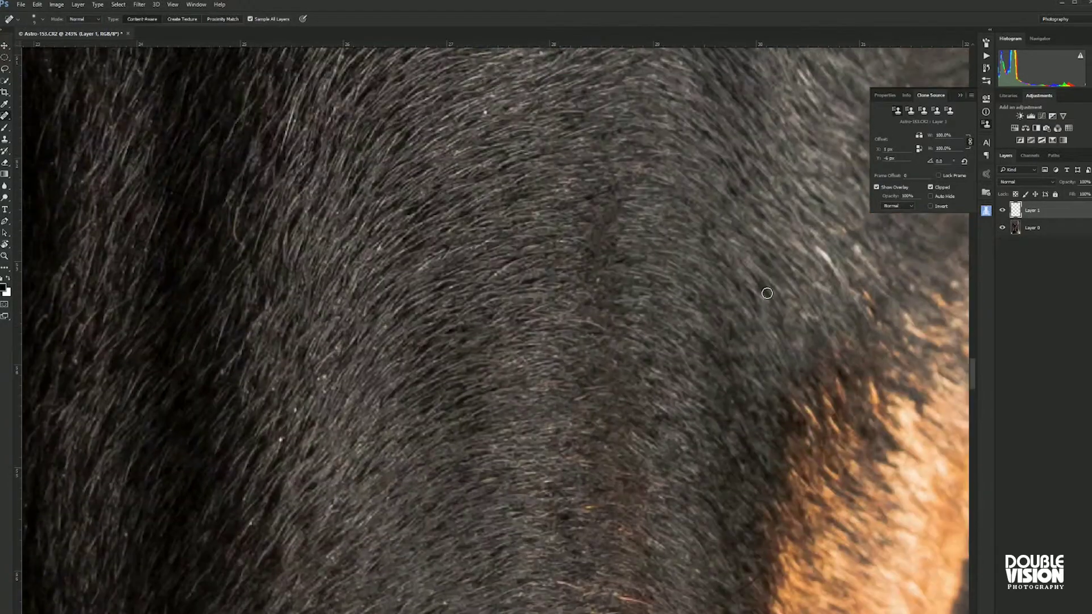
{"action": "scroll", "coordinate": [762, 288], "scroll_direction": "down", "scroll_amount": 3}
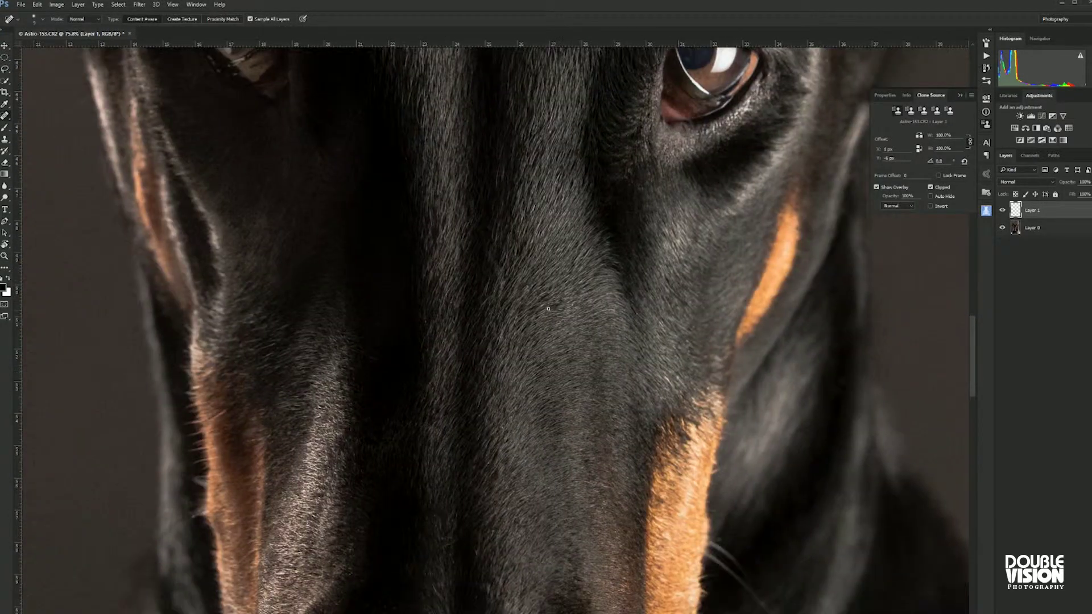
{"action": "scroll", "coordinate": [449, 306], "scroll_direction": "up", "scroll_amount": 5}
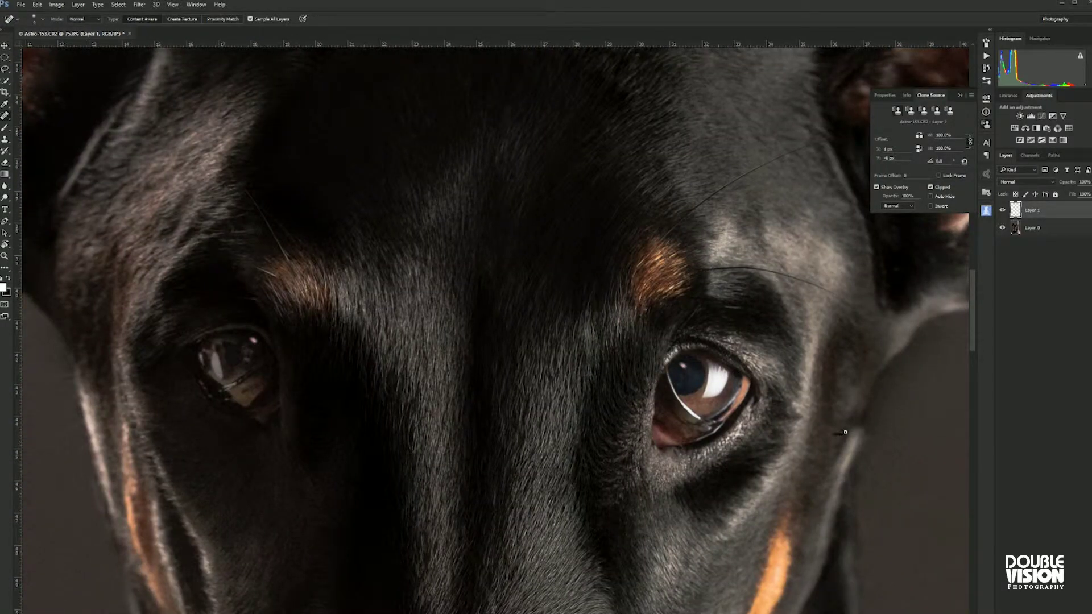
{"action": "key", "text": "z"}
{"action": "left_click_drag", "start_coordinate": [845, 432], "coordinate": [737, 293]}
Add a 50% grey Soft Light layer named DB above Layer 1
{"action": "key", "text": "ctrl+shift+n"}
{"action": "left_click", "coordinate": [408, 257]}
{"action": "key", "text": "Return"}
{"action": "key", "text": "o"}
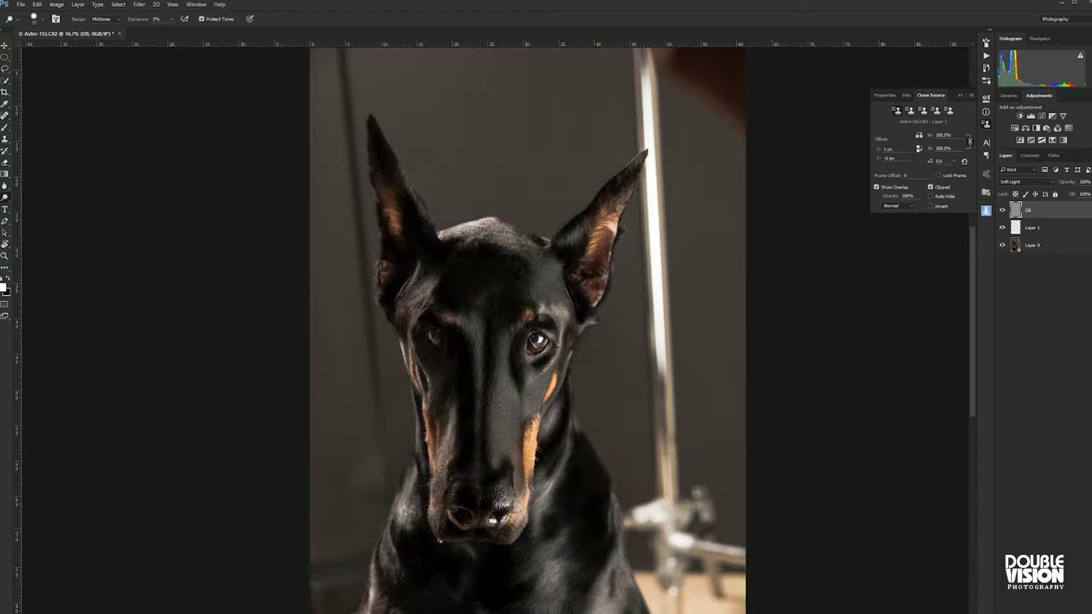
Hide and reshow the DB layer to compare the dodge-and-burn effect
{"action": "scroll", "coordinate": [403, 284], "scroll_direction": "up", "scroll_amount": 3}
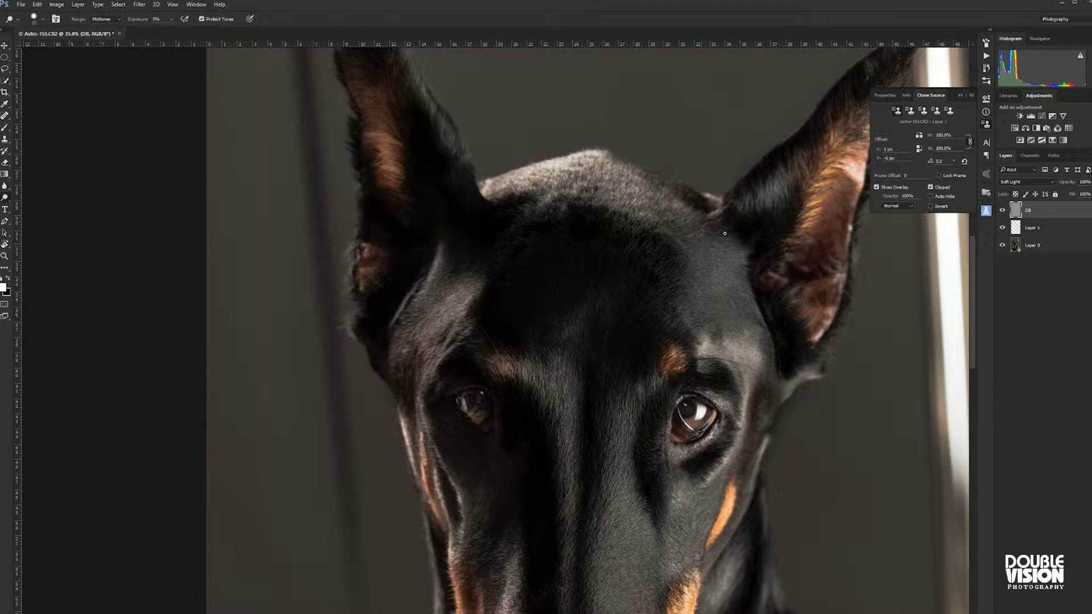
{"action": "key", "text": "z"}
{"action": "left_click_drag", "start_coordinate": [734, 222], "coordinate": [625, 221]}
{"action": "left_click", "coordinate": [1001, 211]}
{"action": "key", "text": "e"}
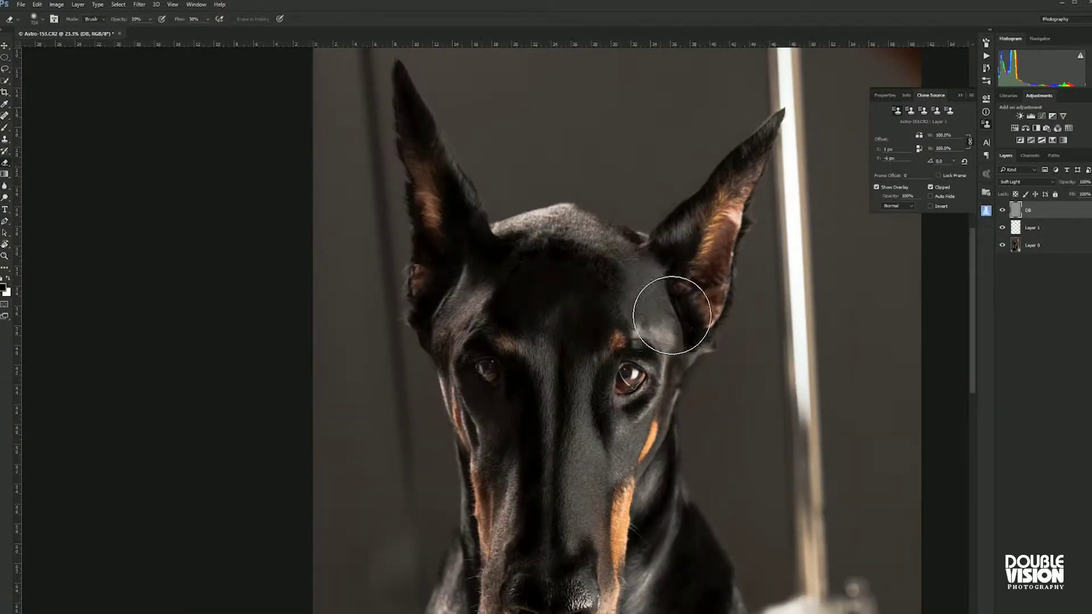
{"action": "left_click", "coordinate": [1003, 211]}
Add a Curves 1 adjustment layer that brightens the whole photo
{"action": "key", "text": "z"}
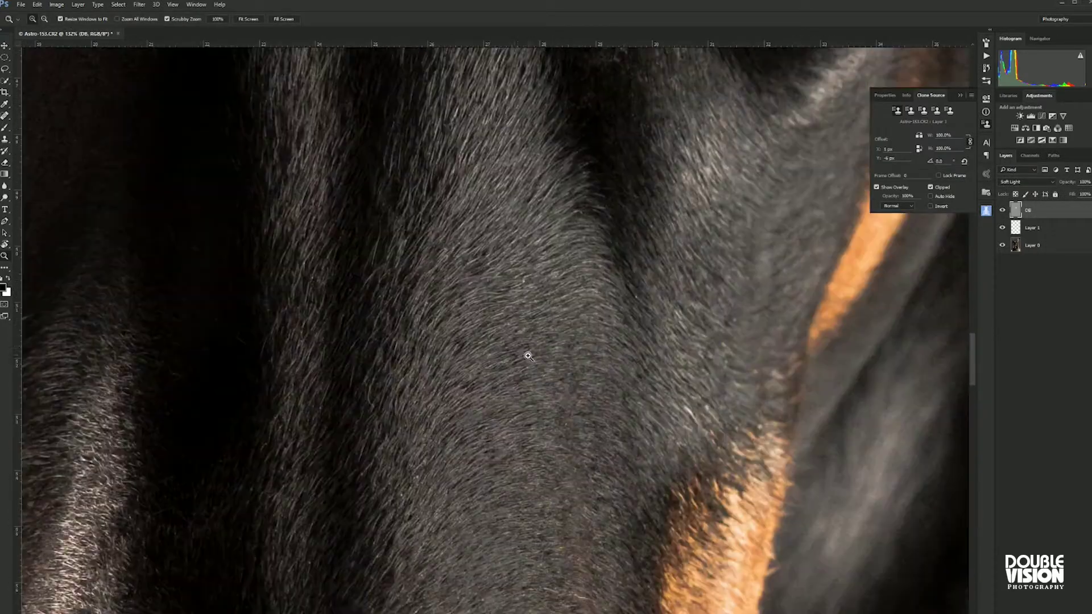
{"action": "left_click_drag", "start_coordinate": [531, 353], "coordinate": [418, 323]}
{"action": "key", "text": "F2"}
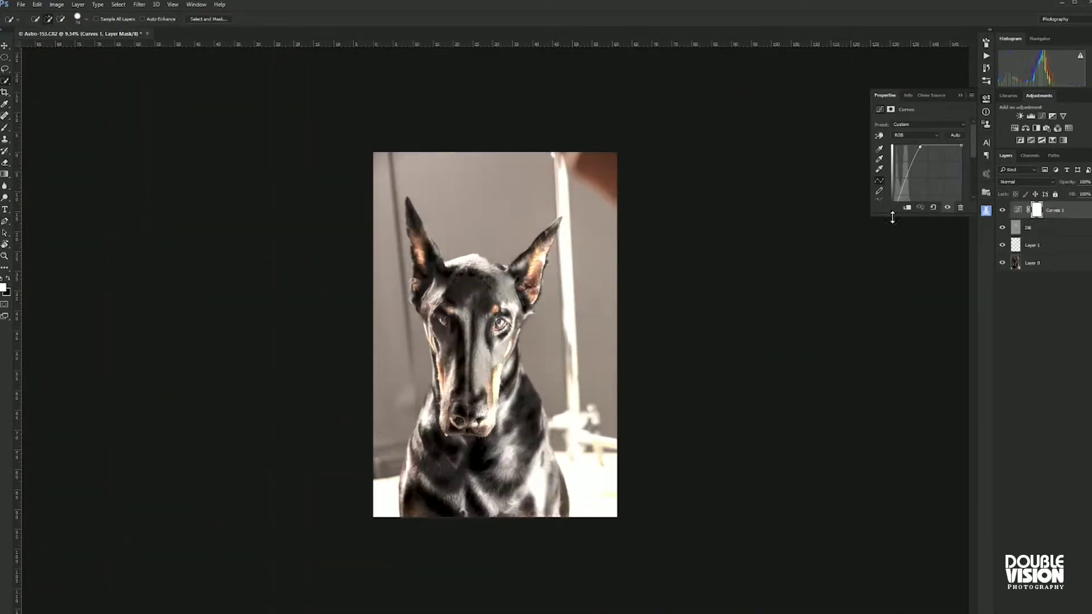
Refine the dog selection, subtracting the right-side background, and zoom in on the head
{"action": "left_click", "coordinate": [379, 484]}
{"action": "key", "text": "alt"}
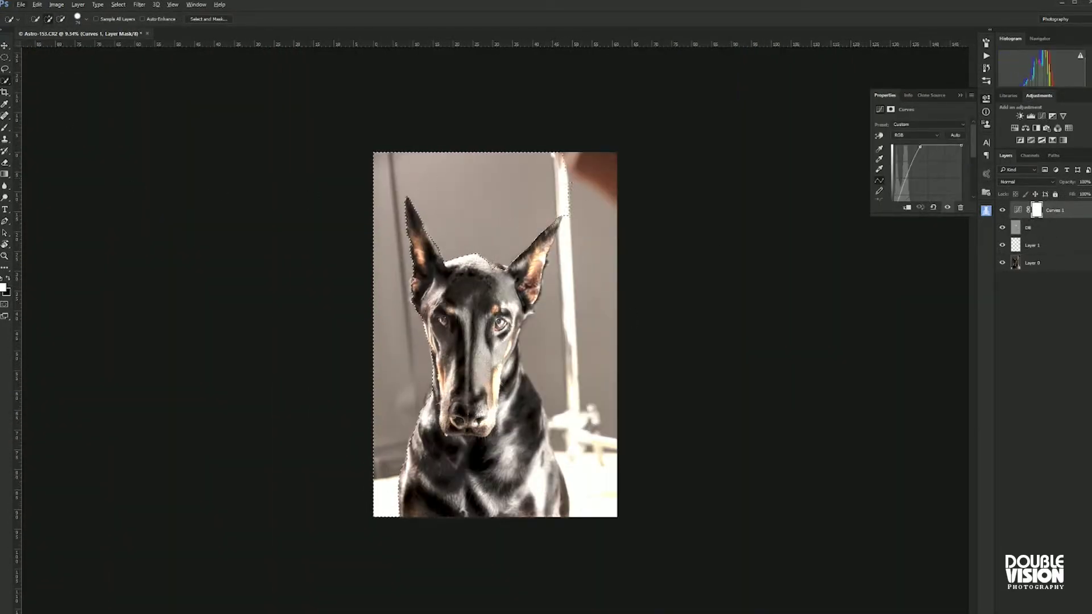
{"action": "left_click_drag", "start_coordinate": [570, 221], "coordinate": [519, 361]}
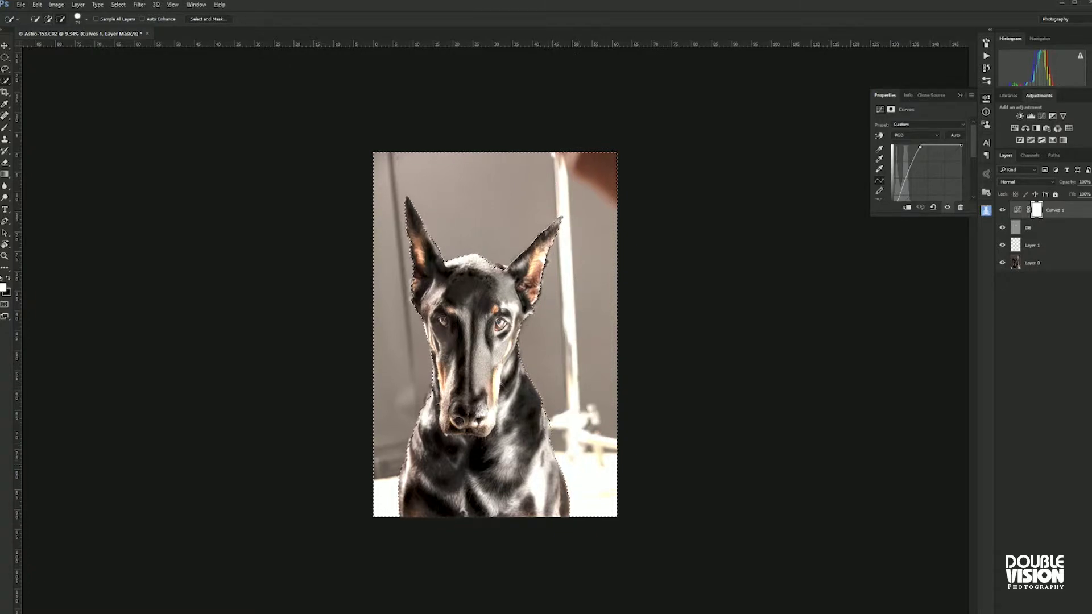
{"action": "key", "text": "z"}
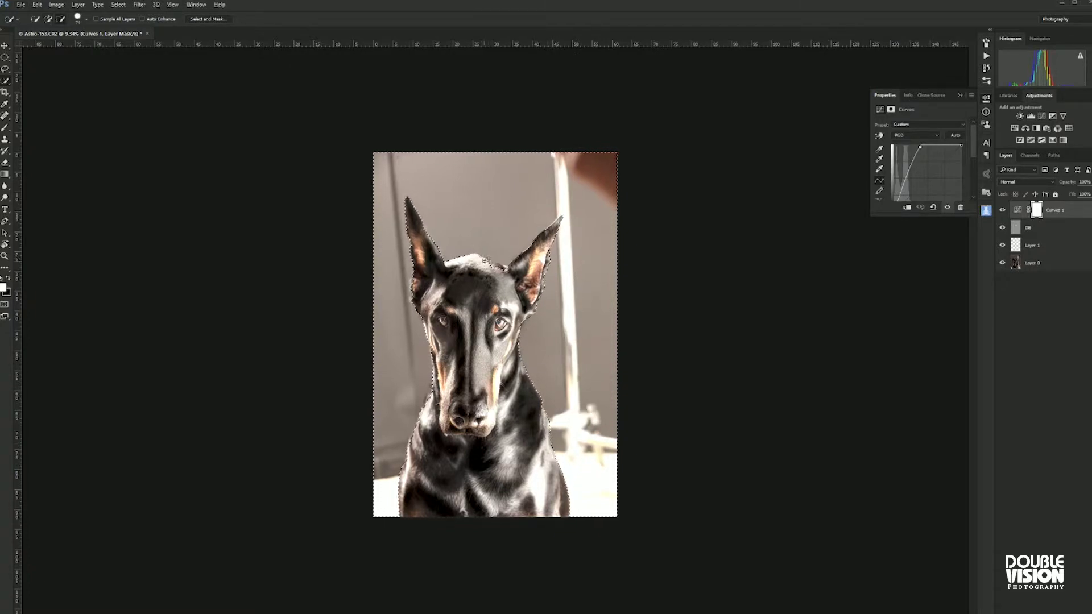
{"action": "left_click", "coordinate": [493, 250]}
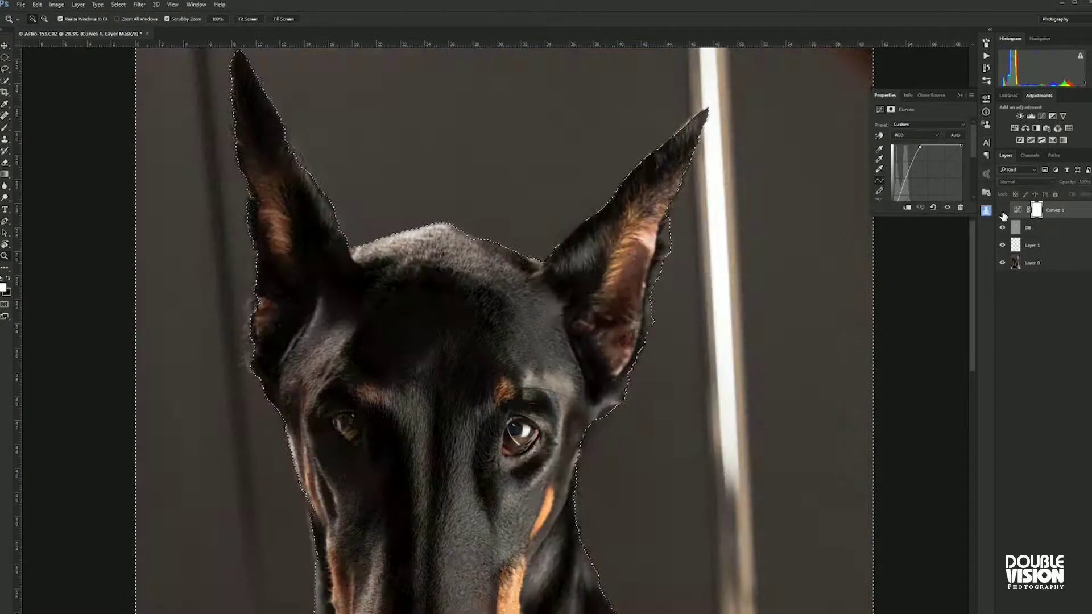
Compare the colour channels, duplicate the Blue channel as Blue copy, and load the dog selection
{"action": "left_click", "coordinate": [1029, 155]}
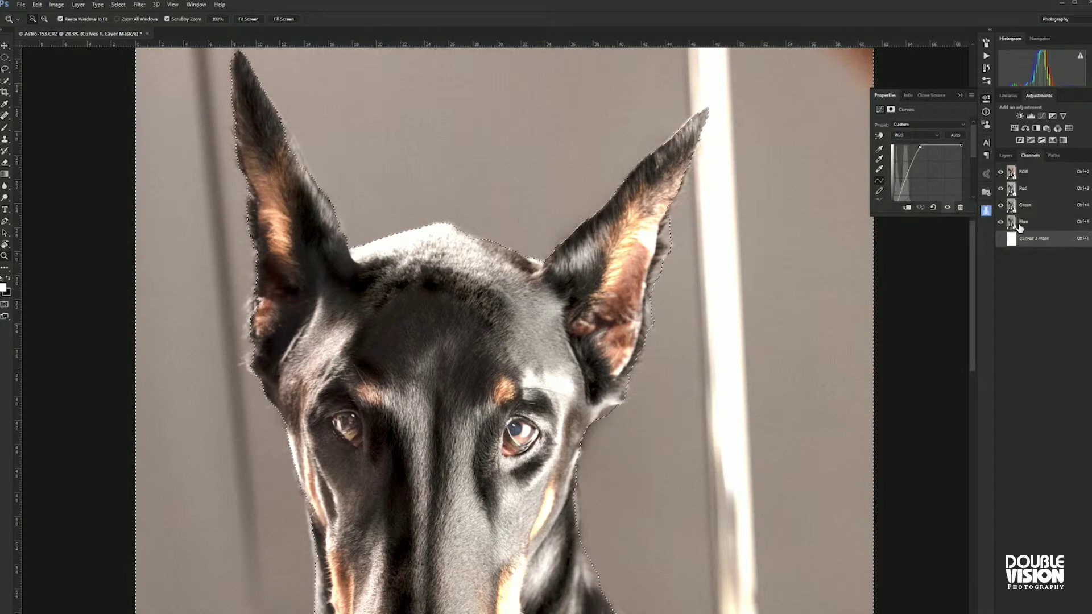
{"action": "left_click", "coordinate": [1034, 189]}
{"action": "left_click", "coordinate": [1001, 172]}
{"action": "left_click", "coordinate": [1024, 221]}
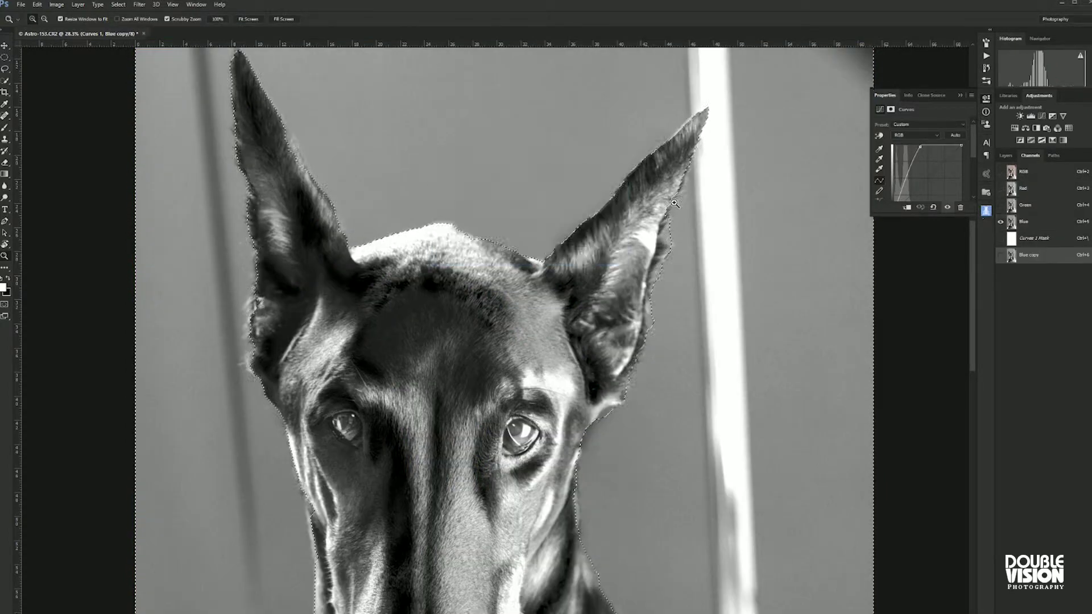
{"action": "key", "text": "ctrl+0"}
{"action": "left_click", "coordinate": [1021, 239], "text": "ctrl"}
{"action": "key", "text": "ctrl+0"}
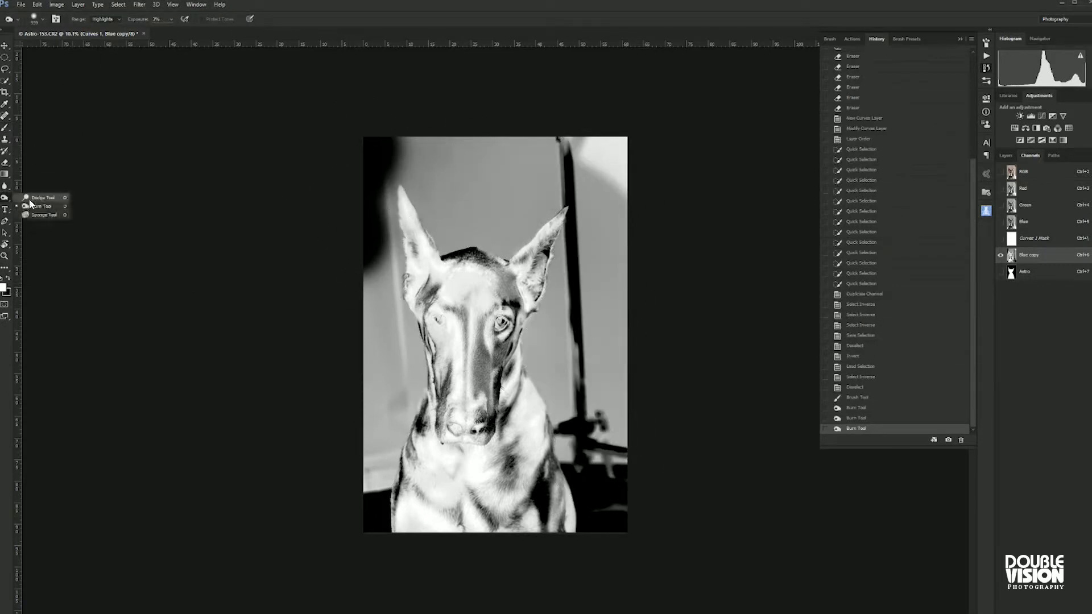
Burn and paint the Blue copy background black around the dog, removing the grey halos
{"action": "key", "text": "0"}
{"action": "left_click_drag", "start_coordinate": [464, 196], "coordinate": [458, 159]}
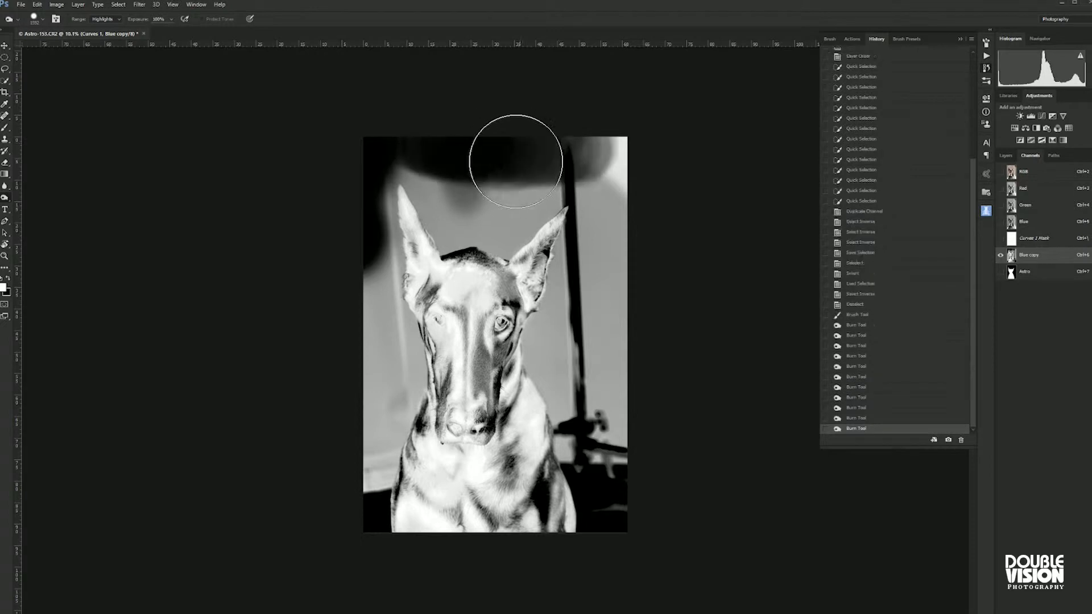
{"action": "key", "text": "x"}
{"action": "key", "text": "ctrl+shift+i"}
{"action": "mouse_move", "coordinate": [368, 324]}
{"action": "left_mouse_down"}
{"action": "mouse_move", "coordinate": [356, 494]}
{"action": "mouse_move", "coordinate": [480, 178]}
{"action": "mouse_move", "coordinate": [600, 187]}
{"action": "mouse_move", "coordinate": [622, 492]}
{"action": "mouse_move", "coordinate": [385, 165]}
{"action": "mouse_move", "coordinate": [495, 226]}
{"action": "mouse_move", "coordinate": [546, 349]}
{"action": "mouse_move", "coordinate": [384, 452]}
{"action": "left_mouse_up"}
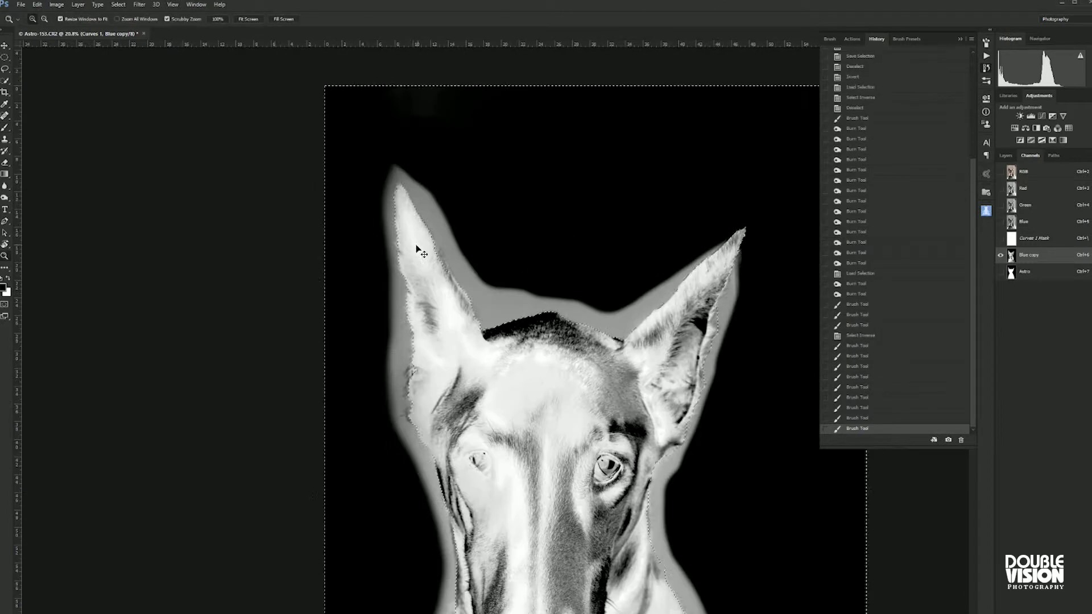
{"action": "mouse_move", "coordinate": [419, 180]}
{"action": "left_mouse_down"}
{"action": "mouse_move", "coordinate": [382, 226]}
{"action": "mouse_move", "coordinate": [402, 470]}
{"action": "mouse_move", "coordinate": [422, 516]}
{"action": "mouse_move", "coordinate": [437, 352]}
{"action": "left_mouse_up"}
{"action": "mouse_move", "coordinate": [460, 408]}
{"action": "left_mouse_down"}
{"action": "mouse_move", "coordinate": [439, 371]}
{"action": "mouse_move", "coordinate": [407, 519]}
{"action": "mouse_move", "coordinate": [611, 360]}
{"action": "mouse_move", "coordinate": [543, 165]}
{"action": "mouse_move", "coordinate": [580, 207]}
{"action": "mouse_move", "coordinate": [443, 217]}
{"action": "left_mouse_up"}
Dodge and paint the dog's face, ears, head and chest solid white in the channel
{"action": "key", "text": "shift+o"}
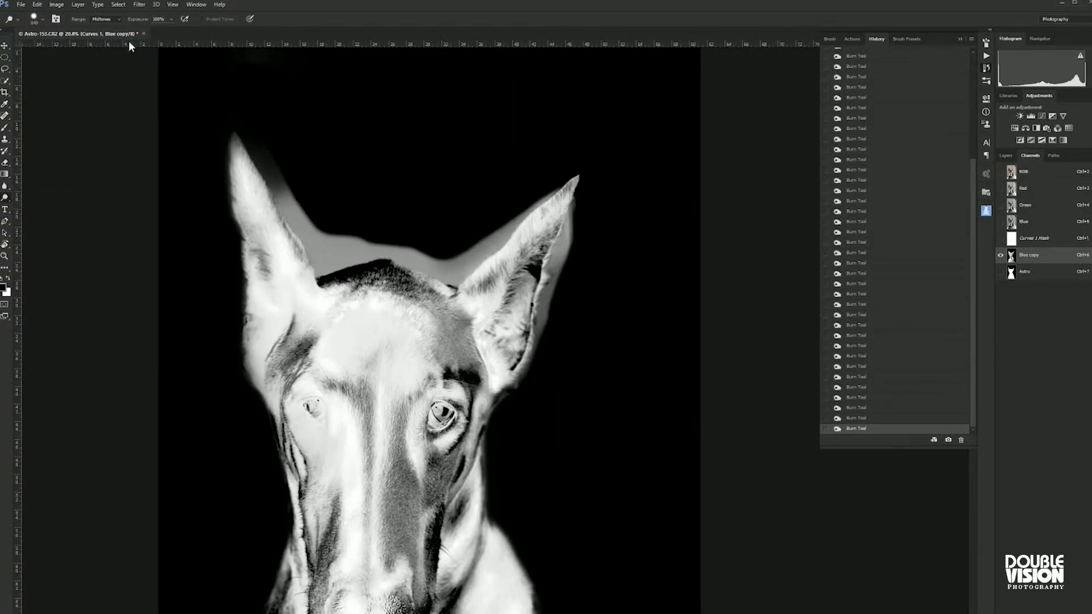
{"action": "left_click_drag", "start_coordinate": [273, 239], "coordinate": [352, 443]}
{"action": "left_click_drag", "start_coordinate": [375, 228], "coordinate": [545, 352]}
{"action": "left_click_drag", "start_coordinate": [272, 344], "coordinate": [313, 193]}
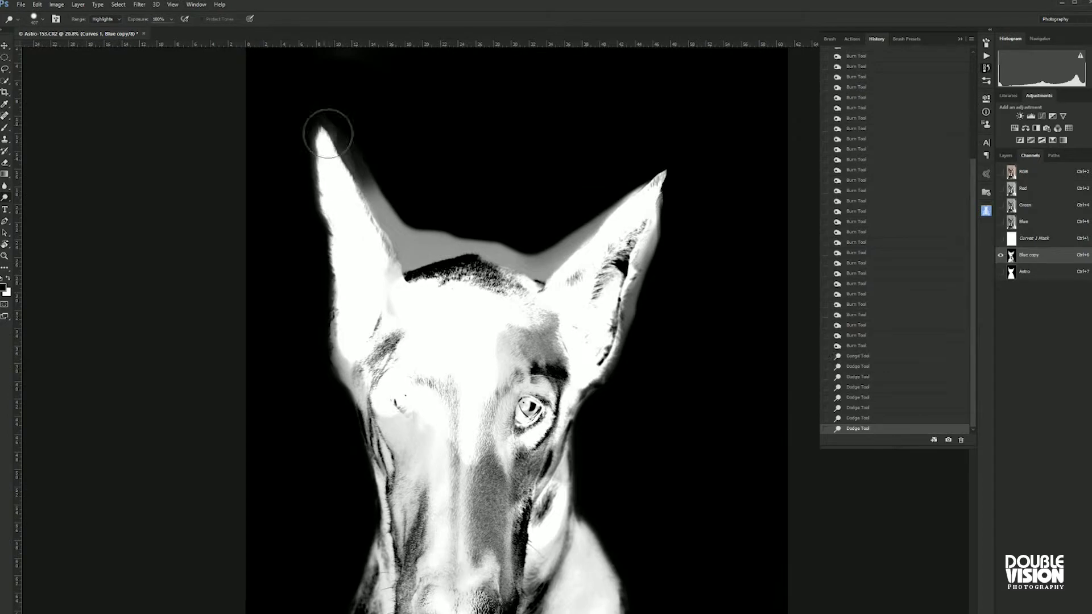
{"action": "mouse_move", "coordinate": [450, 304]}
{"action": "left_mouse_down"}
{"action": "mouse_move", "coordinate": [400, 407]}
{"action": "mouse_move", "coordinate": [585, 305]}
{"action": "left_mouse_up"}
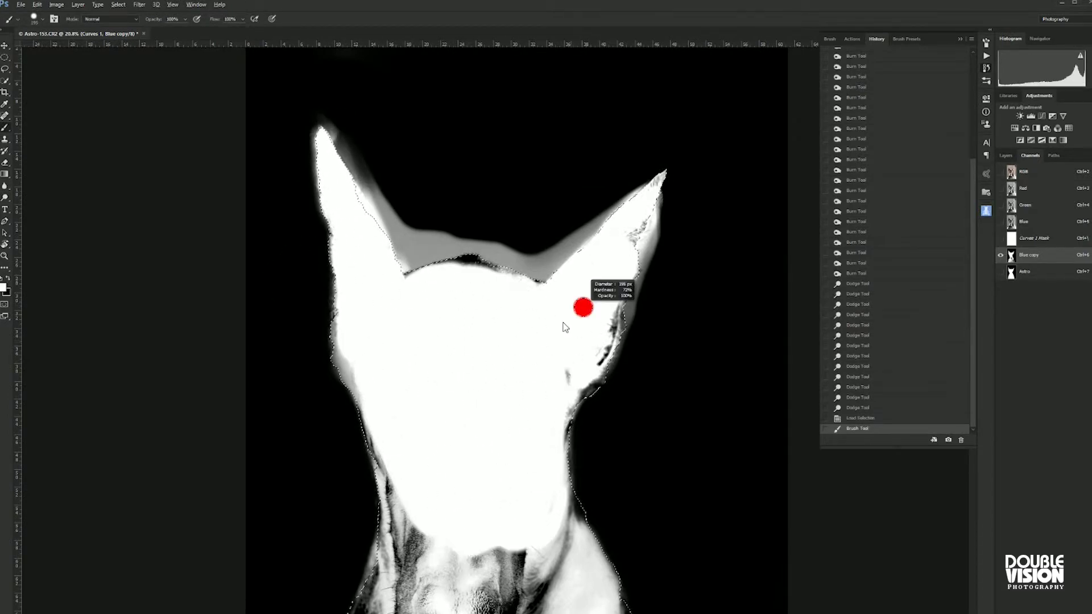
{"action": "scroll", "coordinate": [531, 236], "scroll_direction": "down", "scroll_amount": 1}
{"action": "scroll", "coordinate": [531, 236], "scroll_direction": "down", "scroll_amount": 2}
{"action": "mouse_move", "coordinate": [532, 375]}
{"action": "left_mouse_down"}
{"action": "mouse_move", "coordinate": [545, 468]}
{"action": "mouse_move", "coordinate": [427, 446]}
{"action": "mouse_move", "coordinate": [415, 524]}
{"action": "mouse_move", "coordinate": [550, 489]}
{"action": "left_mouse_up"}
Blacken the leftover grey edges, load the silhouette as a selection, and return to RGB
{"action": "key", "text": "ctrl+d"}
{"action": "left_click", "coordinate": [5, 196]}
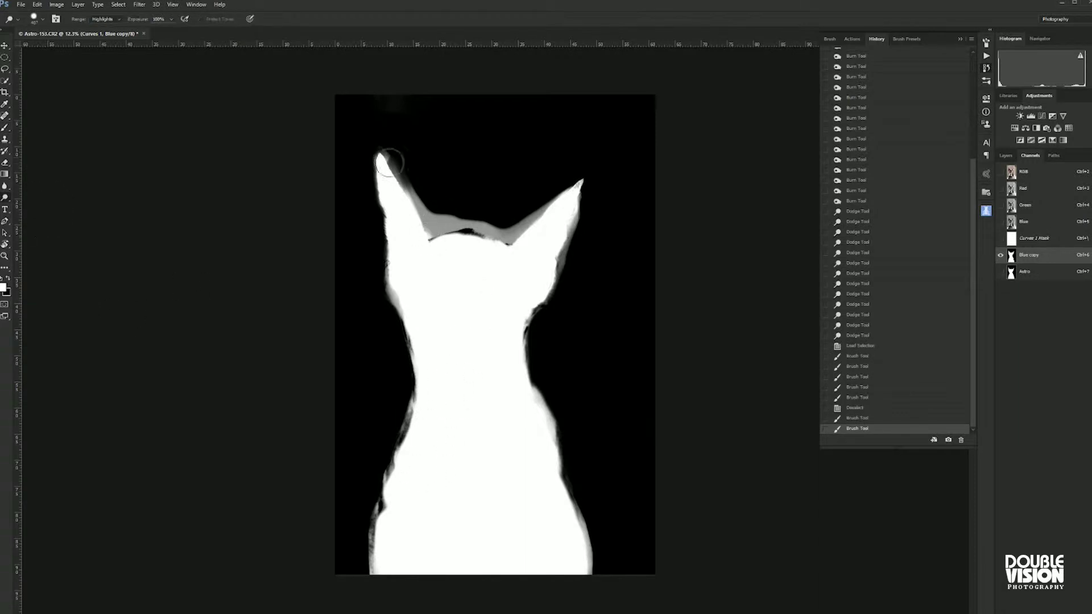
{"action": "mouse_move", "coordinate": [385, 221]}
{"action": "left_mouse_down"}
{"action": "mouse_move", "coordinate": [428, 237]}
{"action": "mouse_move", "coordinate": [538, 207]}
{"action": "mouse_move", "coordinate": [544, 228]}
{"action": "left_mouse_up"}
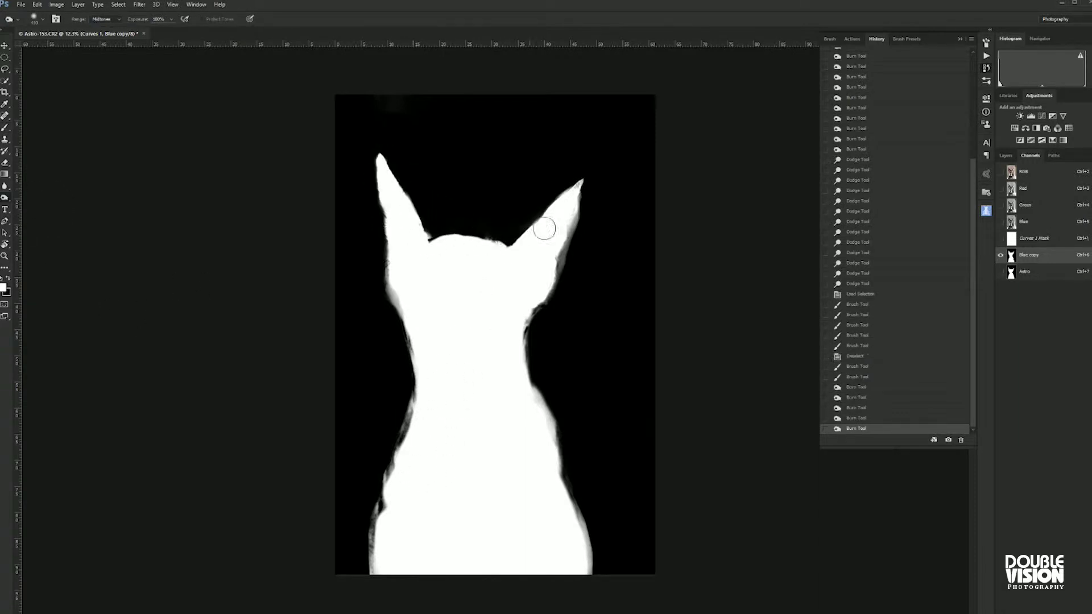
{"action": "mouse_move", "coordinate": [526, 311]}
{"action": "left_mouse_down"}
{"action": "mouse_move", "coordinate": [550, 429]}
{"action": "mouse_move", "coordinate": [575, 214]}
{"action": "mouse_move", "coordinate": [415, 332]}
{"action": "mouse_move", "coordinate": [383, 555]}
{"action": "left_mouse_up"}
{"action": "left_click", "coordinate": [1012, 255], "text": "ctrl"}
{"action": "left_click", "coordinate": [1005, 156]}
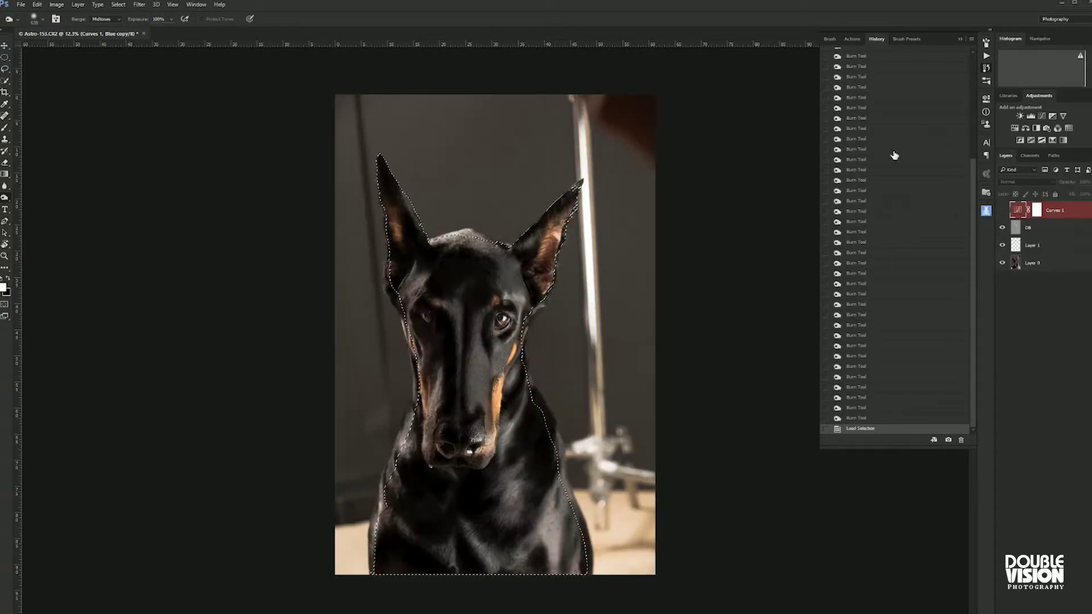
Stamp the visible layers and add a Gradient Fill layer beneath Layer 2
{"action": "key", "text": "ctrl+shift+alt+e"}
{"action": "left_click", "coordinate": [1072, 446]}
{"action": "key", "text": "Return"}
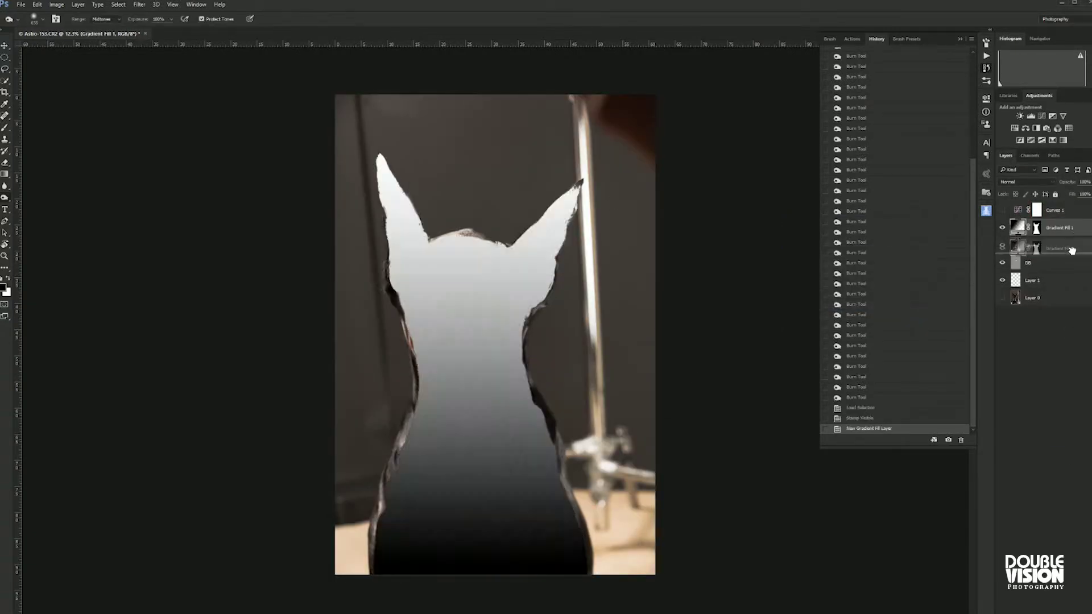
{"action": "left_click_drag", "start_coordinate": [1038, 227], "coordinate": [1038, 253]}
{"action": "left_click", "coordinate": [1032, 227]}
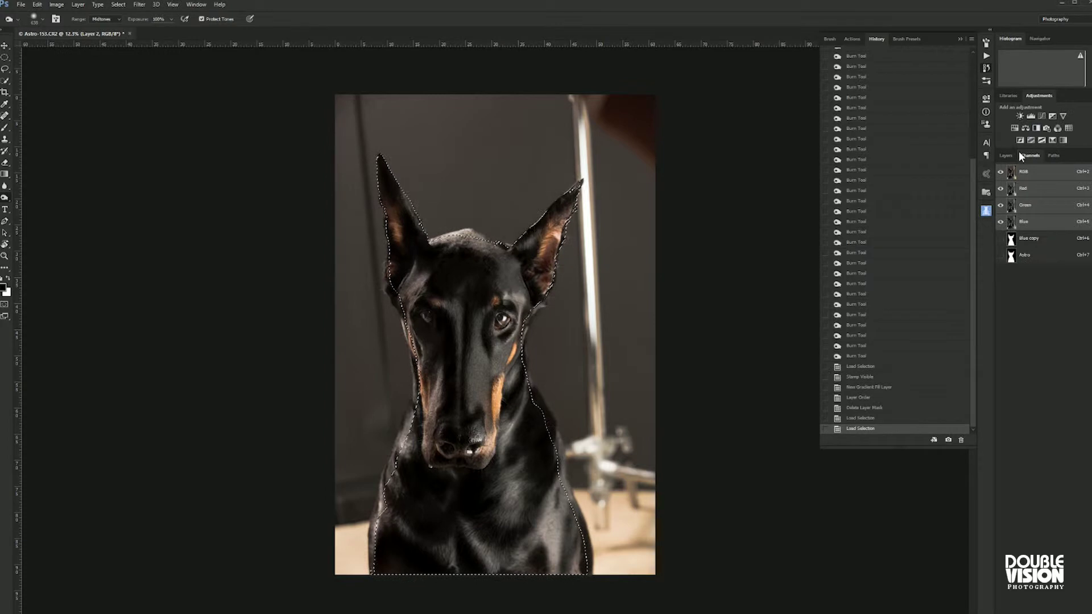
{"action": "left_click", "coordinate": [1005, 155]}
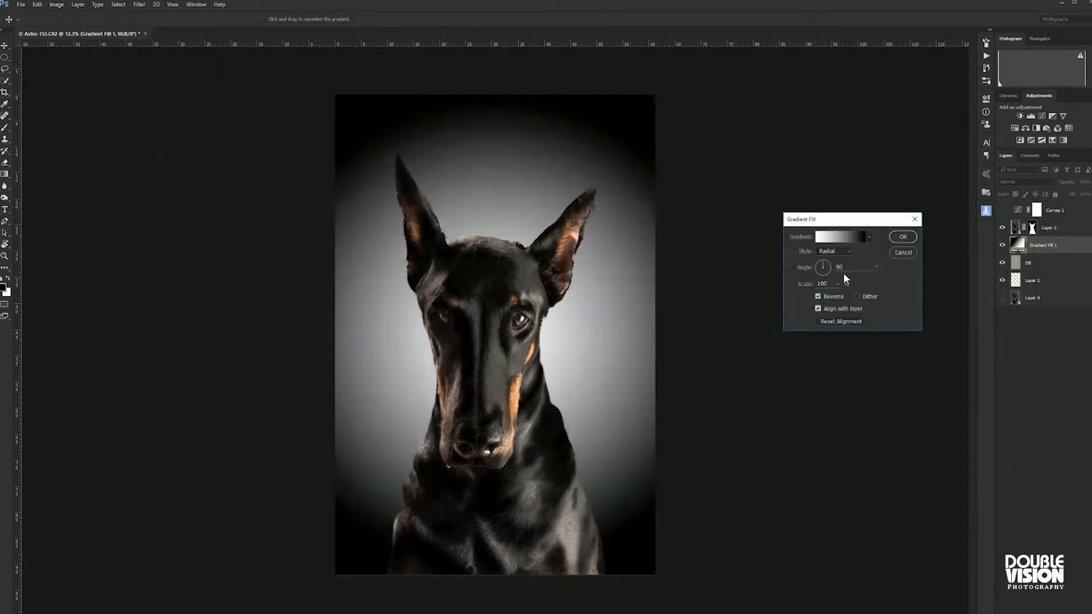
Resize the radial gradient and set its colour stop to a warm red-brown backdrop tone
{"action": "left_click_drag", "start_coordinate": [838, 292], "coordinate": [852, 281]}
{"action": "left_click", "coordinate": [841, 237]}
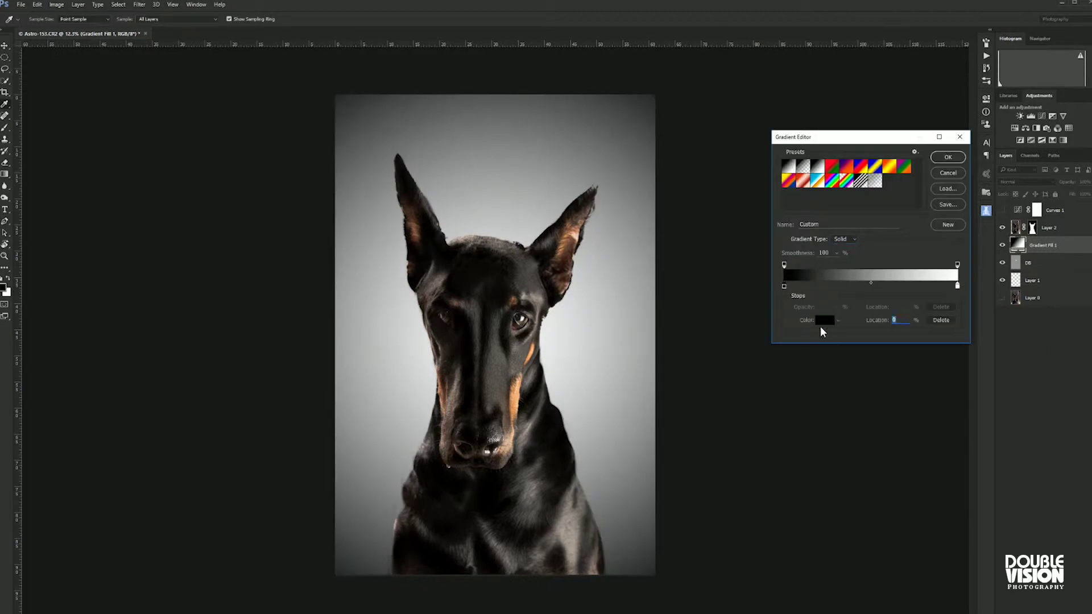
{"action": "left_click", "coordinate": [825, 320]}
{"action": "left_click", "coordinate": [984, 381]}
{"action": "double_click", "coordinate": [956, 286]}
{"action": "left_click_drag", "start_coordinate": [903, 443], "coordinate": [903, 491]}
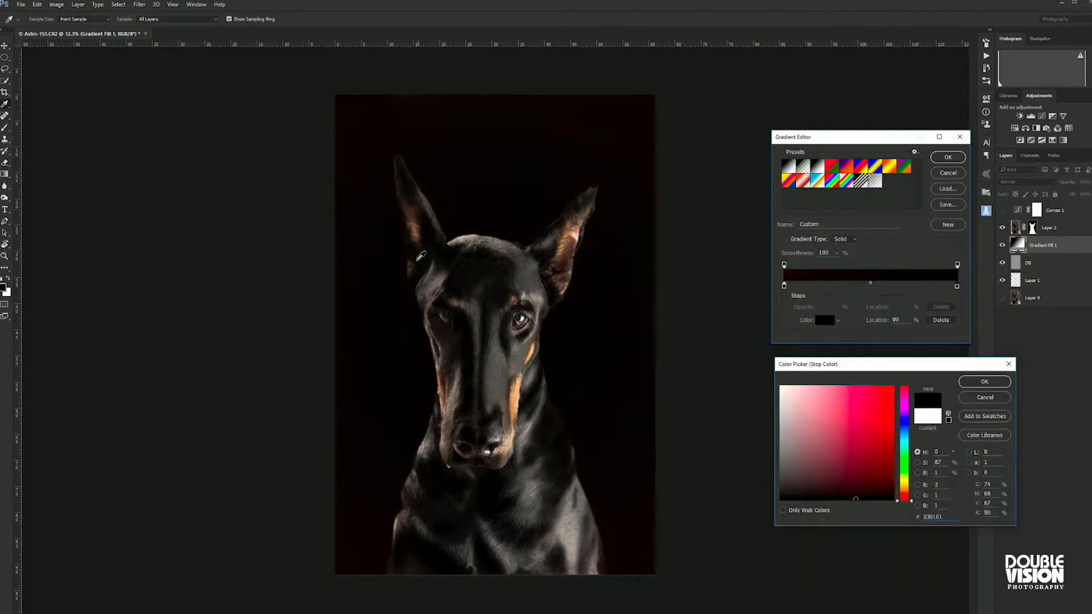
{"action": "left_click_drag", "start_coordinate": [816, 477], "coordinate": [796, 464]}
{"action": "left_click", "coordinate": [985, 381]}
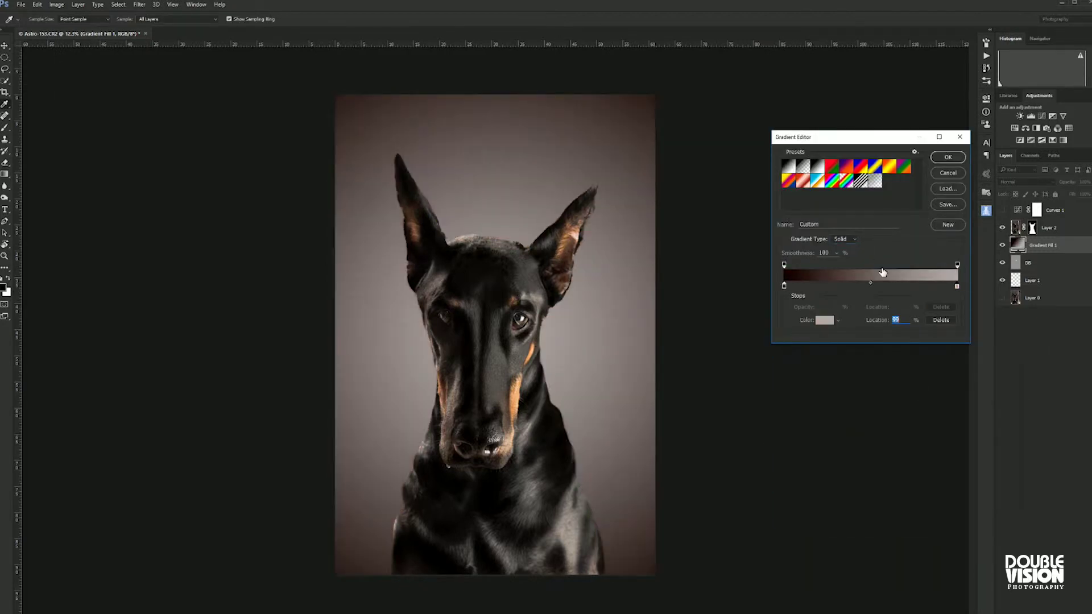
{"action": "left_click", "coordinate": [948, 157]}
{"action": "left_click", "coordinate": [904, 238]}
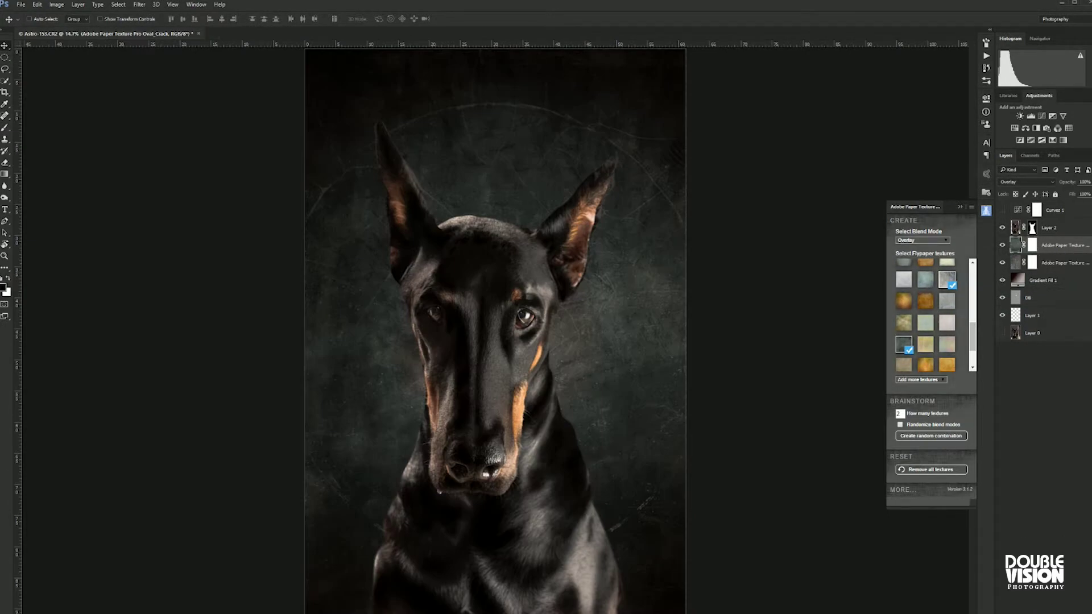
Lower the paper texture to 67% opacity, add Hue/Saturation, and hide Gradient Fill 1
{"action": "left_click_drag", "start_coordinate": [1087, 181], "coordinate": [1074, 195]}
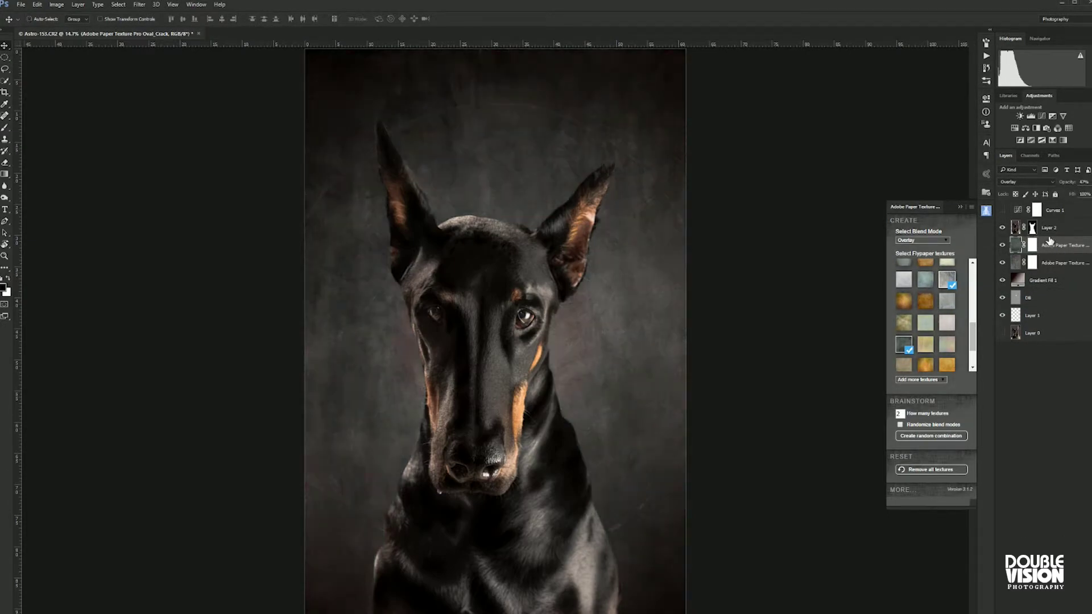
{"action": "left_click", "coordinate": [78, 4]}
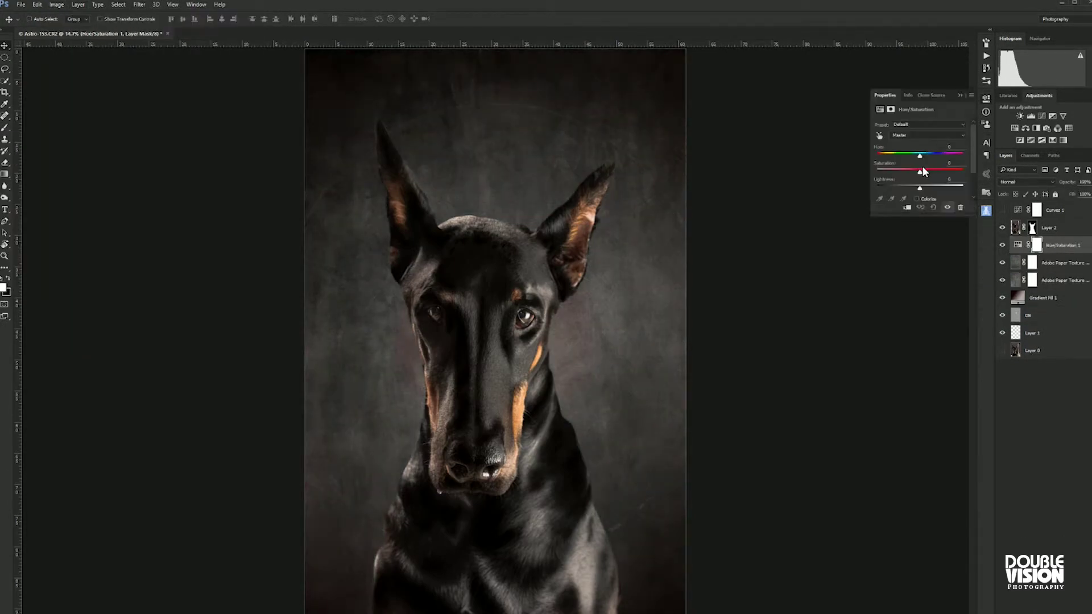
{"action": "left_click", "coordinate": [1062, 263]}
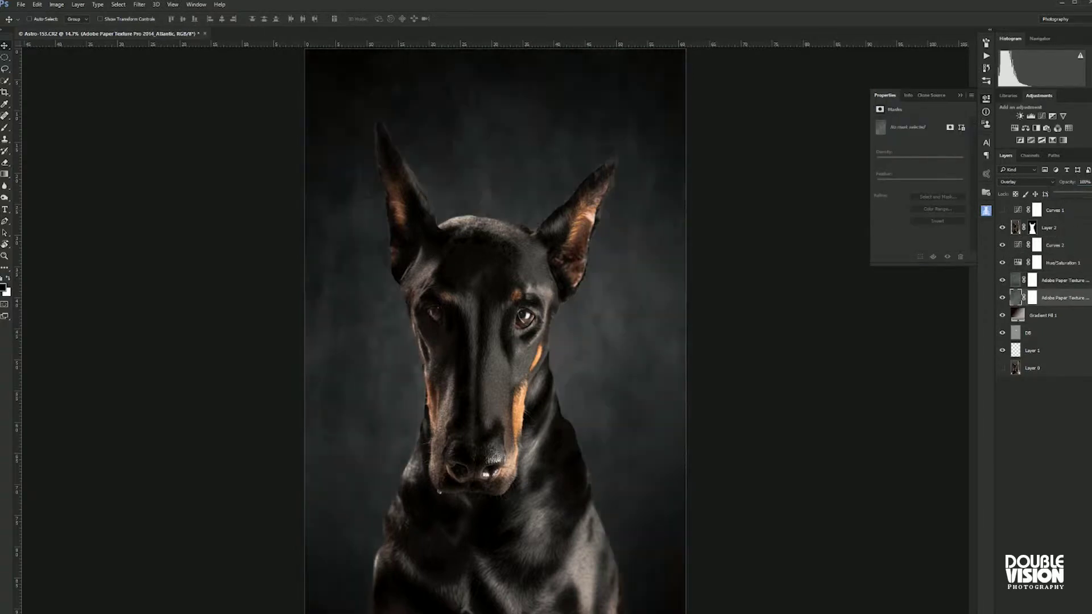
{"action": "left_click", "coordinate": [1002, 315]}
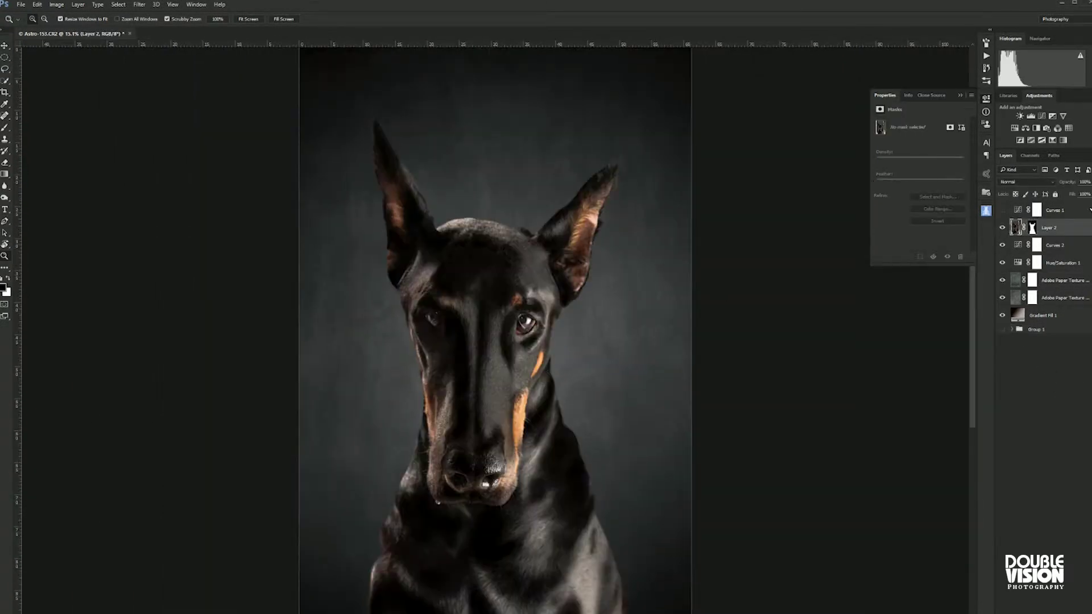
Delete the leftover Layer 3 while checking the backdrop under the dog layer
{"action": "left_click", "coordinate": [1002, 228]}
{"action": "left_click", "coordinate": [1061, 247]}
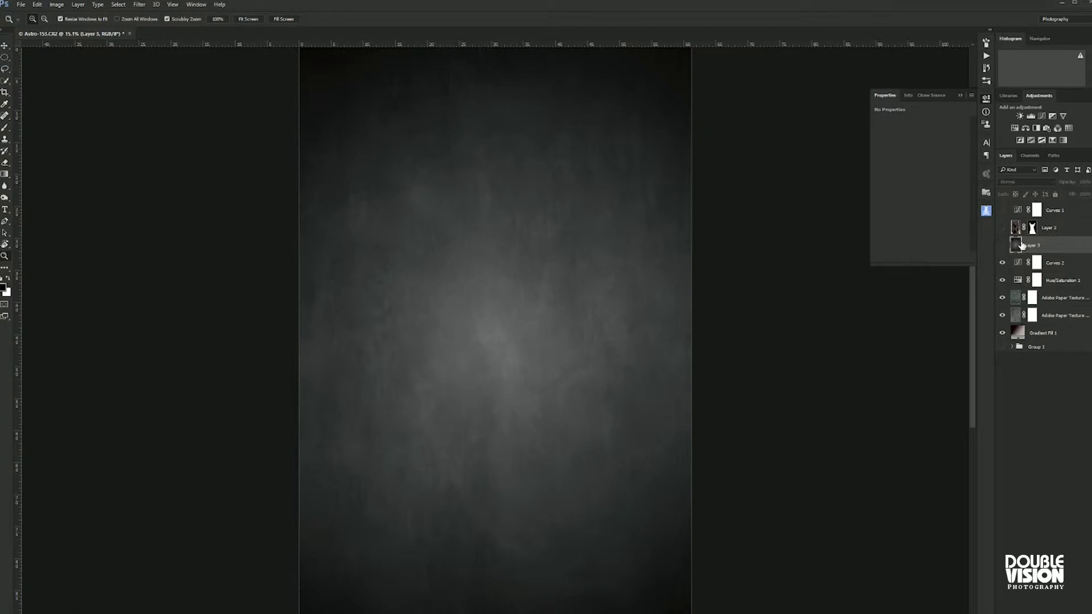
{"action": "key", "text": "Delete"}
{"action": "left_click", "coordinate": [1002, 227]}
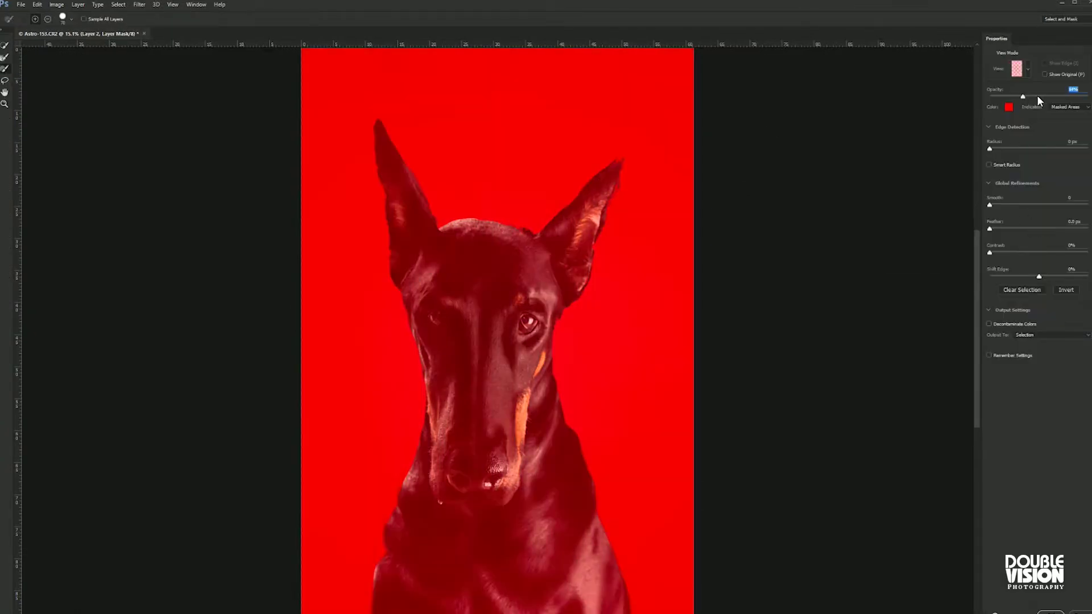
Refine the dog mask edge to a 5 px radius with the red preview off
{"action": "left_click_drag", "start_coordinate": [1022, 96], "coordinate": [978, 94]}
{"action": "left_click_drag", "start_coordinate": [990, 149], "coordinate": [1016, 149]}
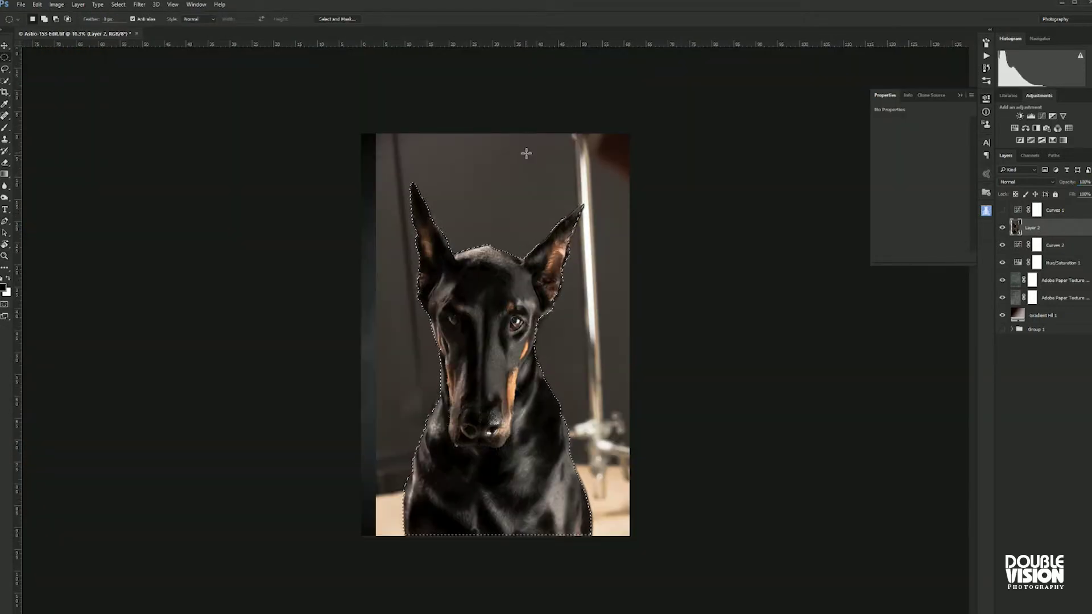
{"action": "left_click_drag", "start_coordinate": [526, 153], "coordinate": [548, 190]}
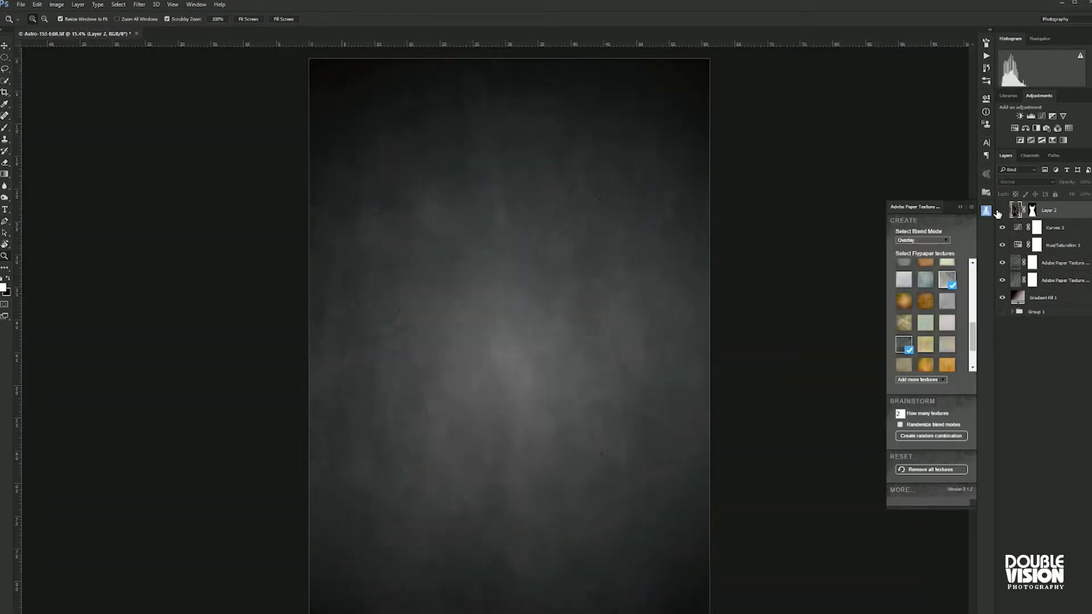
Create a new layer named Ears from the dog and refine its selection edge
{"action": "key", "text": "ctrl+alt+j"}
{"action": "type", "text": "Ears"}
{"action": "key", "text": "Return"}
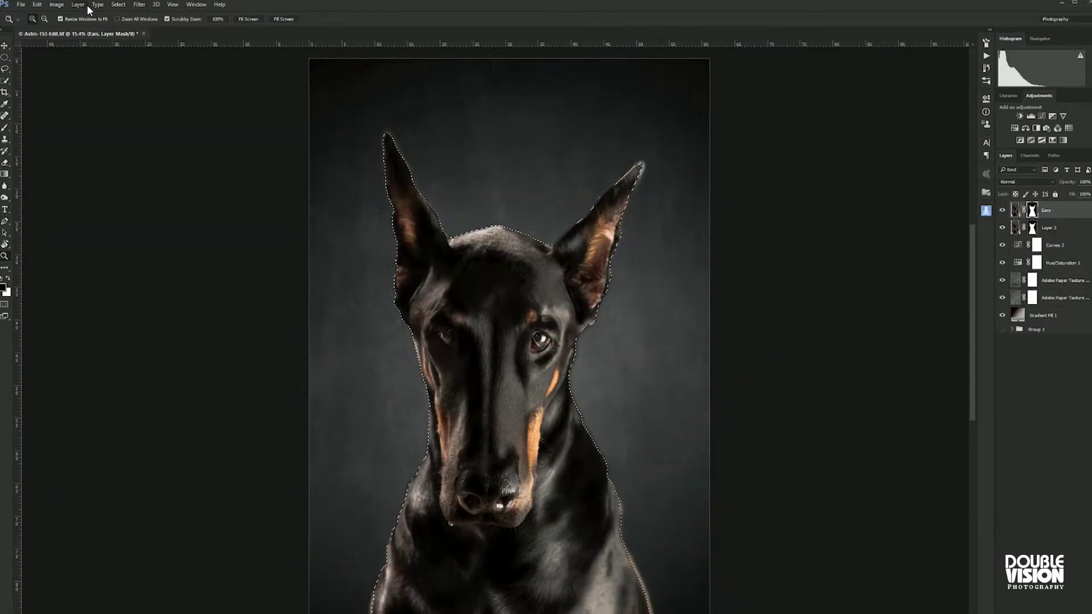
{"action": "left_click", "coordinate": [105, 6]}
{"action": "left_click", "coordinate": [77, 149]}
{"action": "key", "text": "Return"}
{"action": "left_click_drag", "start_coordinate": [408, 187], "coordinate": [451, 223]}
{"action": "left_click", "coordinate": [118, 5]}
{"action": "key", "text": "Escape"}
{"action": "key", "text": "ctrl+0"}
{"action": "key", "text": "Return"}
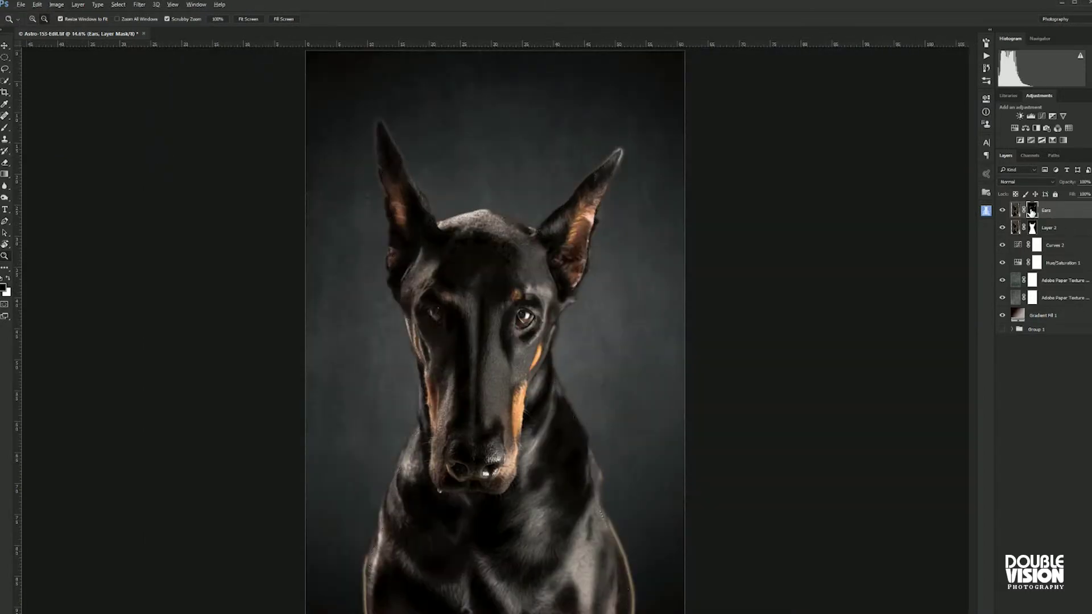
Check the Ears mask overlay and lower the Ears layer opacity to 79%
{"action": "key", "text": "backslash"}
{"action": "key", "text": "backslash"}
{"action": "key", "text": "b"}
{"action": "left_click_drag", "start_coordinate": [1088, 183], "coordinate": [1088, 195]}
{"action": "key", "text": "backslash"}
{"action": "key", "text": "backslash"}
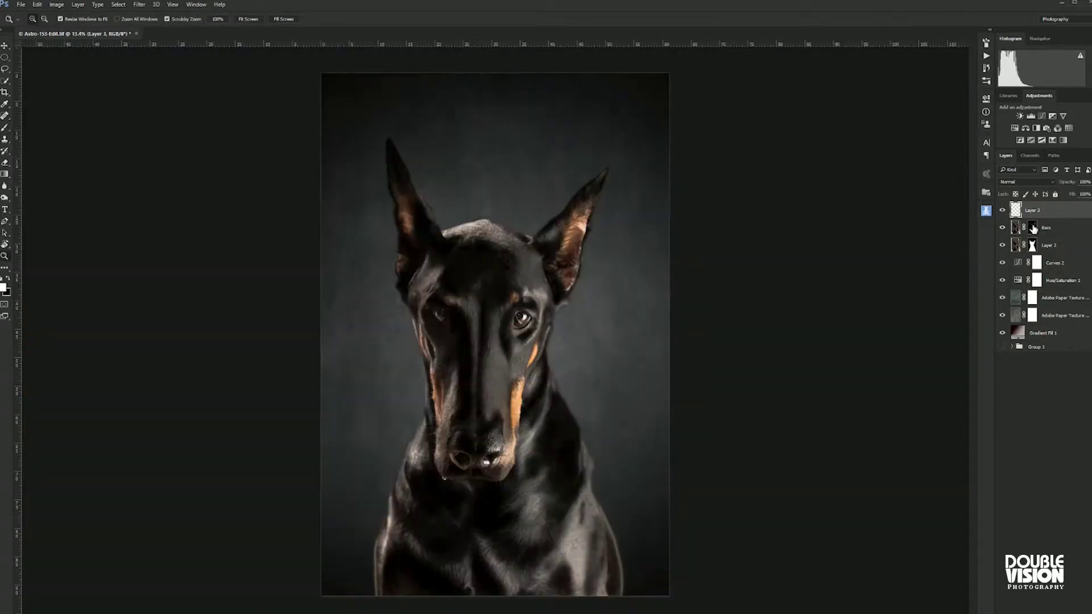
{"action": "left_click", "coordinate": [1033, 228]}
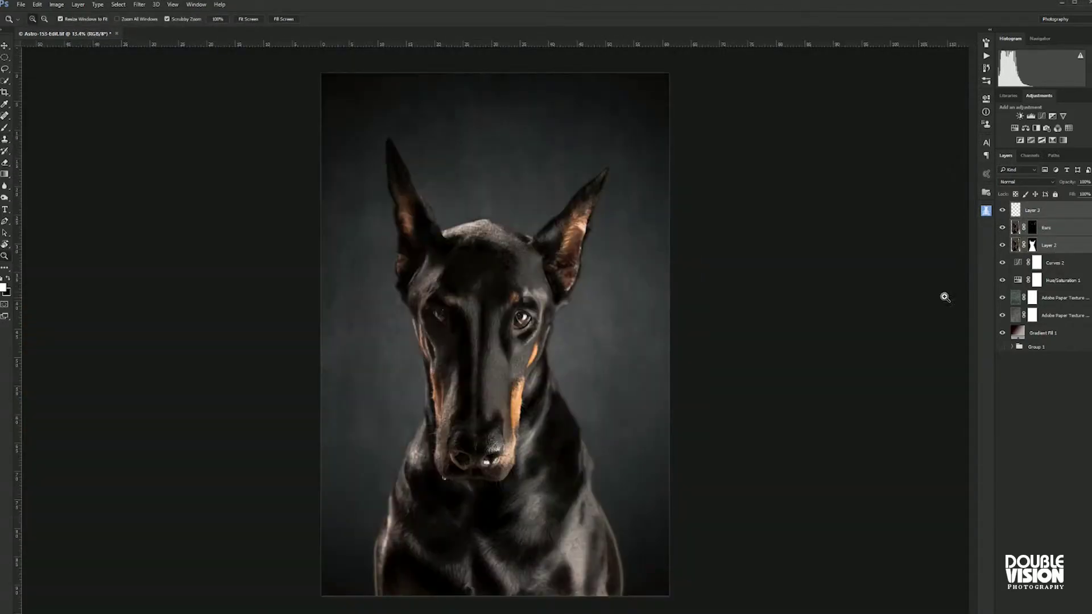
{"action": "key", "text": "ctrl+0"}
Duplicate Ears as Ears copy in Multiply at 68% and paint its mask around the ears
{"action": "key", "text": "ctrl+j"}
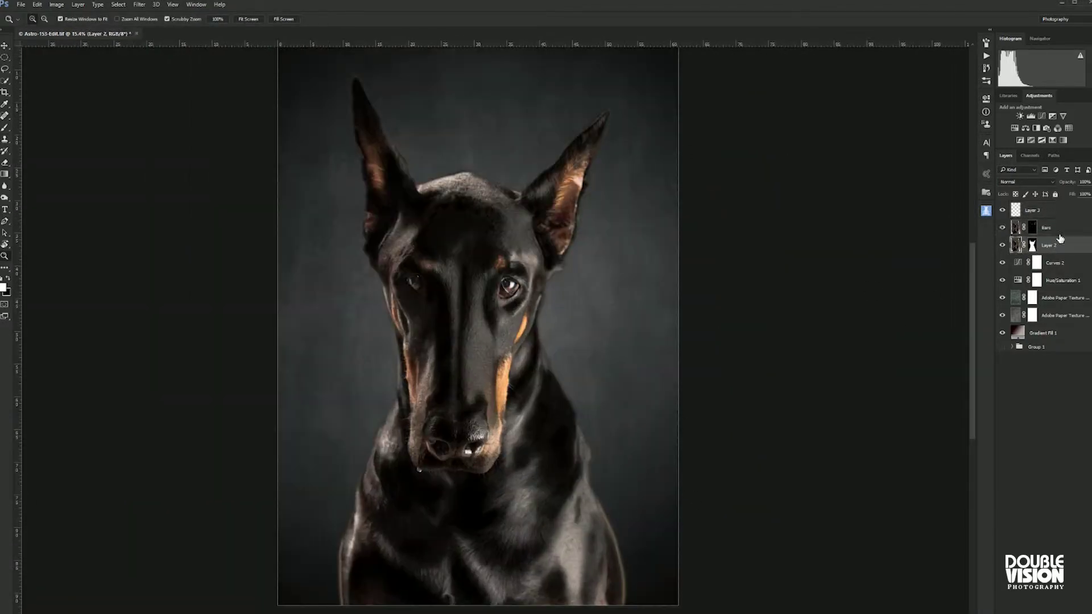
{"action": "key", "text": "shift+alt+m"}
{"action": "left_click_drag", "start_coordinate": [1075, 197], "coordinate": [1068, 198]}
{"action": "key", "text": "b"}
{"action": "key", "text": "backslash"}
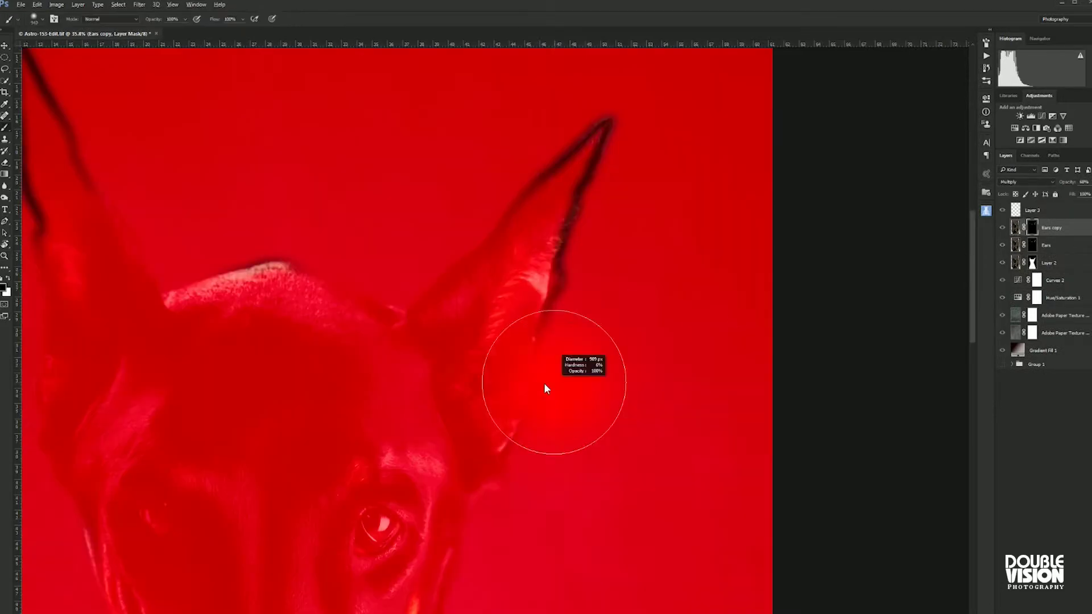
{"action": "key", "text": "backslash"}
{"action": "key", "text": "backslash"}
{"action": "key", "text": "backslash"}
{"action": "left_click_drag", "start_coordinate": [362, 247], "coordinate": [630, 228]}
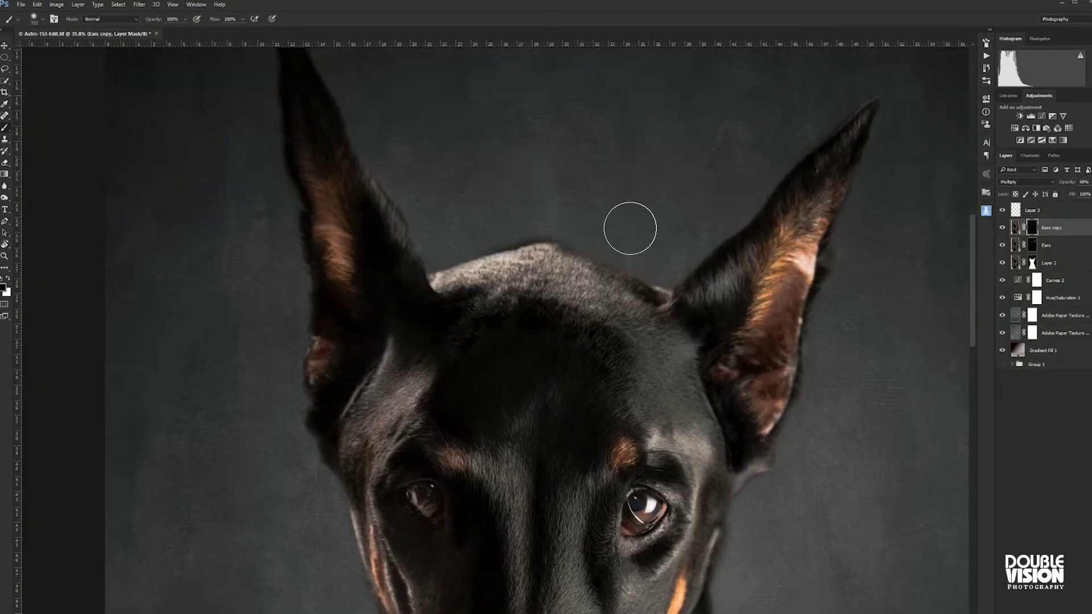
Select Layer 3 and ready the Clone Stamp to retouch the ear tips
{"action": "left_click", "coordinate": [1032, 210]}
{"action": "scroll", "coordinate": [692, 361], "scroll_direction": "up", "scroll_amount": 3}
{"action": "scroll", "coordinate": [692, 360], "scroll_direction": "up", "scroll_amount": 4}
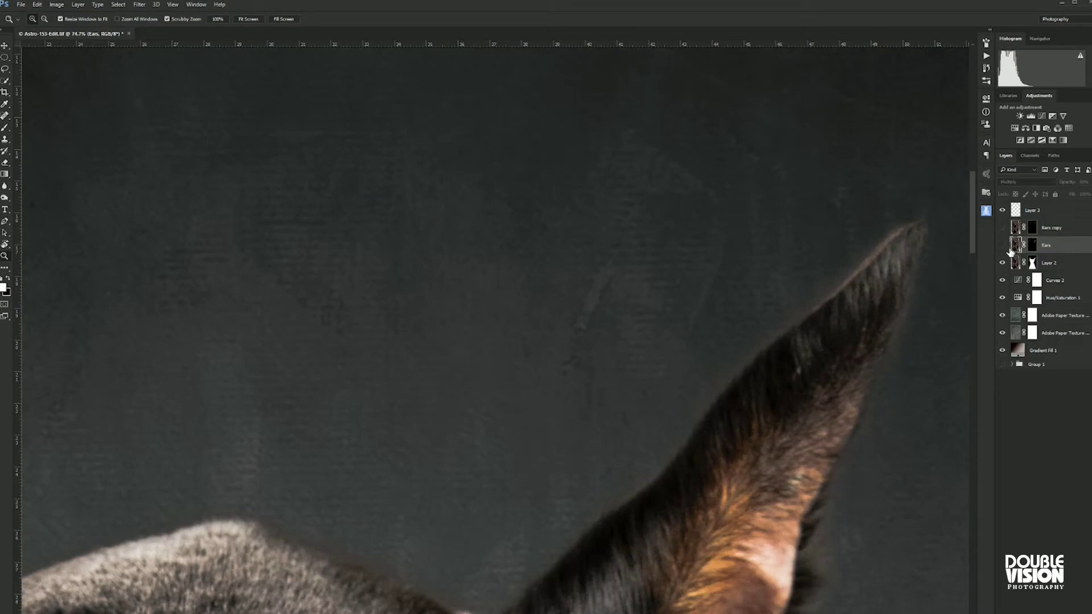
{"action": "key", "text": "s"}
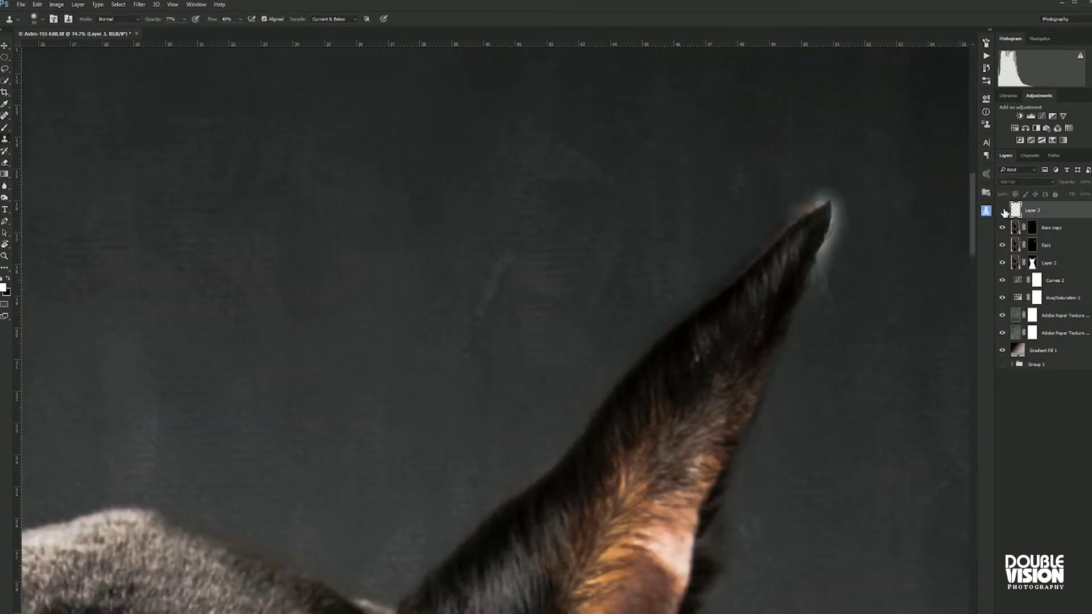
{"action": "key", "text": "z"}
{"action": "scroll", "coordinate": [691, 378], "scroll_direction": "down", "scroll_amount": 5}
Add a Gradient Fill layer fading from black to transparent
{"action": "left_click", "coordinate": [1047, 608]}
{"action": "left_click", "coordinate": [1063, 439]}
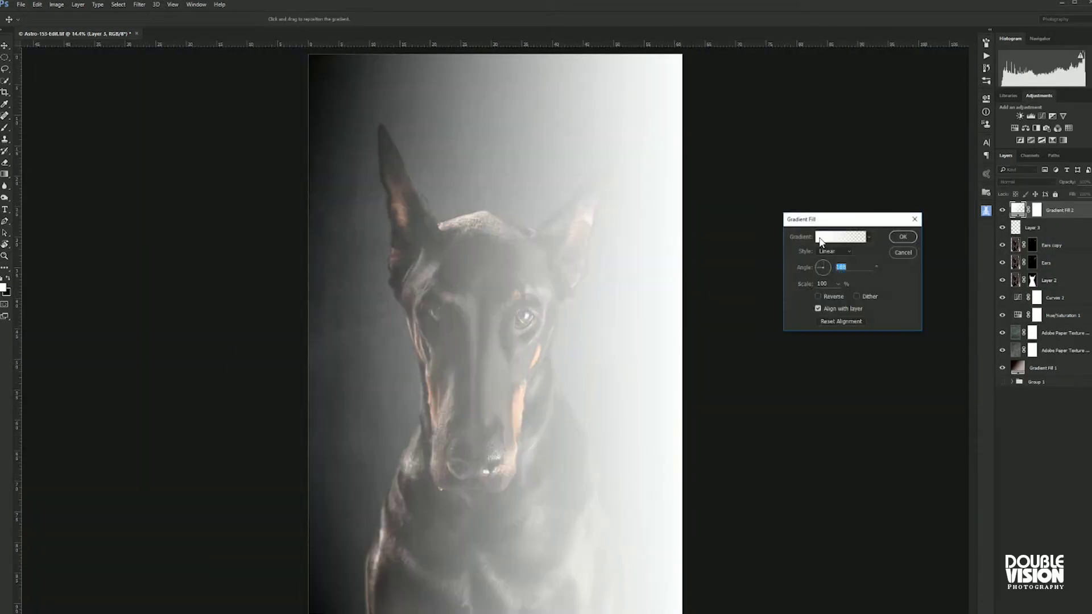
{"action": "left_click", "coordinate": [835, 236]}
{"action": "left_click_drag", "start_coordinate": [782, 285], "coordinate": [871, 319]}
{"action": "key", "text": "Return"}
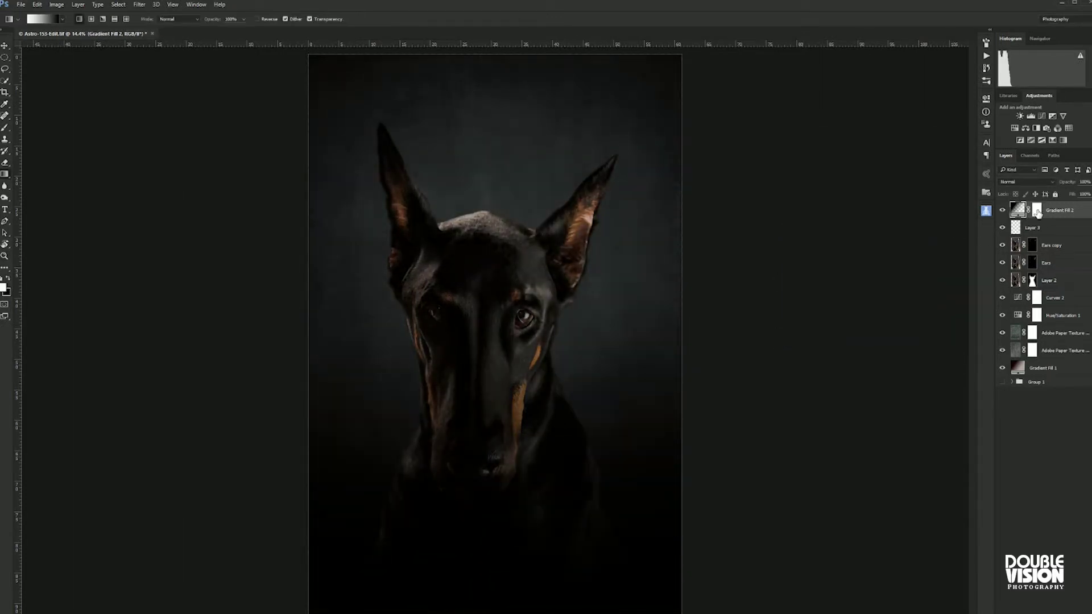
Paint the Gradient Fill 2 mask with a ~3257 px brush to shape the vignette
{"action": "left_click", "coordinate": [1036, 210]}
{"action": "key", "text": "b"}
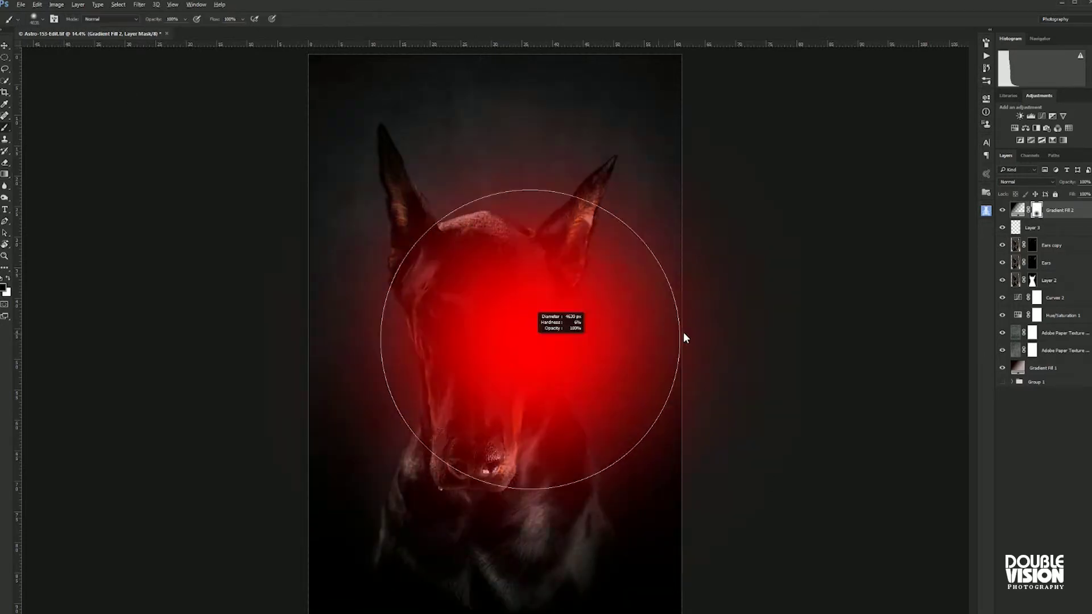
{"action": "left_click", "coordinate": [522, 244]}
{"action": "key", "text": "backslash"}
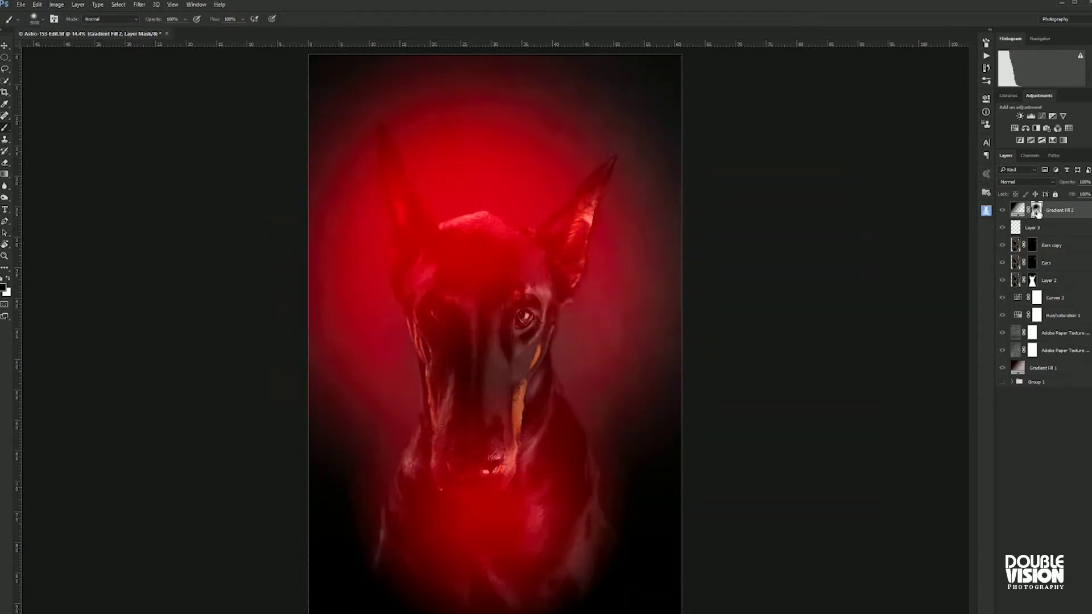
{"action": "key", "text": "backslash"}
{"action": "left_click_drag", "start_coordinate": [488, 287], "coordinate": [490, 293]}
{"action": "left_click_drag", "start_coordinate": [639, 378], "coordinate": [631, 379]}
{"action": "left_click_drag", "start_coordinate": [343, 384], "coordinate": [749, 239]}
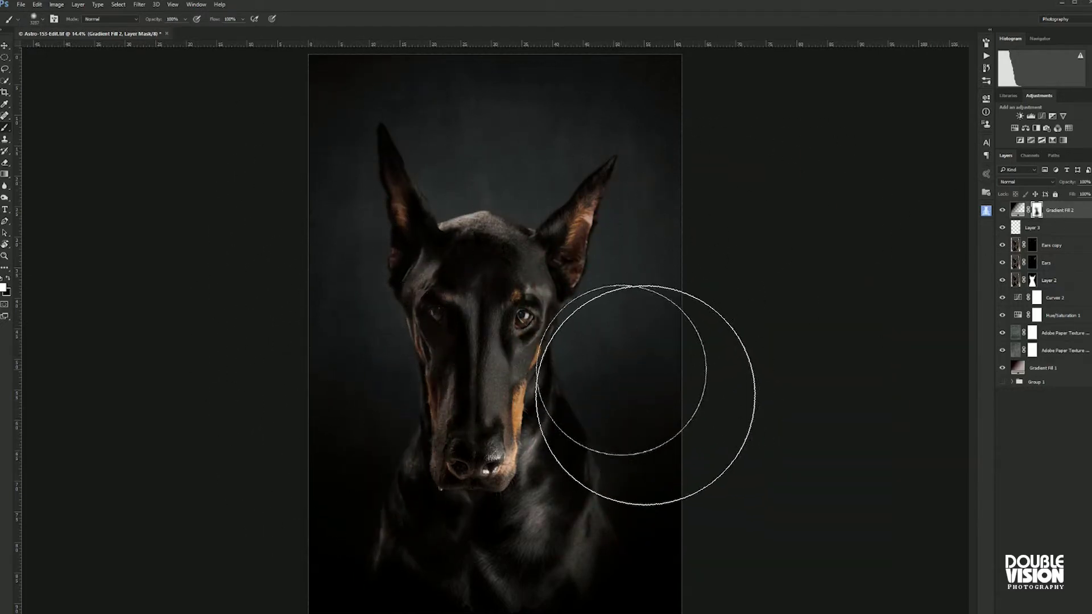
Paint the mask with a smaller brush to keep the chest and neck bright
{"action": "key", "text": "x"}
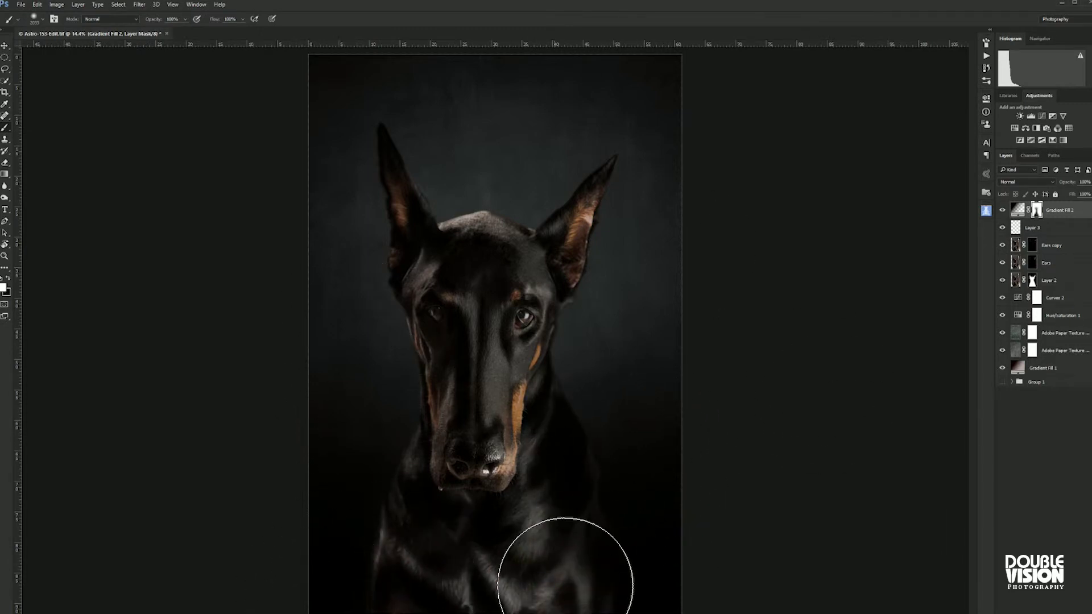
{"action": "key", "text": "x"}
{"action": "key", "text": "bracketleft"}
{"action": "left_click_drag", "start_coordinate": [561, 585], "coordinate": [498, 546]}
Group the layers into Group 2, stamp a merged copy, and load Color Efex Pro 4
{"action": "left_click", "coordinate": [1042, 368], "text": "shift"}
{"action": "key", "text": "ctrl+g"}
{"action": "key", "text": "ctrl+alt+shift+e"}
{"action": "left_click", "coordinate": [139, 4]}
{"action": "left_click", "coordinate": [50, 201]}
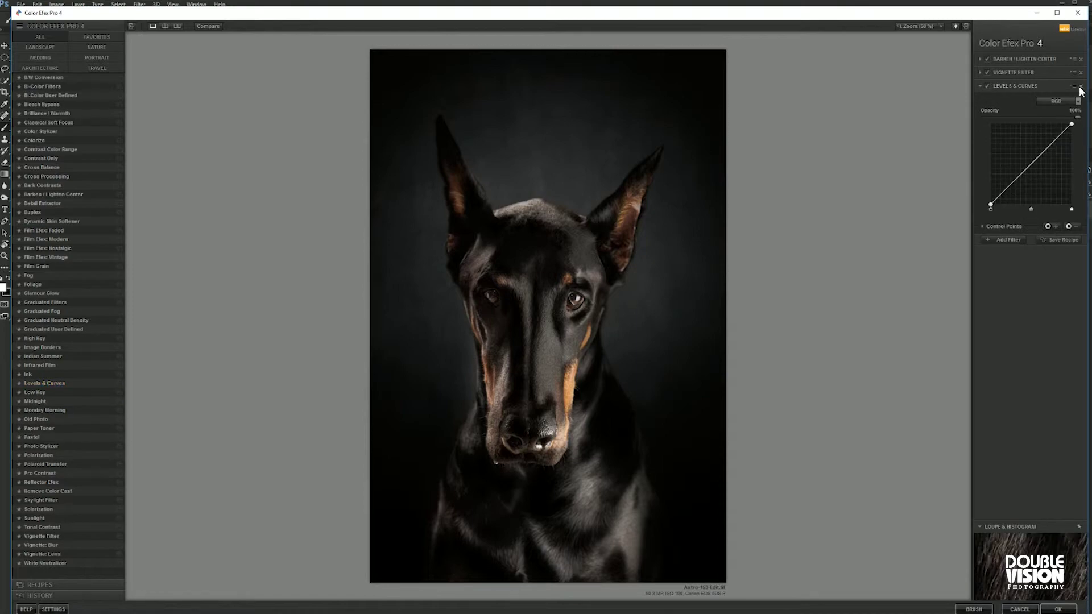
Add the Film Efex: Modern filter with the Fujichrome Astia 100F film type
{"action": "left_click", "coordinate": [46, 221]}
{"action": "left_click", "coordinate": [1027, 103]}
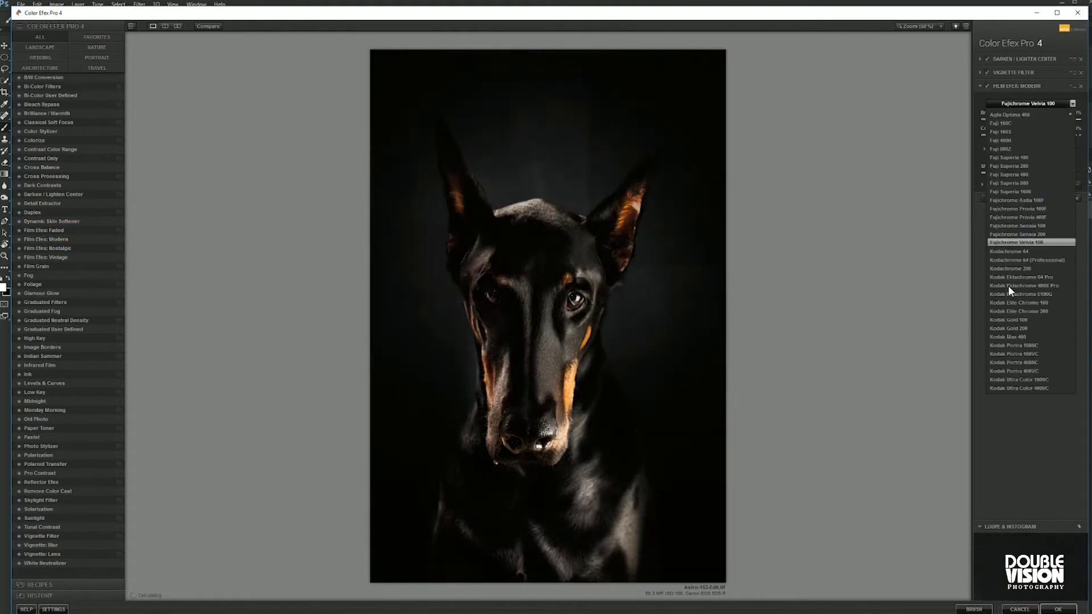
{"action": "left_click", "coordinate": [1023, 200]}
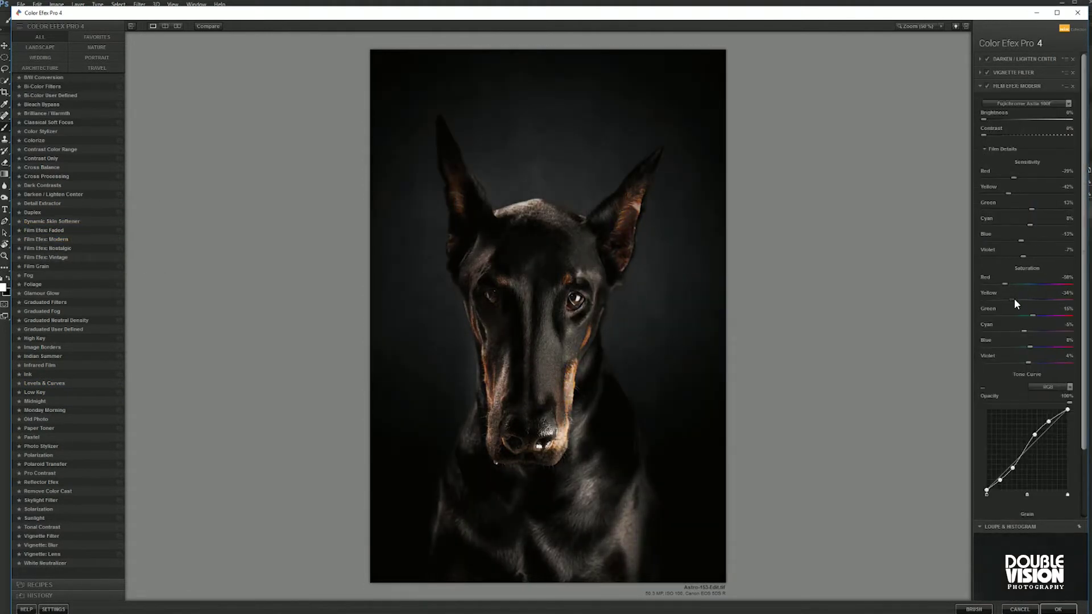
{"action": "scroll", "coordinate": [1023, 256], "scroll_direction": "down", "scroll_amount": 3}
{"action": "scroll", "coordinate": [1033, 294], "scroll_direction": "down", "scroll_amount": 1}
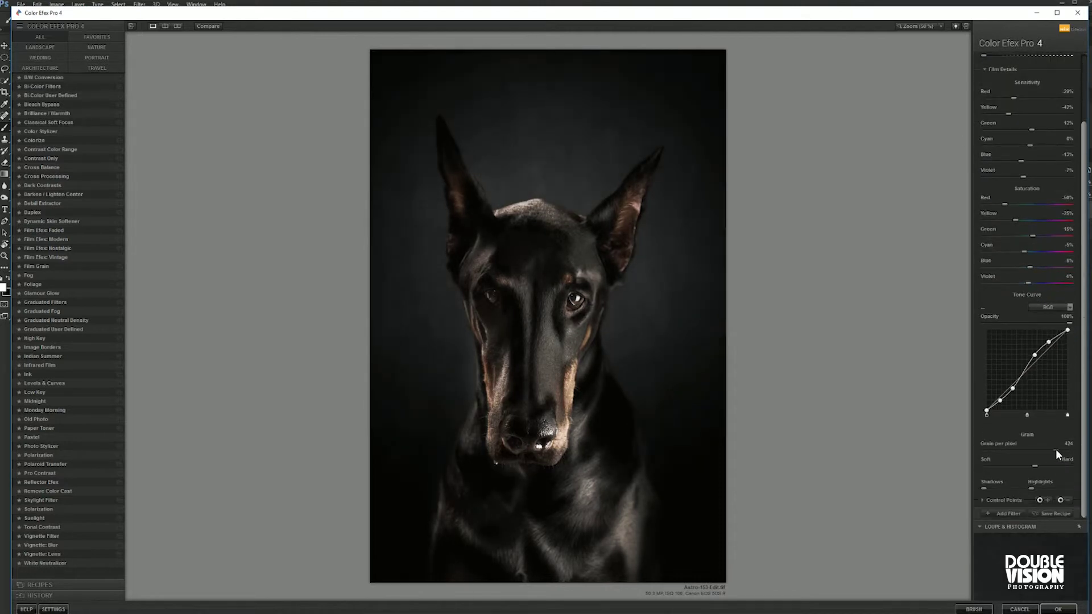
Reshape the tone curve to lift the shadows, then switch it to the Red channel
{"action": "mouse_move", "coordinate": [1016, 382]}
{"action": "left_mouse_down"}
{"action": "mouse_move", "coordinate": [993, 408]}
{"action": "mouse_move", "coordinate": [1004, 399]}
{"action": "left_mouse_up"}
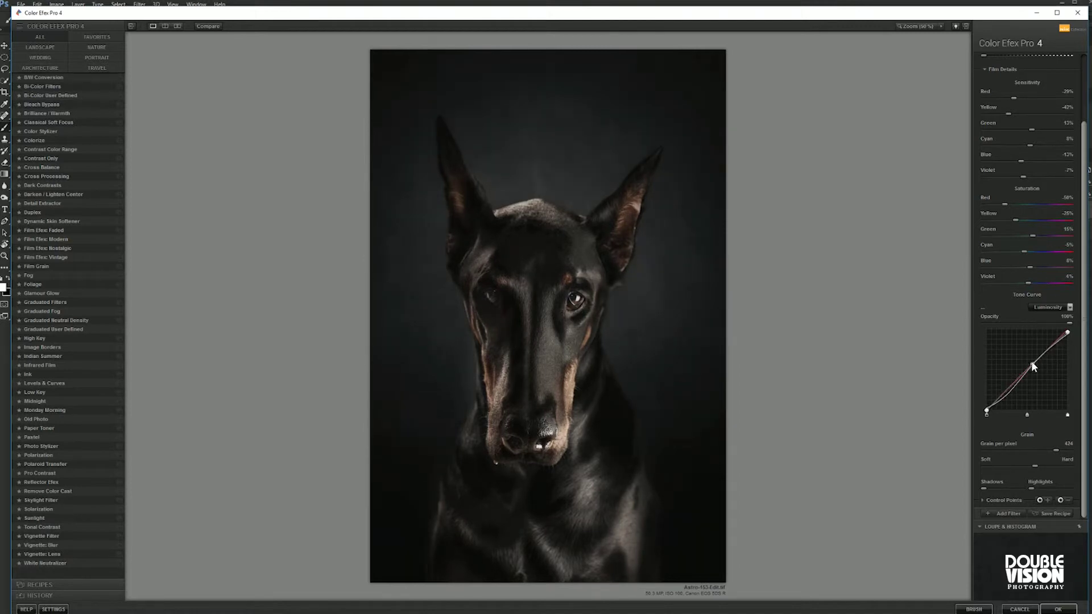
{"action": "left_click_drag", "start_coordinate": [1004, 399], "coordinate": [1005, 391]}
{"action": "left_click_drag", "start_coordinate": [1055, 450], "coordinate": [1044, 465]}
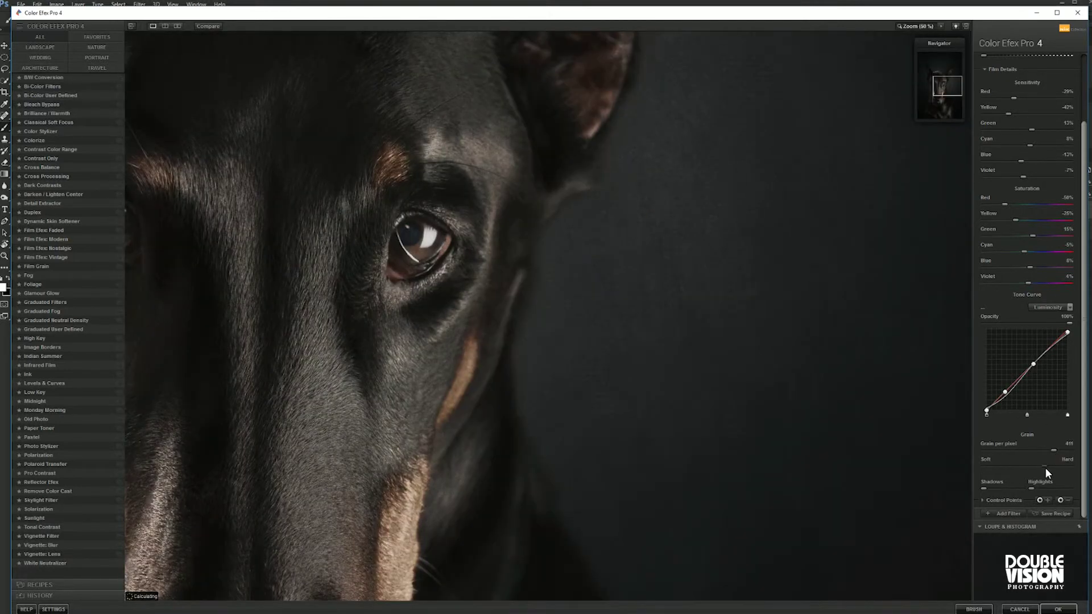
{"action": "left_click", "coordinate": [827, 427]}
{"action": "left_click", "coordinate": [1050, 307]}
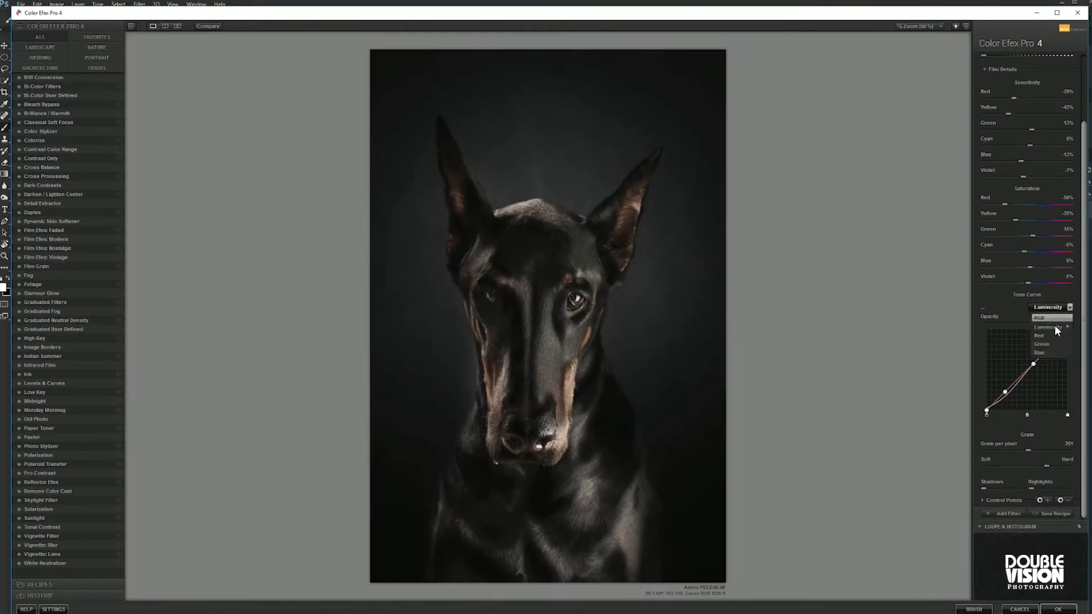
Try a saved custom recipe from the Recipes list
{"action": "left_click", "coordinate": [40, 584]}
{"action": "left_click", "coordinate": [28, 50]}
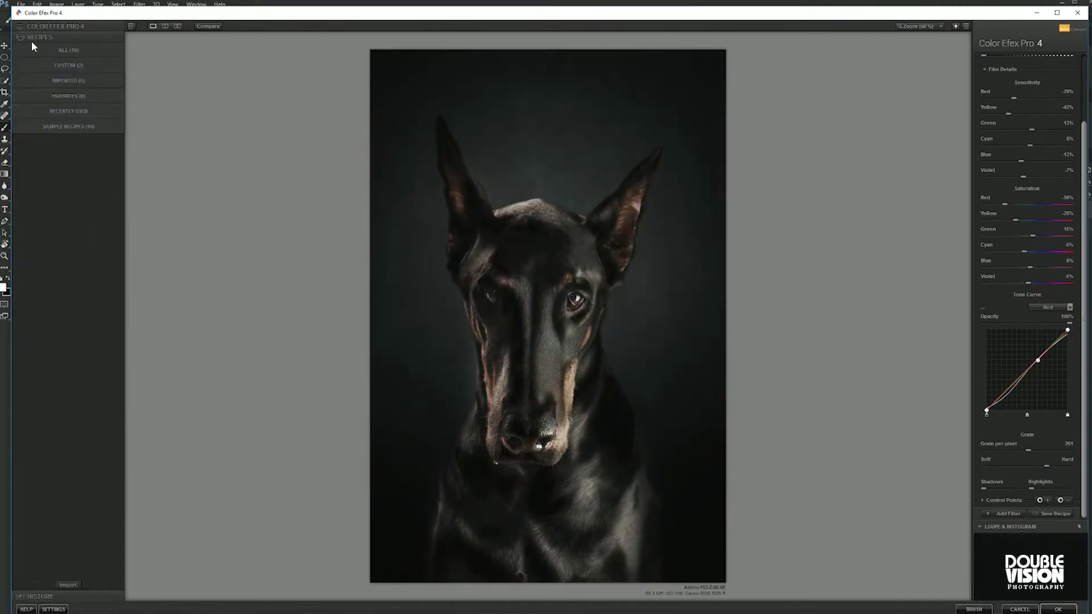
{"action": "left_click", "coordinate": [94, 98]}
{"action": "left_click", "coordinate": [38, 98]}
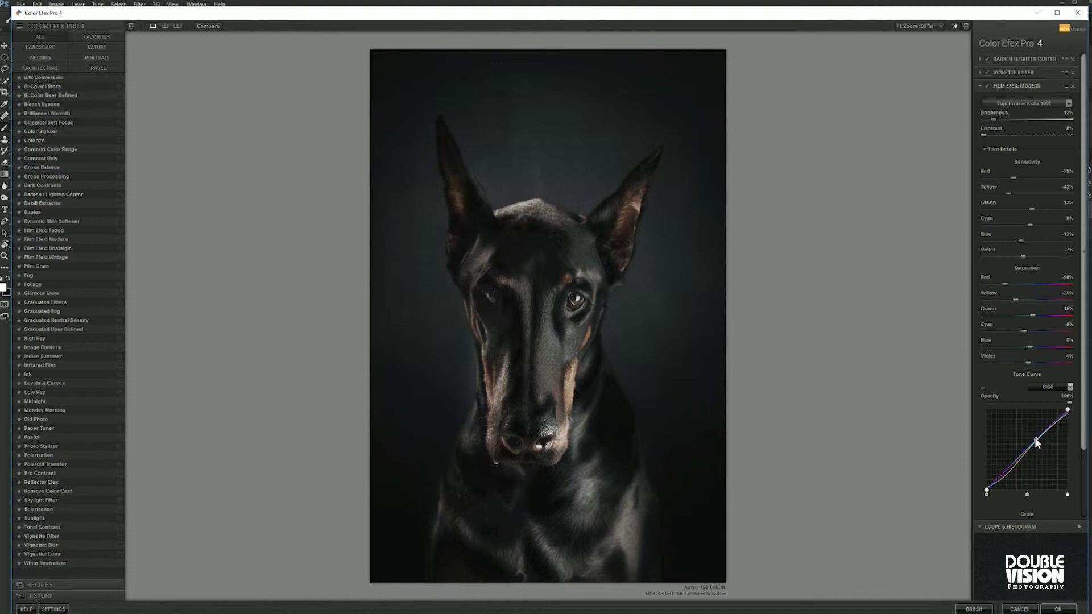
Lift the tone curve's highlight end and replace its middle point with a new one
{"action": "scroll", "coordinate": [1015, 348], "scroll_direction": "down", "scroll_amount": 2}
{"action": "left_click_drag", "start_coordinate": [1067, 342], "coordinate": [1067, 337]}
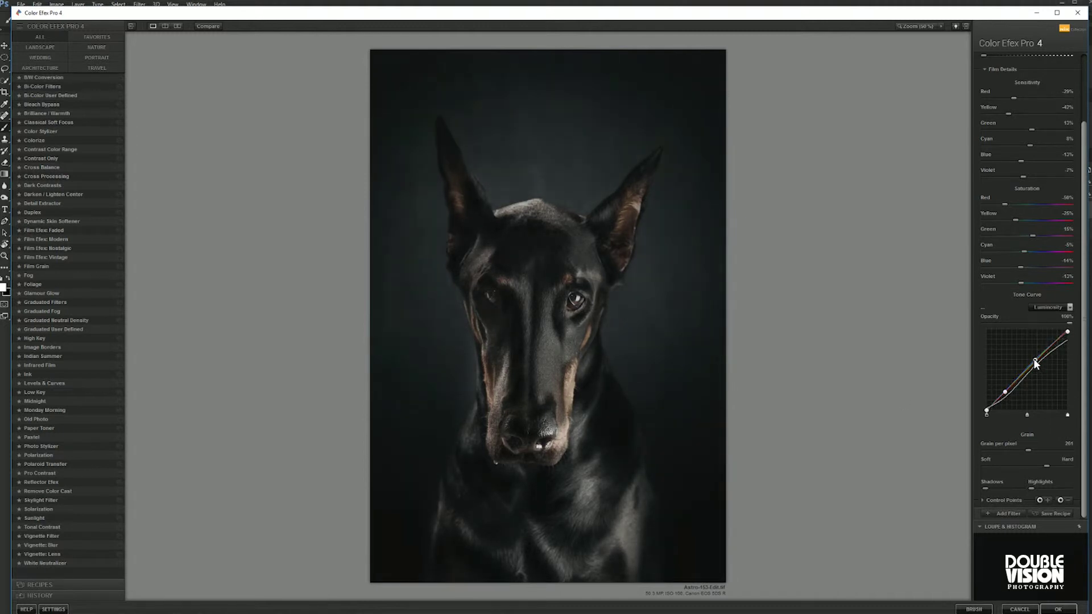
{"action": "left_click_drag", "start_coordinate": [1035, 364], "coordinate": [990, 413]}
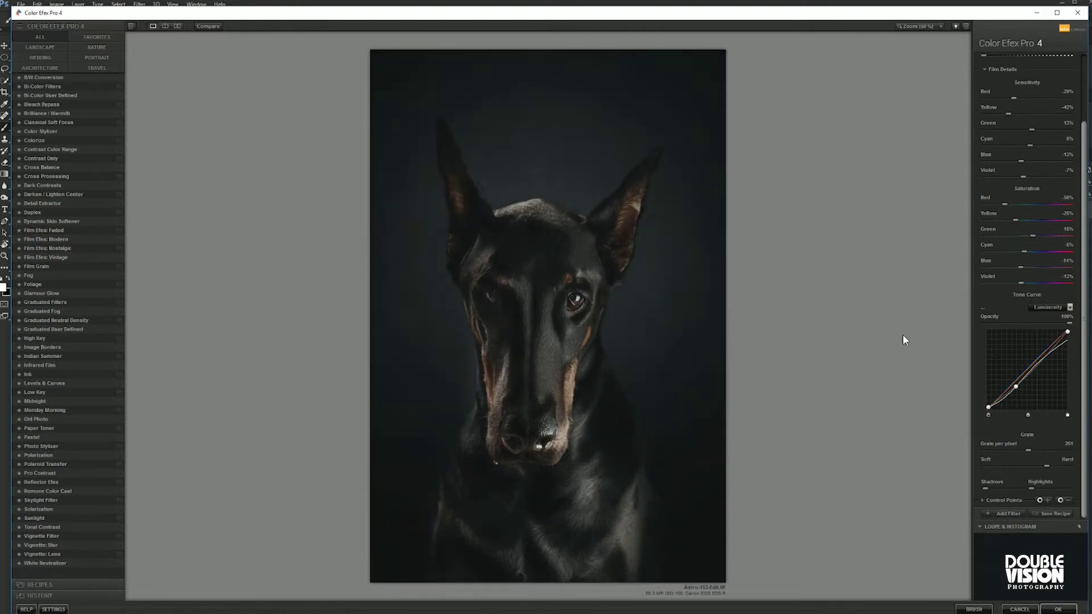
{"action": "left_click", "coordinate": [1016, 386]}
{"action": "scroll", "coordinate": [989, 100], "scroll_direction": "up", "scroll_amount": 3}
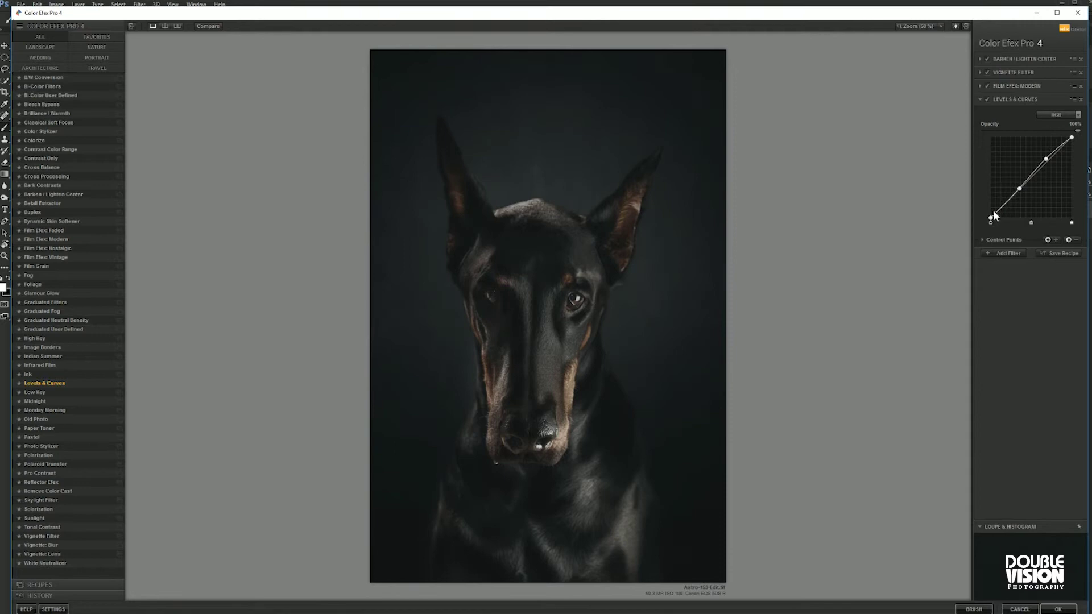
Add a Levels & Curves point and Dark Contrasts at -56% brightness, then apply the stack
{"action": "left_click", "coordinate": [1024, 180]}
{"action": "left_click", "coordinate": [41, 185]}
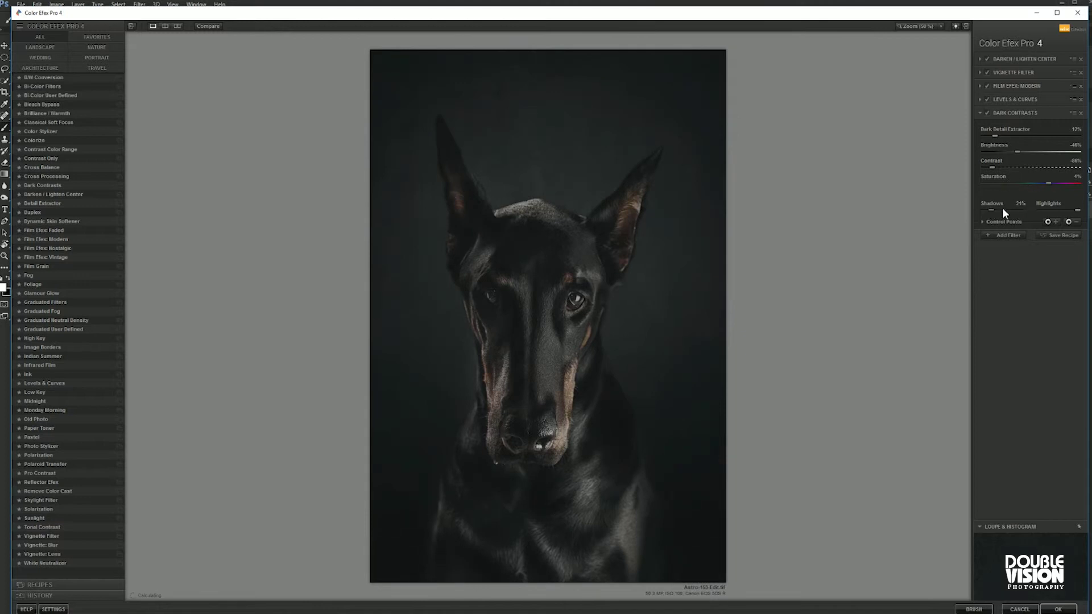
{"action": "left_click_drag", "start_coordinate": [1019, 149], "coordinate": [1014, 153]}
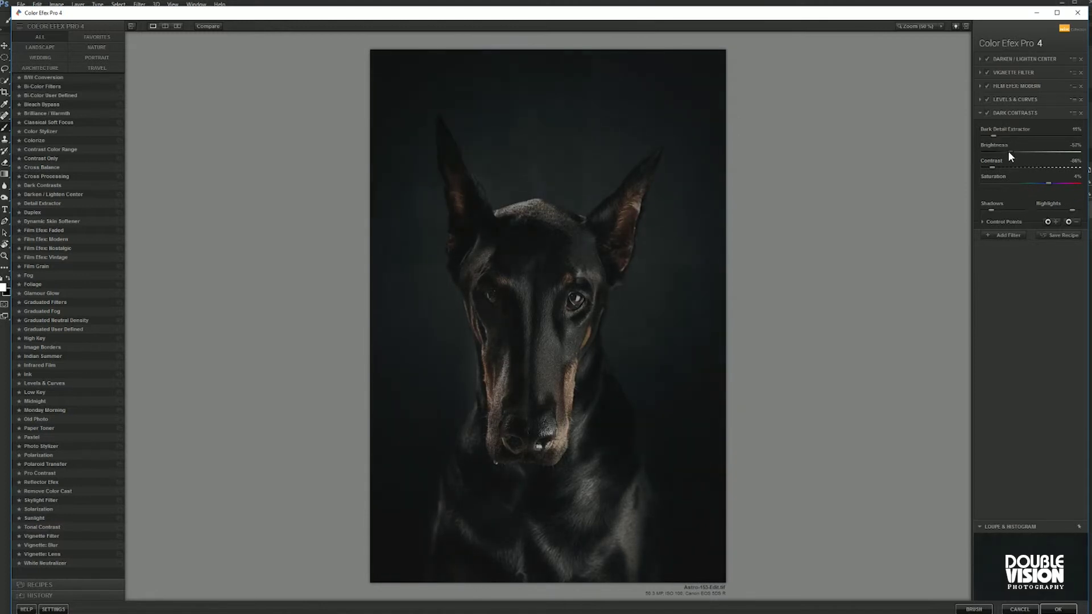
{"action": "left_click", "coordinate": [990, 135]}
{"action": "left_click", "coordinate": [1064, 608]}
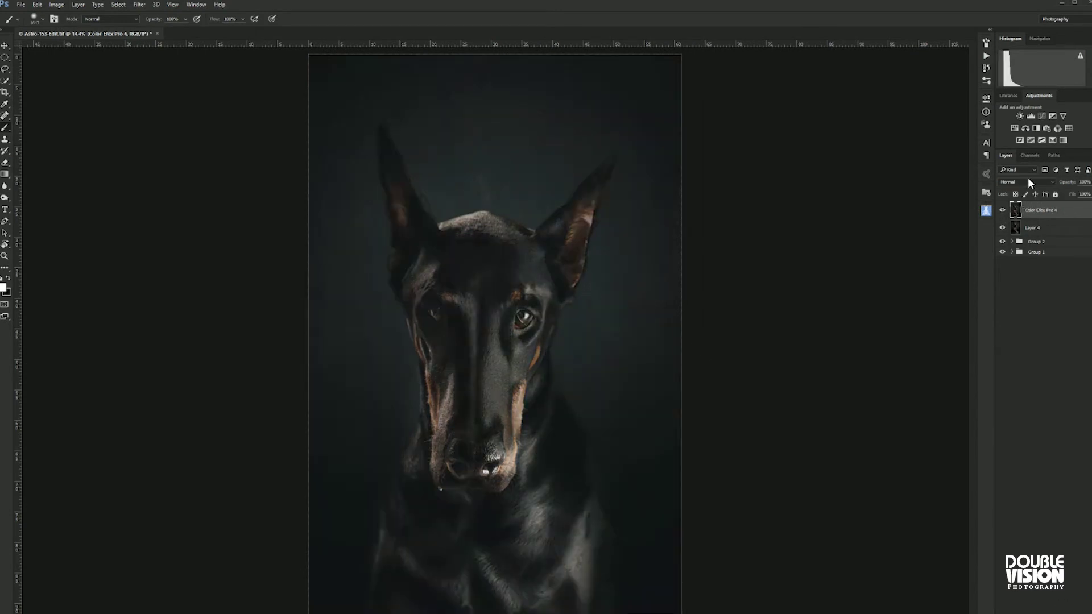
Add a Curves layer, hide Hue/Saturation 2, and set Color Efex Pro 4 opacity to 84%
{"action": "left_click", "coordinate": [1041, 116]}
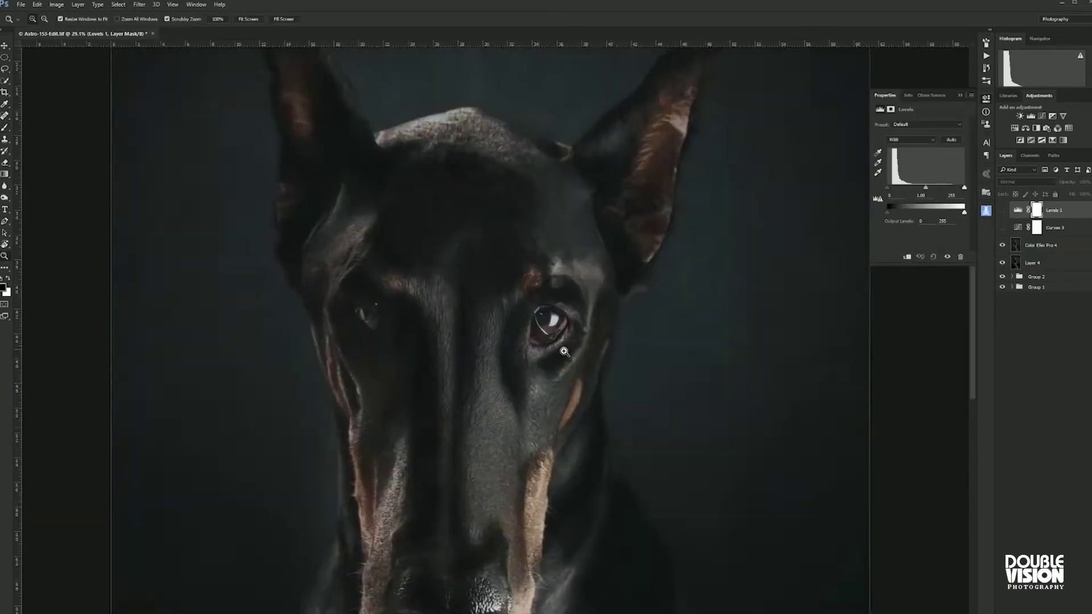
{"action": "left_click", "coordinate": [947, 256]}
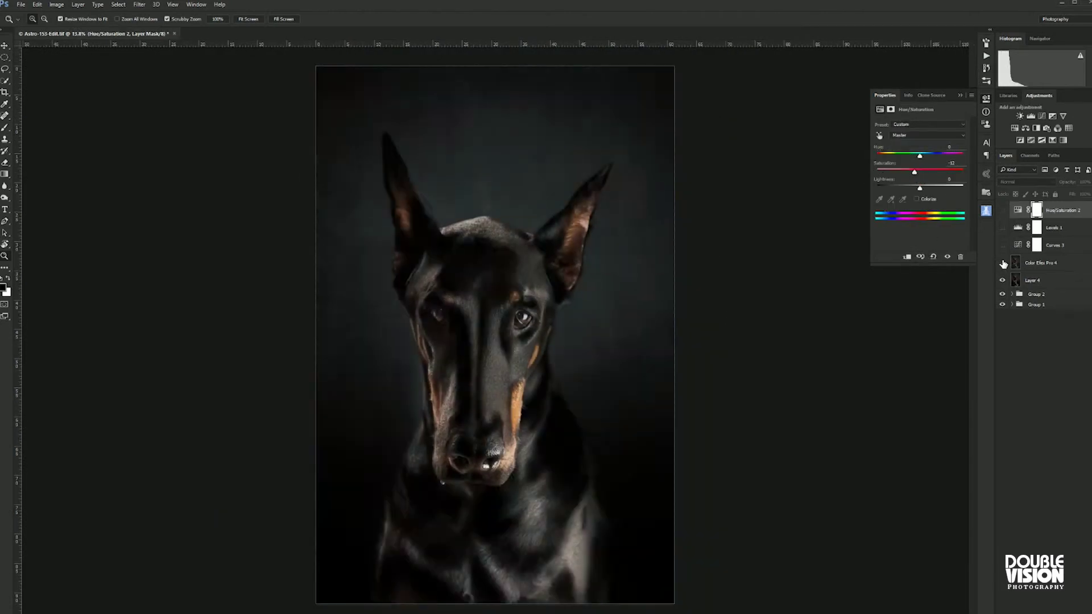
{"action": "left_click", "coordinate": [1040, 263]}
{"action": "left_click_drag", "start_coordinate": [1087, 194], "coordinate": [1082, 196]}
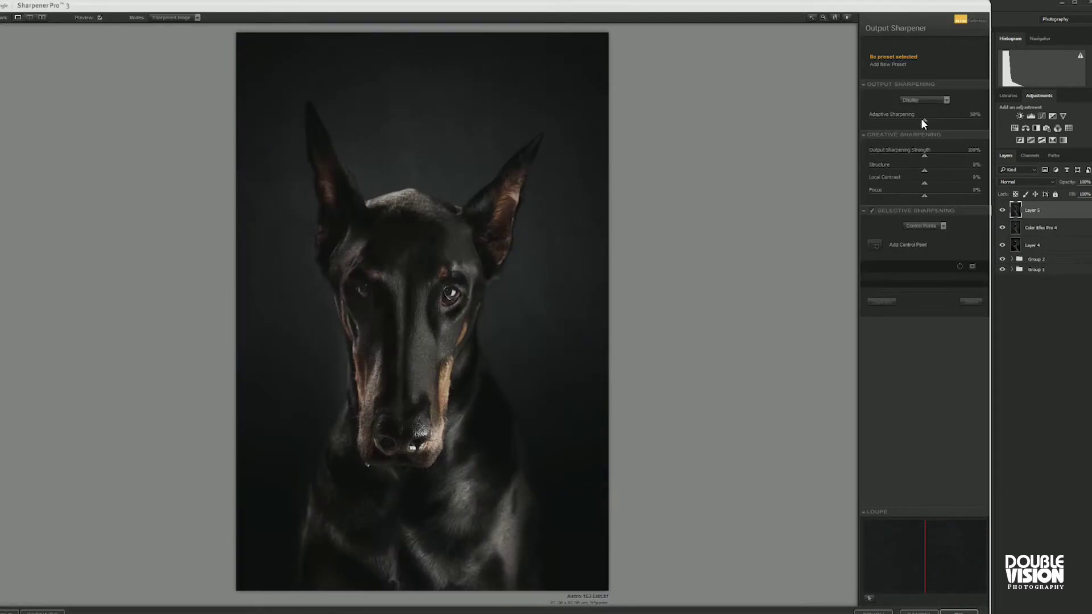
Apply Sharpener Pro 3 output sharpening with raised local contrast, checking the eye at 100%
{"action": "left_click", "coordinate": [450, 295]}
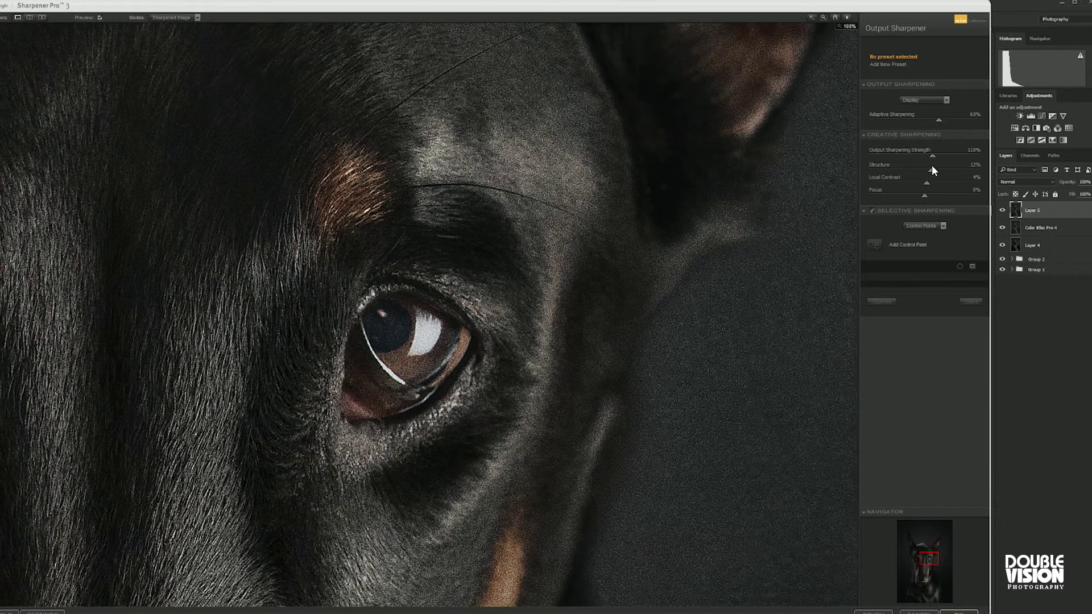
{"action": "left_click_drag", "start_coordinate": [915, 184], "coordinate": [927, 171]}
{"action": "left_click", "coordinate": [536, 387]}
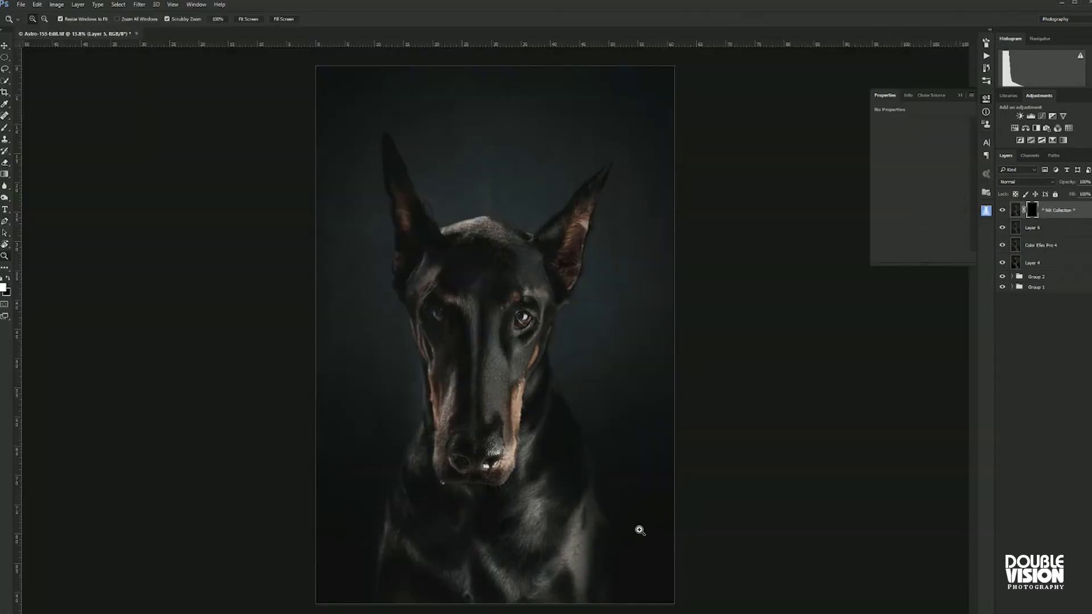
Mask the sharpening off the area between eye and muzzle and the forehead fur
{"action": "key", "text": "b"}
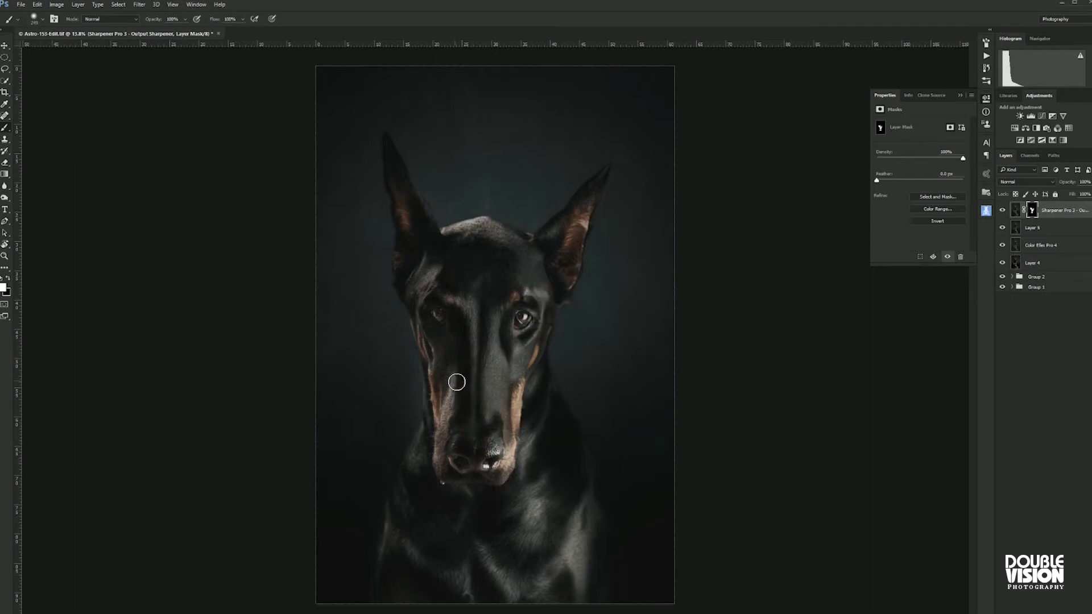
{"action": "key", "text": "ctrl+plus"}
{"action": "key", "text": "ctrl+plus"}
{"action": "key", "text": "ctrl+plus"}
{"action": "key", "text": "backslash"}
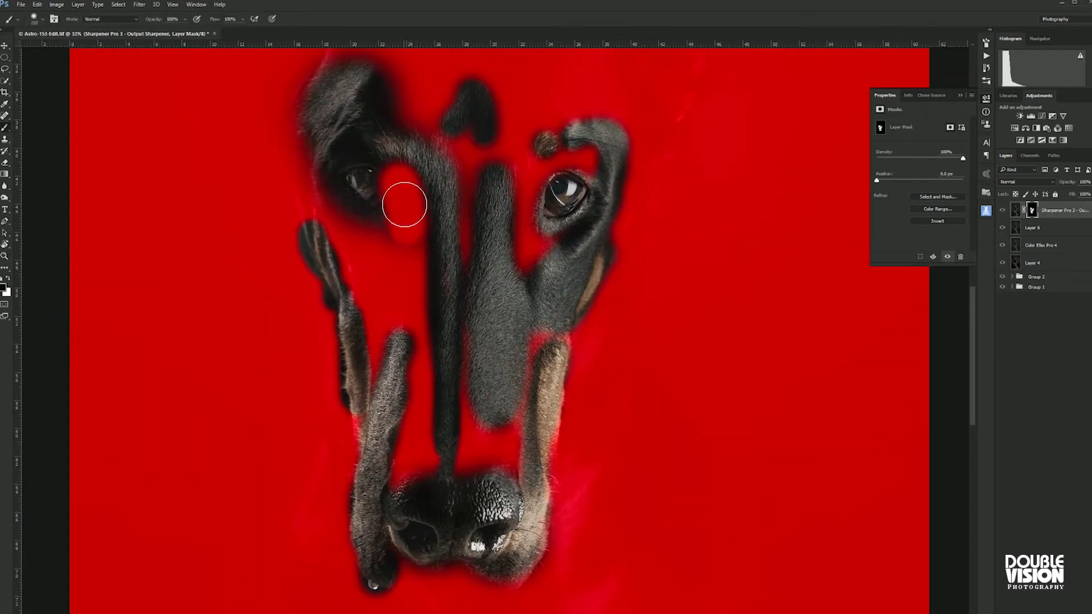
{"action": "left_click_drag", "start_coordinate": [403, 183], "coordinate": [422, 300]}
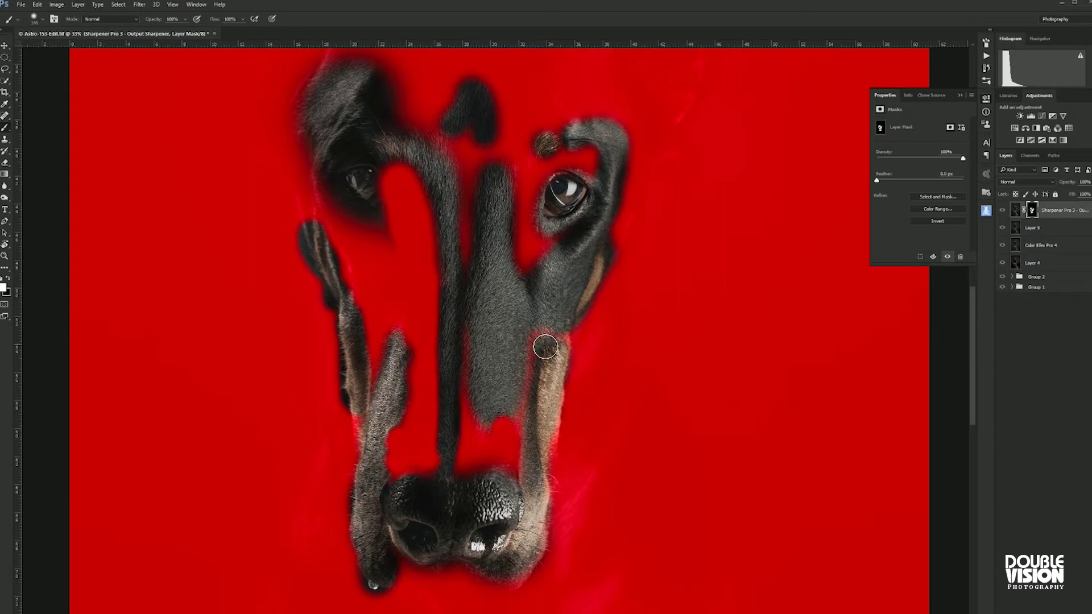
{"action": "scroll", "coordinate": [595, 228], "scroll_direction": "up", "scroll_amount": 3}
{"action": "left_click_drag", "start_coordinate": [390, 219], "coordinate": [410, 239]}
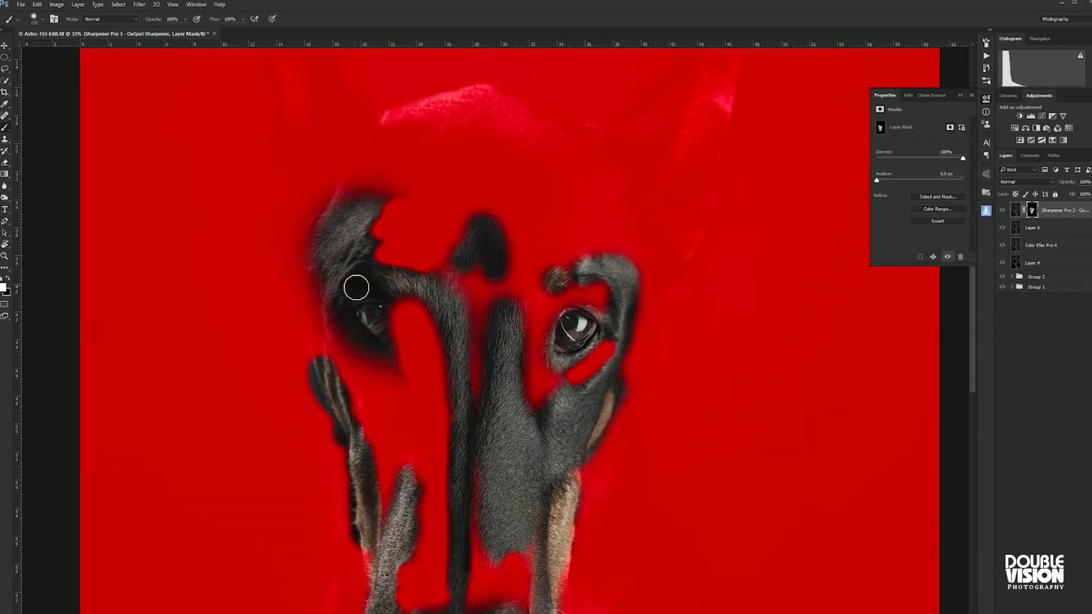
Reveal sharpening on the fur below the nostrils and hide it along the chin edge
{"action": "scroll", "coordinate": [341, 455], "scroll_direction": "down", "scroll_amount": 3}
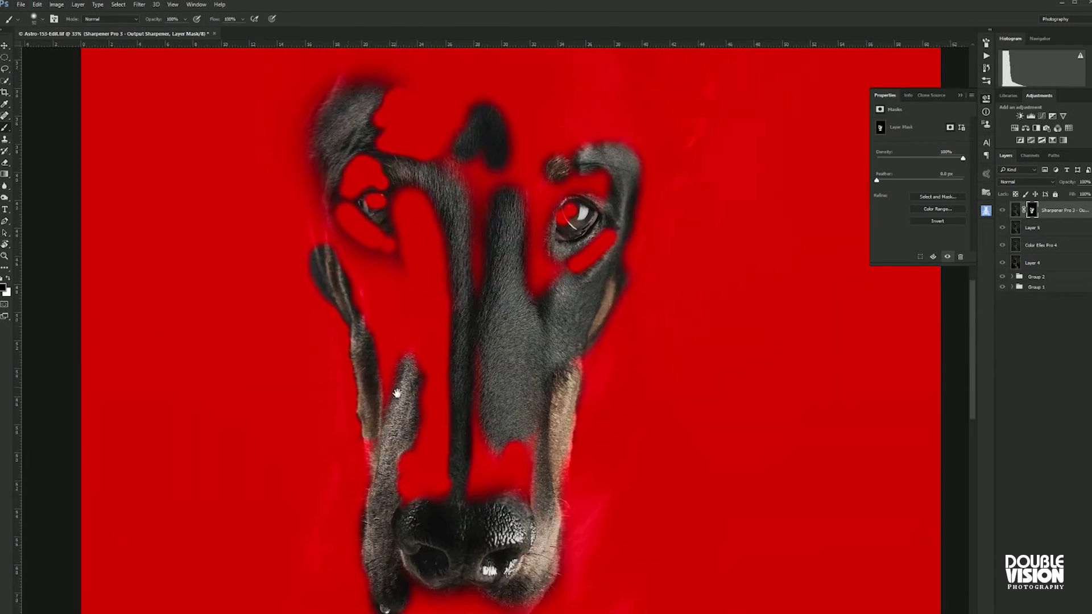
{"action": "scroll", "coordinate": [358, 501], "scroll_direction": "down", "scroll_amount": 3}
{"action": "key", "text": "bracketright"}
{"action": "key", "text": "bracketright"}
{"action": "key", "text": "bracketright"}
{"action": "key", "text": "x"}
{"action": "left_click_drag", "start_coordinate": [476, 479], "coordinate": [504, 504]}
{"action": "key", "text": "x"}
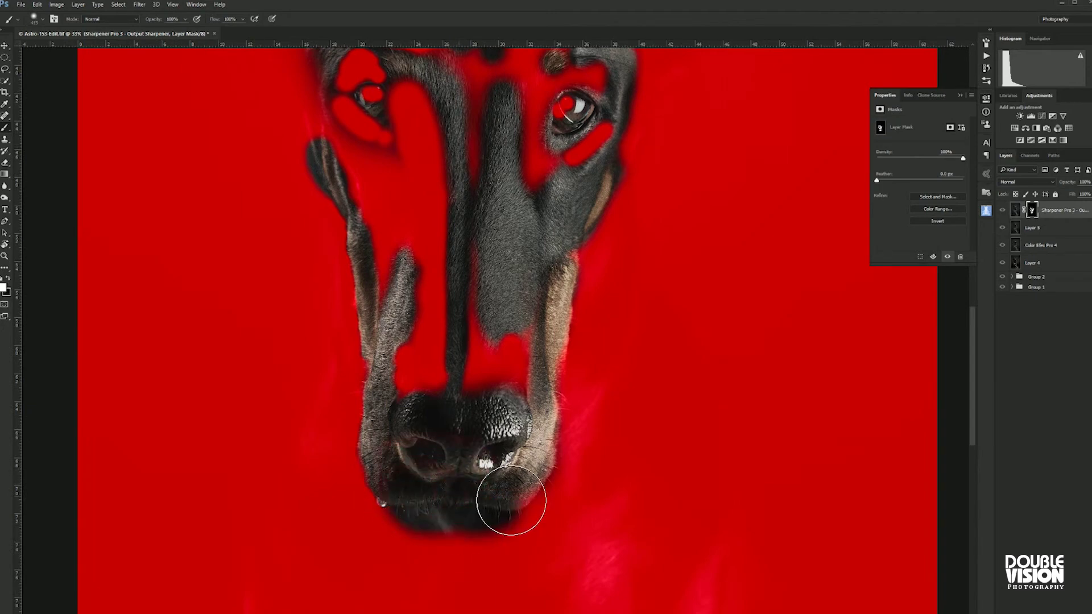
{"action": "key", "text": "bracketleft"}
{"action": "key", "text": "bracketleft"}
{"action": "left_click_drag", "start_coordinate": [426, 526], "coordinate": [505, 514]}
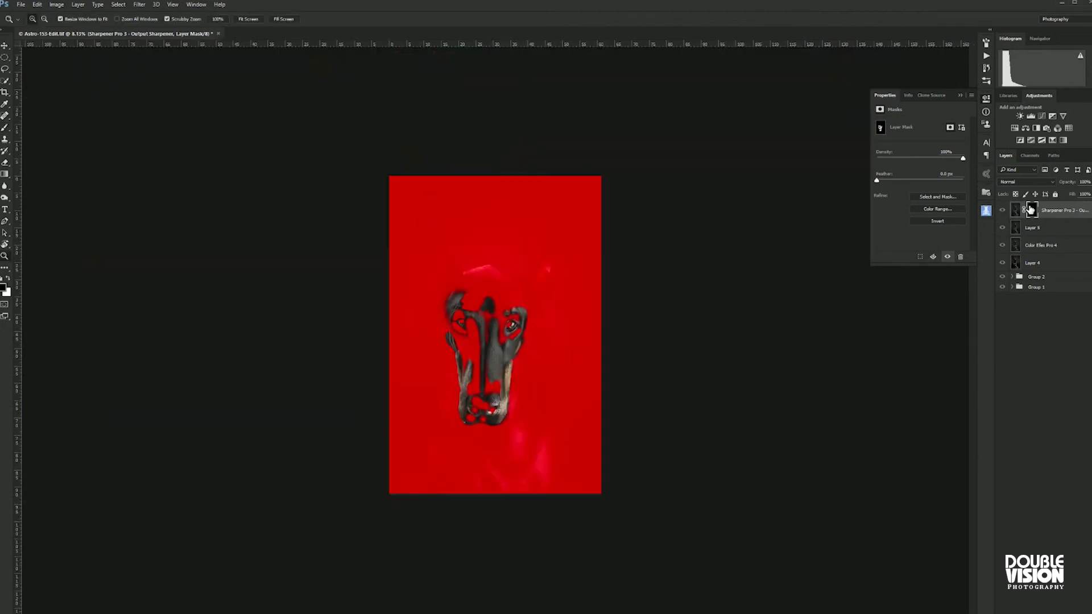
{"action": "key", "text": "backslash"}
{"action": "key", "text": "z"}
{"action": "left_click_drag", "start_coordinate": [530, 288], "coordinate": [560, 474]}
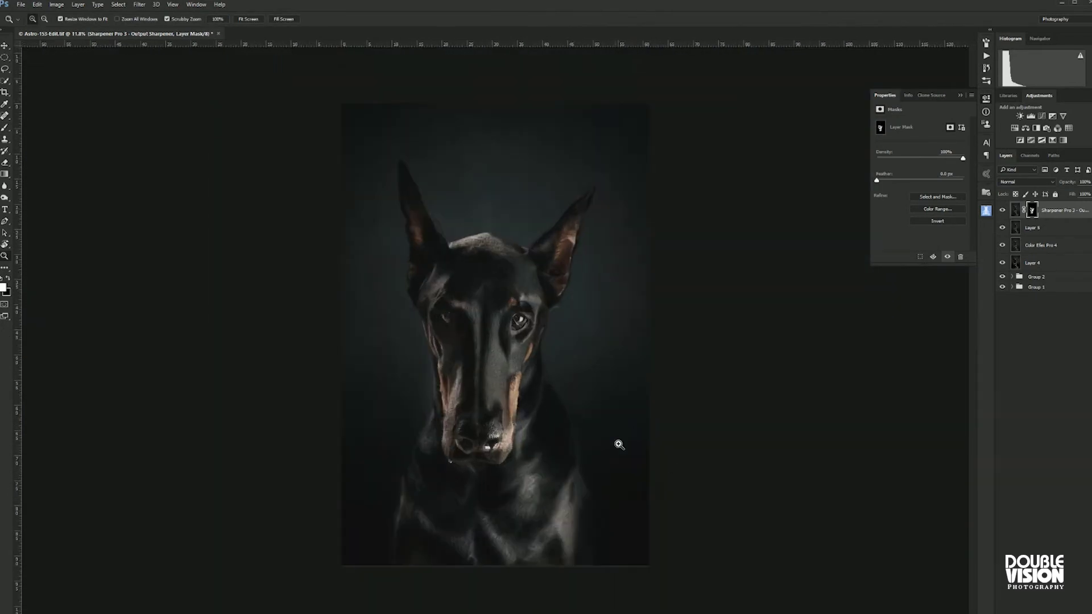
{"action": "key", "text": "ctrl+shift+alt+n"}
Hand-write the 'ASTRO 2016' signature with a small brush in the bottom-right corner
{"action": "scroll", "coordinate": [534, 483], "scroll_direction": "up", "scroll_amount": 5}
{"action": "key", "text": "b"}
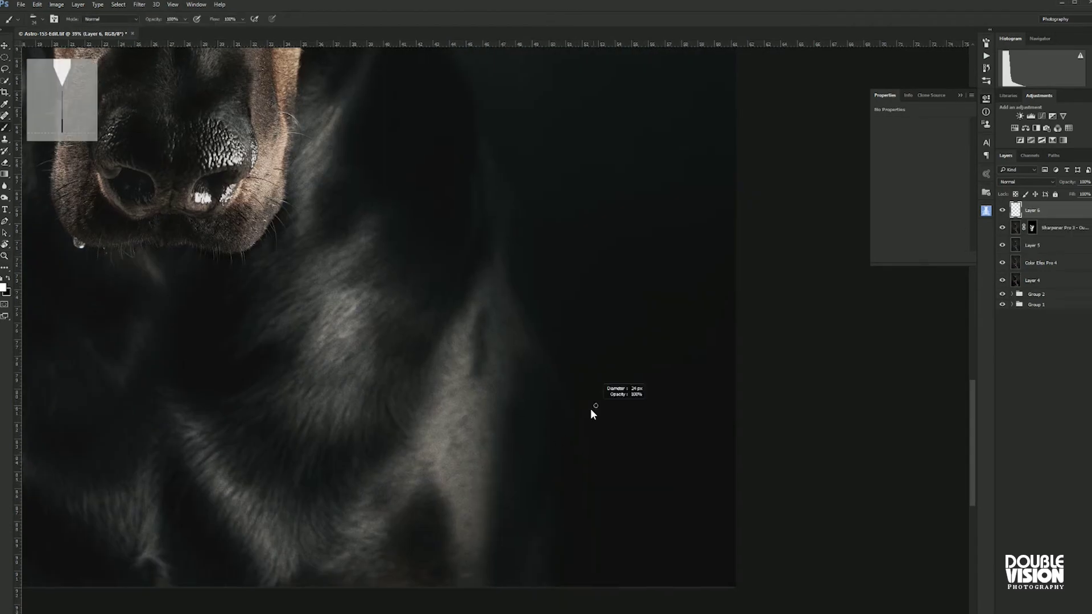
{"action": "left_click_drag", "start_coordinate": [598, 496], "coordinate": [602, 520]}
{"action": "left_click_drag", "start_coordinate": [617, 515], "coordinate": [639, 503]}
{"action": "left_click_drag", "start_coordinate": [648, 478], "coordinate": [643, 486]}
{"action": "left_click_drag", "start_coordinate": [551, 580], "coordinate": [689, 460]}
{"action": "scroll", "coordinate": [649, 520], "scroll_direction": "up", "scroll_amount": 3}
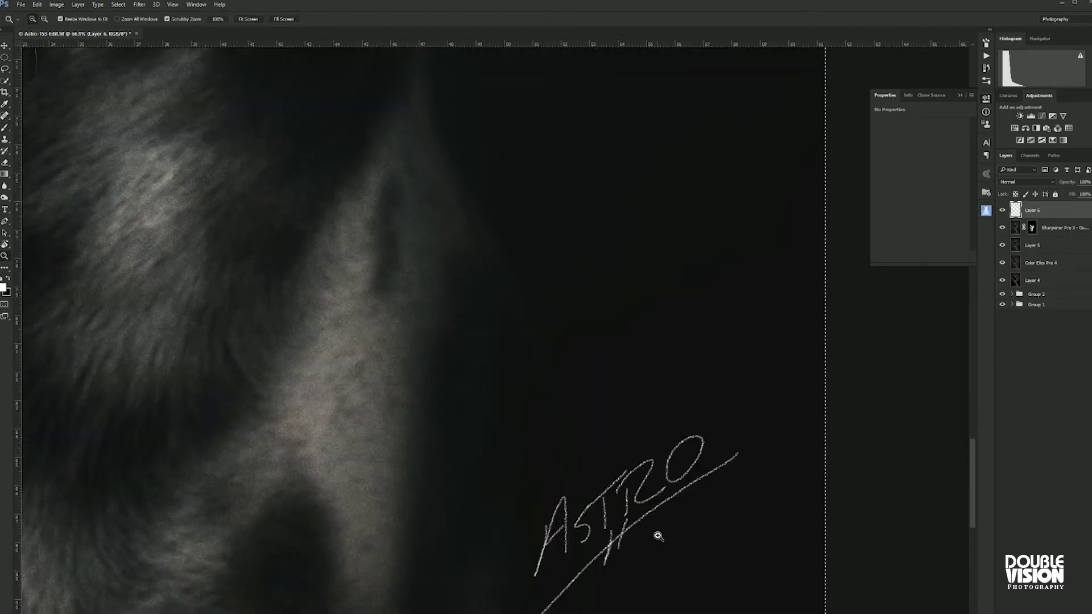
{"action": "mouse_move", "coordinate": [650, 518]}
{"action": "left_mouse_down"}
{"action": "mouse_move", "coordinate": [667, 529]}
{"action": "mouse_move", "coordinate": [700, 511]}
{"action": "left_mouse_up"}
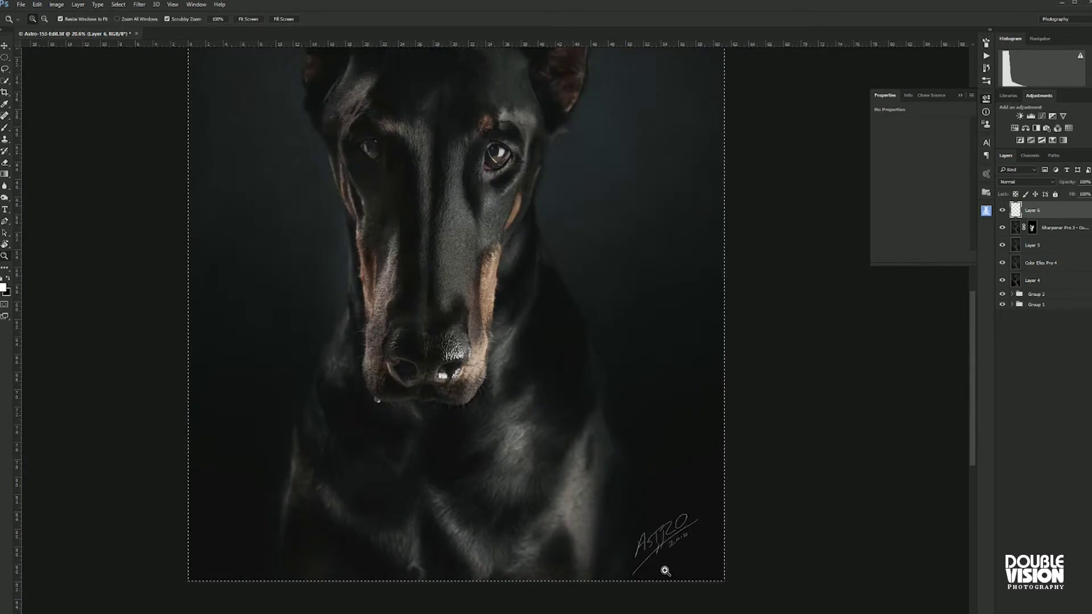
Scale the signature down to about two-thirds size and commit the transform
{"action": "key", "text": "ctrl+0"}
{"action": "key", "text": "v"}
{"action": "scroll", "coordinate": [701, 566], "scroll_direction": "up", "scroll_amount": 2}
{"action": "key", "text": "ctrl+t"}
{"action": "left_click_drag", "start_coordinate": [725, 501], "coordinate": [703, 522]}
{"action": "key", "text": "Return"}
{"action": "key", "text": "ctrl+0"}
{"action": "key", "text": "z"}
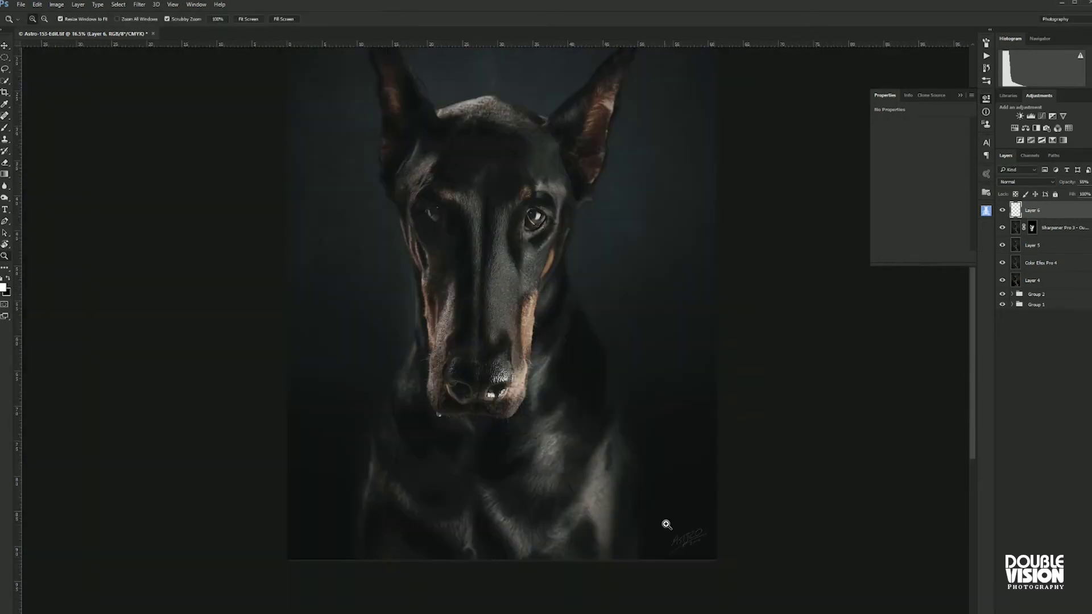